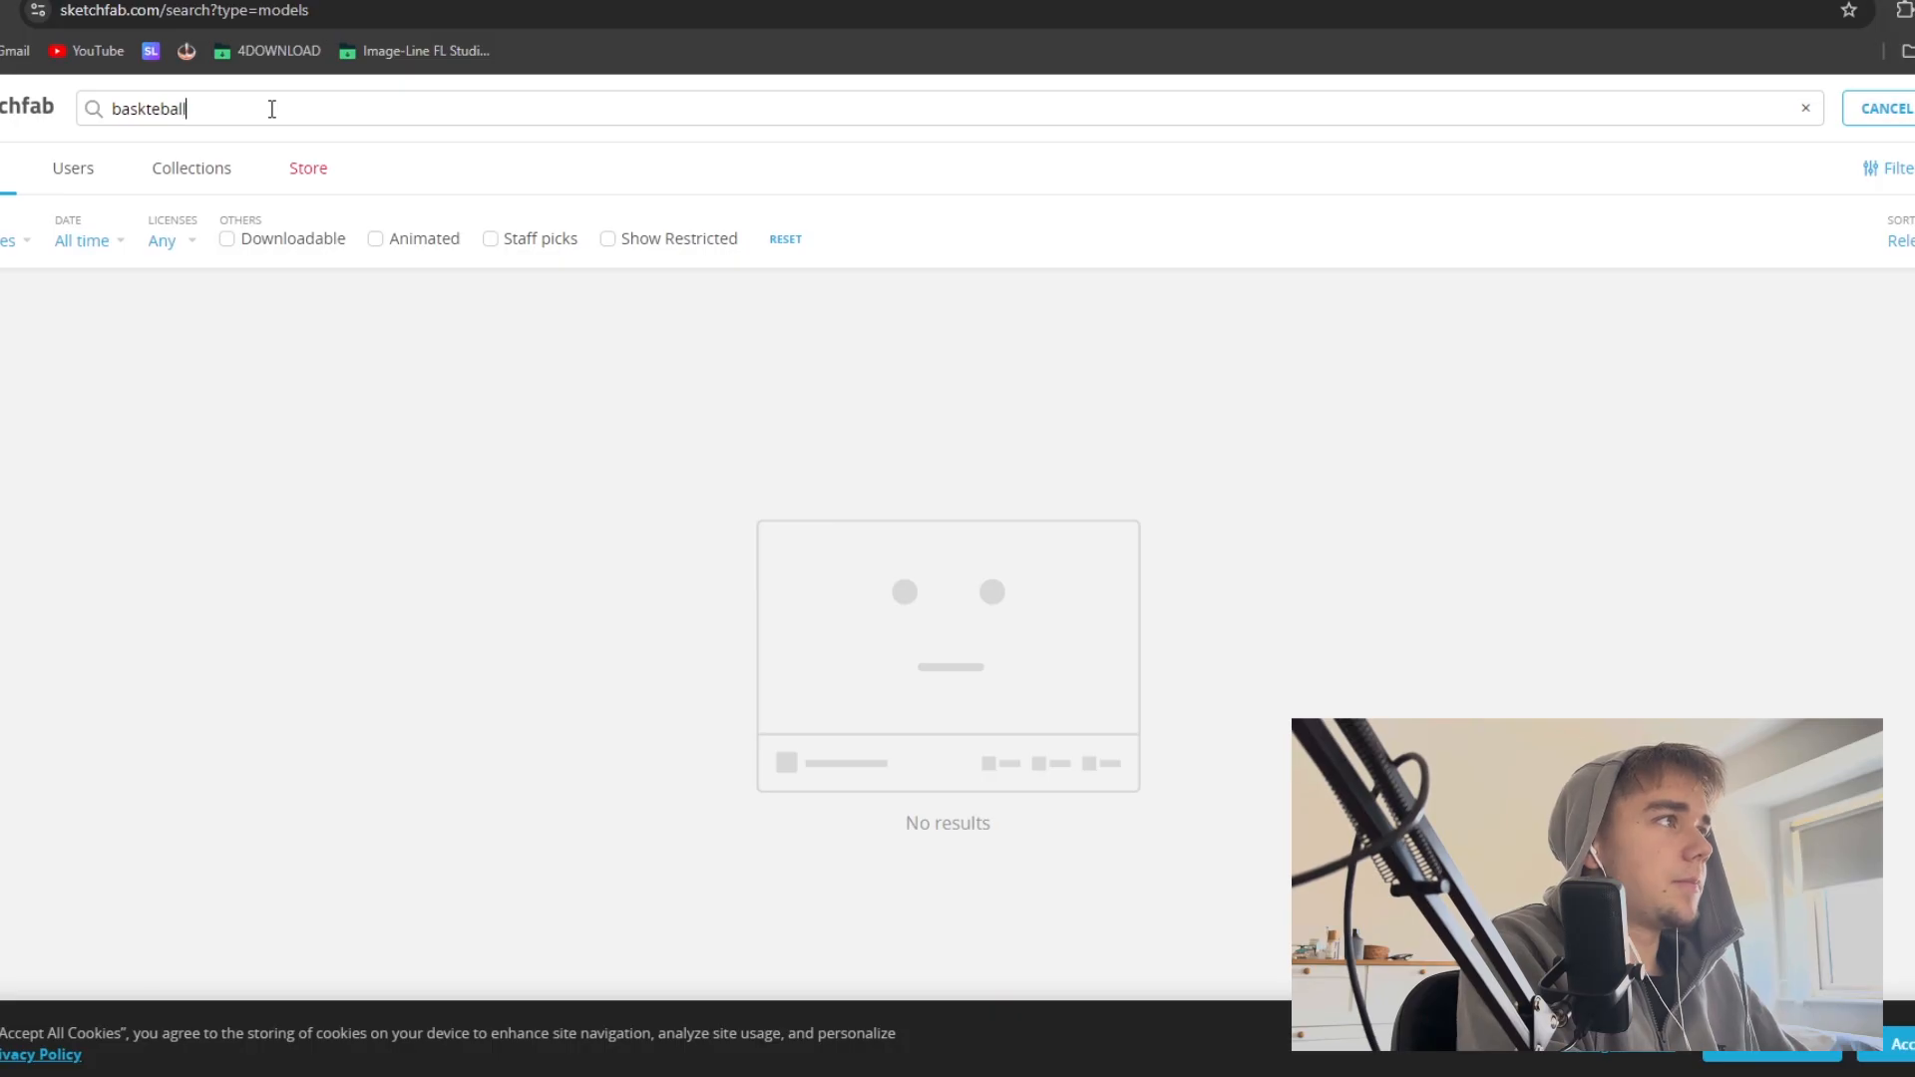
Step: Search the model library for "baskteball" and browse the results for a downloadable ball model
{"action": "key", "text": "Return"}
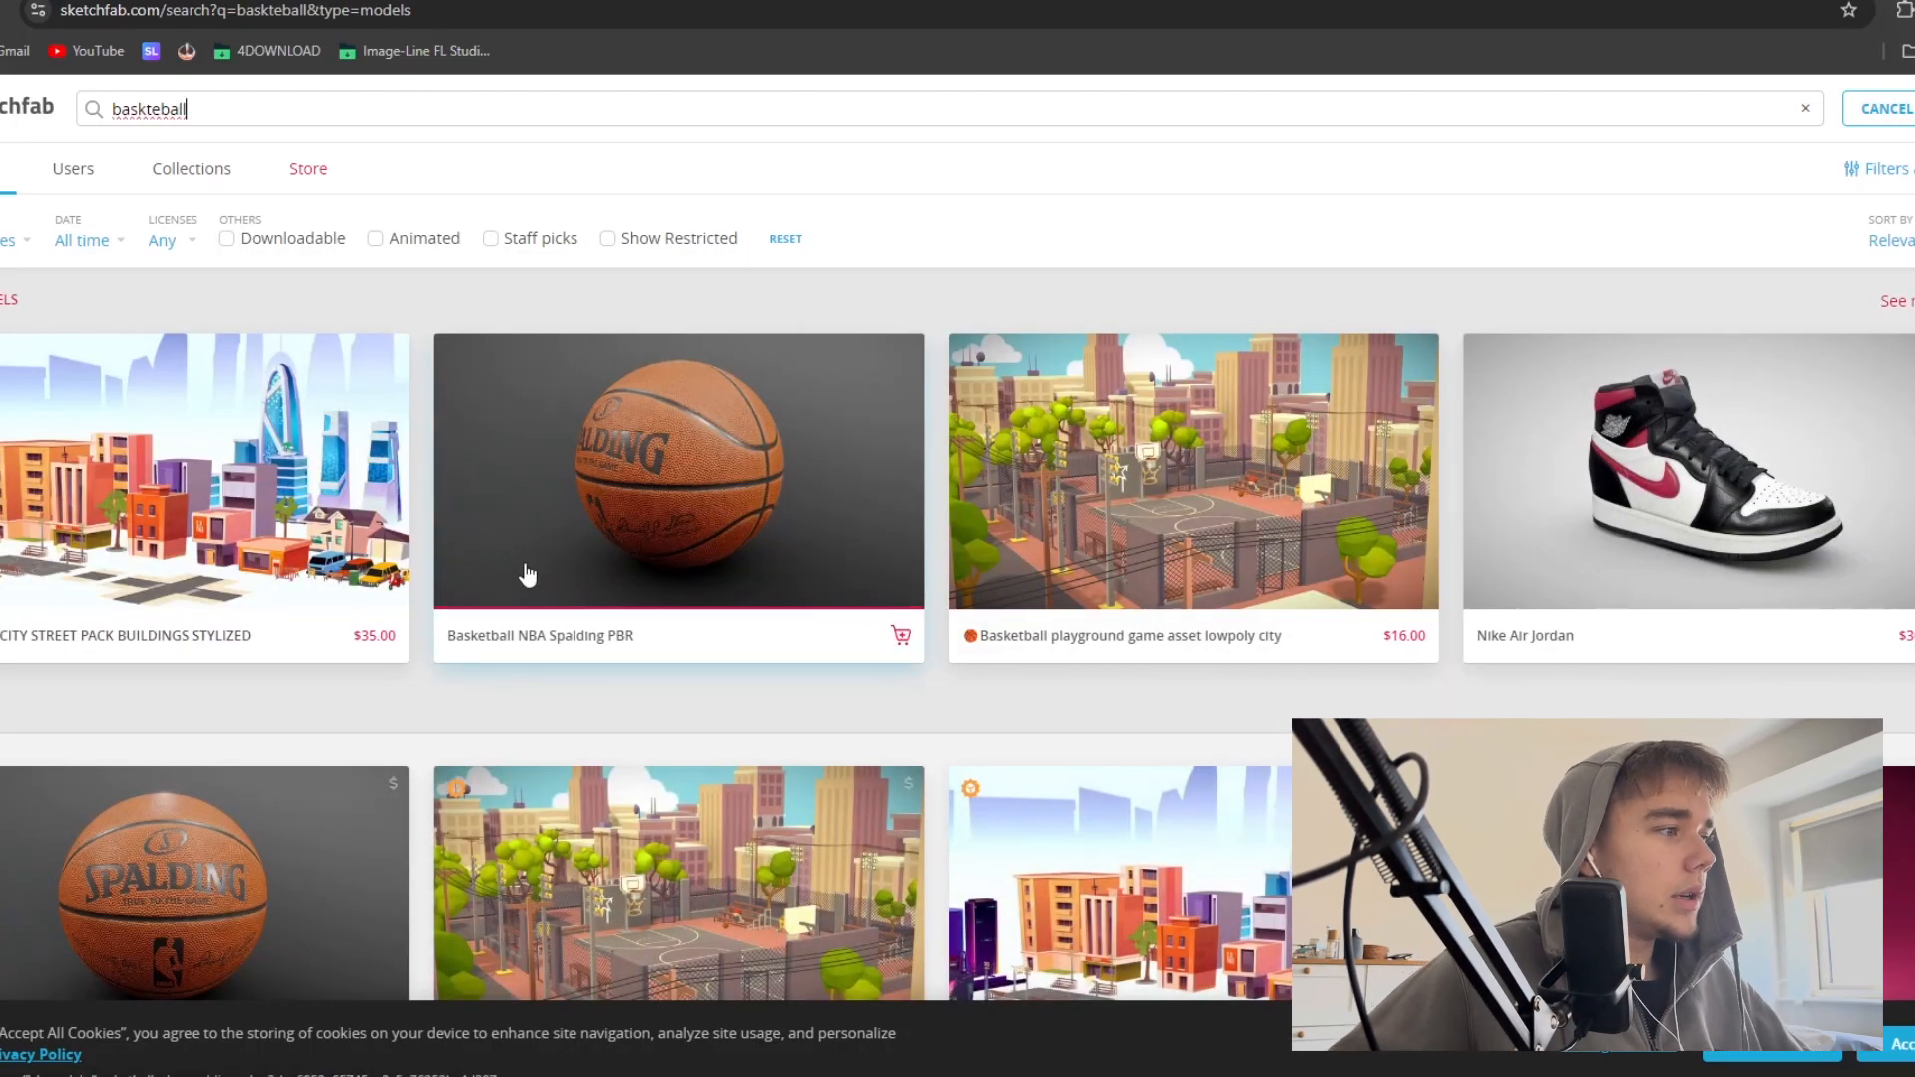
{"action": "scroll", "coordinate": [528, 575], "scroll_direction": "down", "scroll_amount": 3}
{"action": "scroll", "coordinate": [947, 601], "scroll_direction": "down", "scroll_amount": 12}
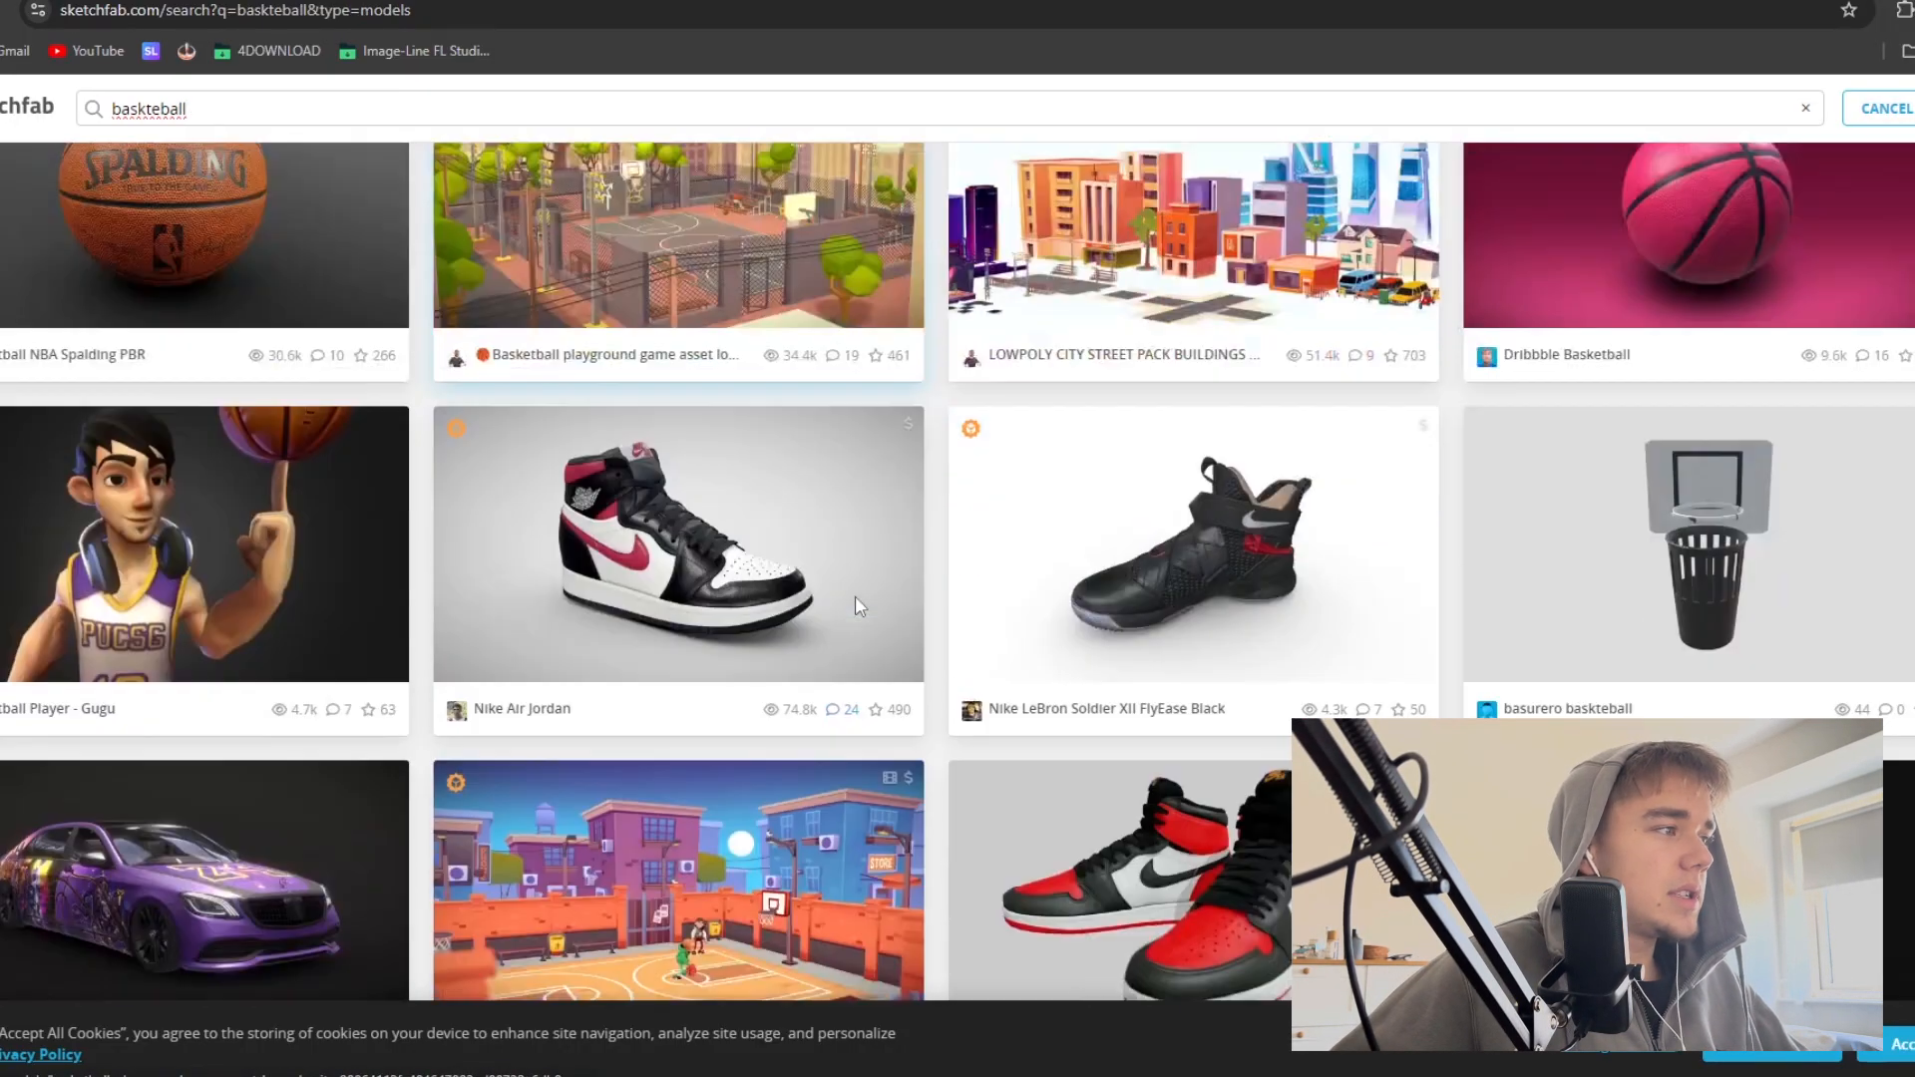
{"action": "scroll", "coordinate": [838, 603], "scroll_direction": "down", "scroll_amount": 3}
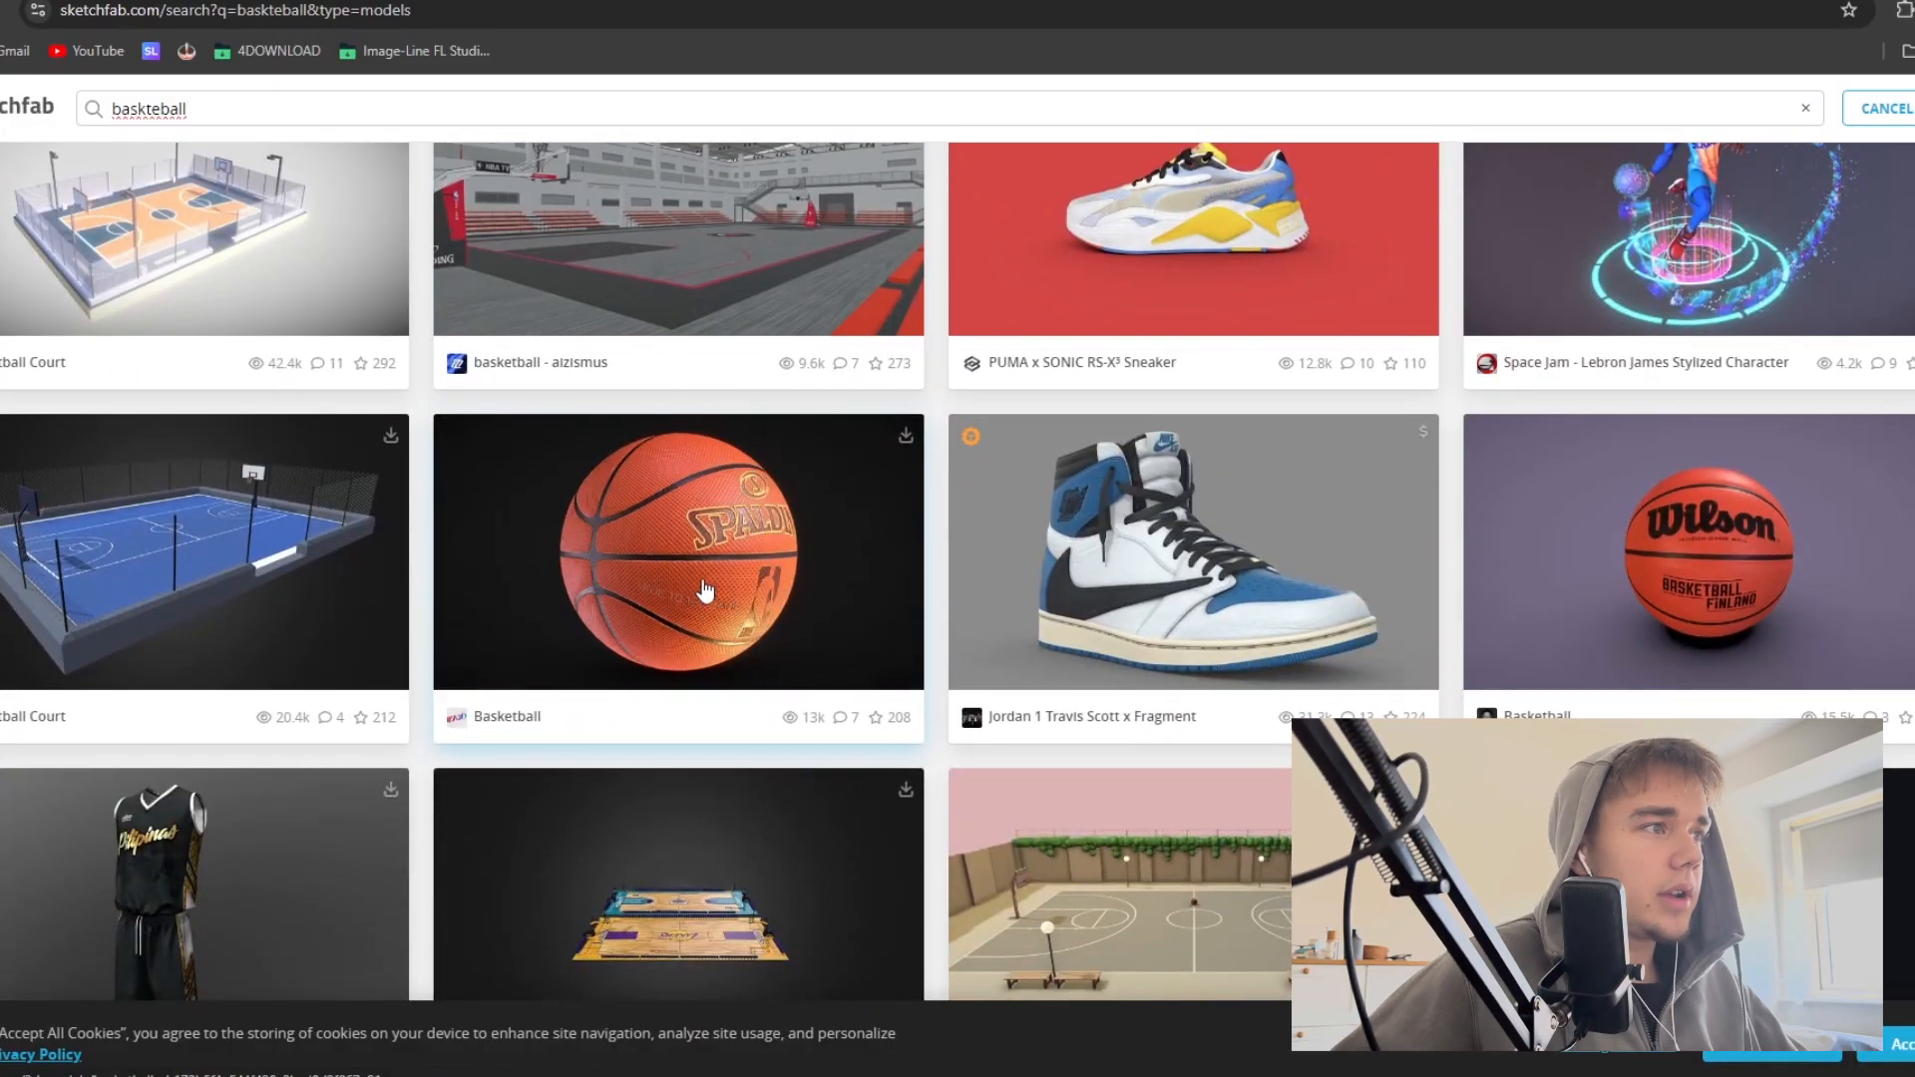
Step: Open the downloadable Spalding "Basketball" model and bring up its 3D model download options
{"action": "left_click", "coordinate": [760, 586]}
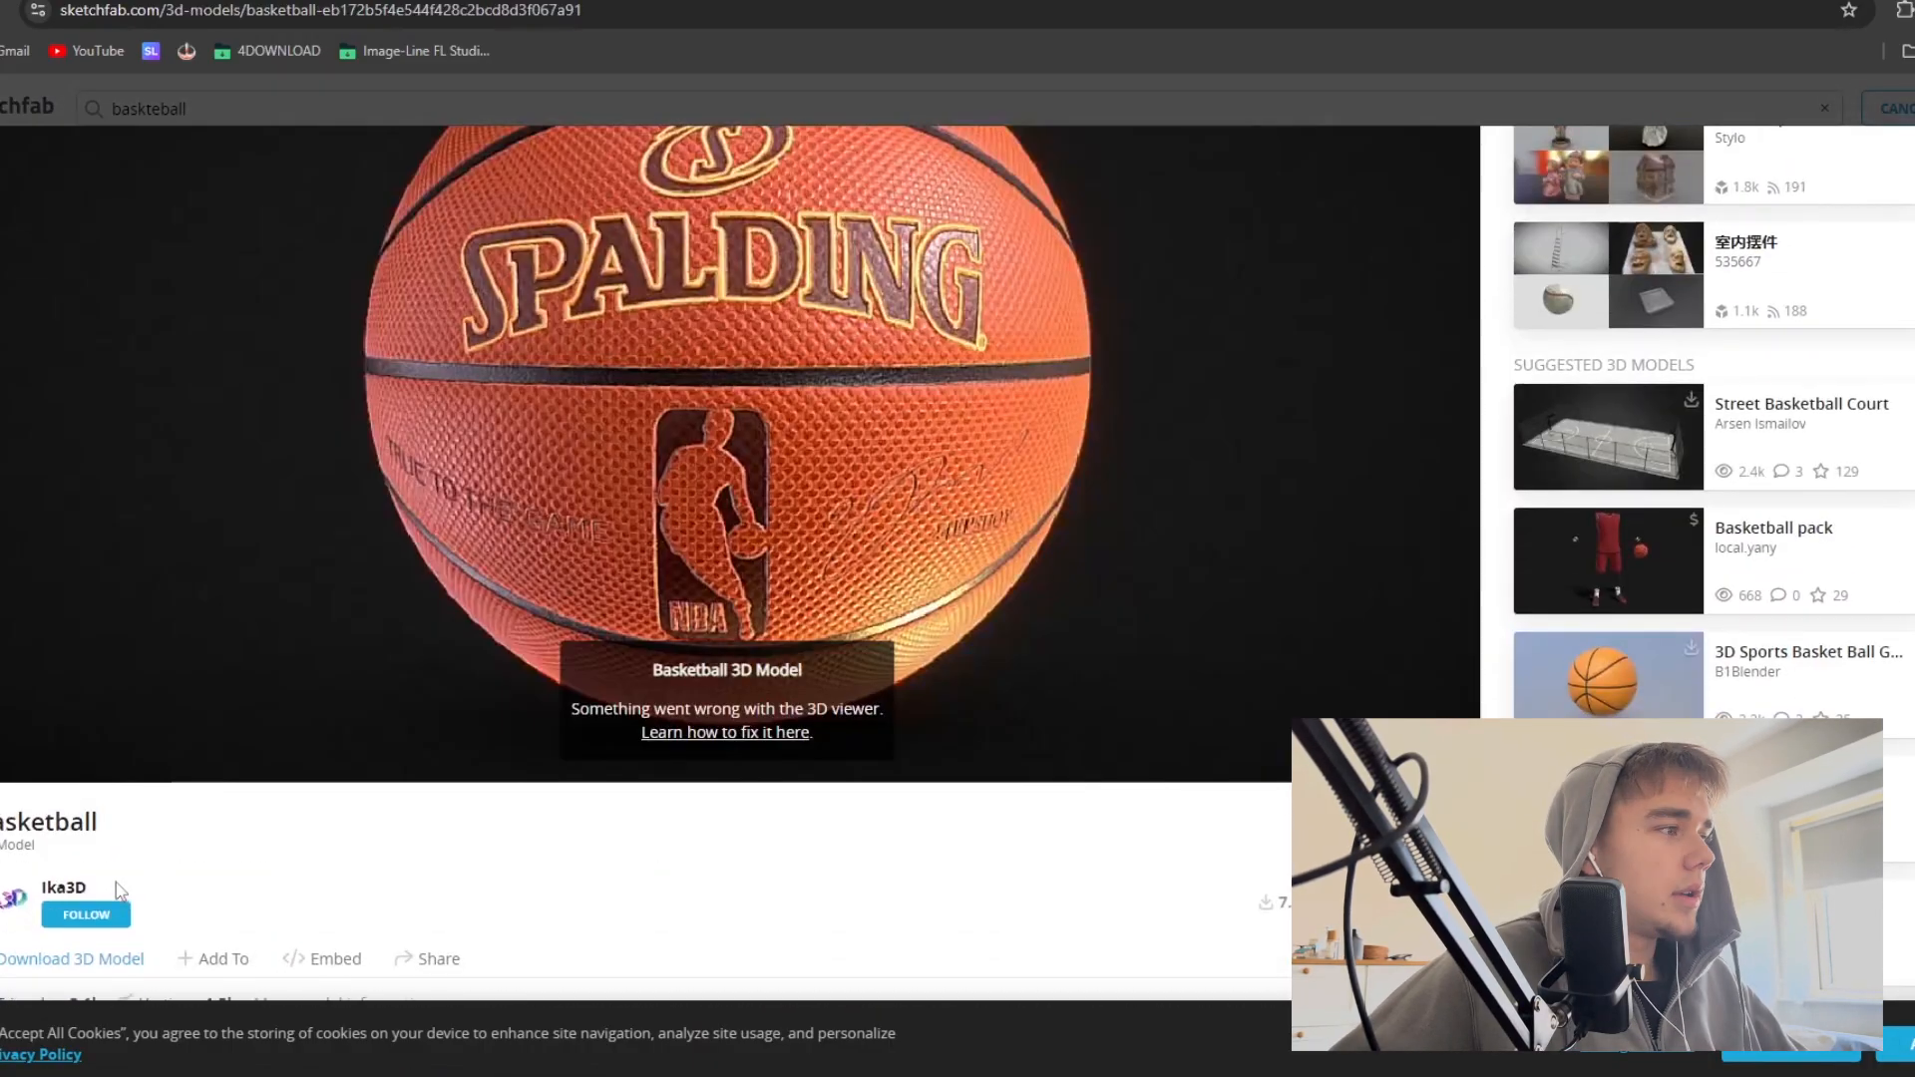
{"action": "scroll", "coordinate": [35, 907], "scroll_direction": "down", "scroll_amount": 2}
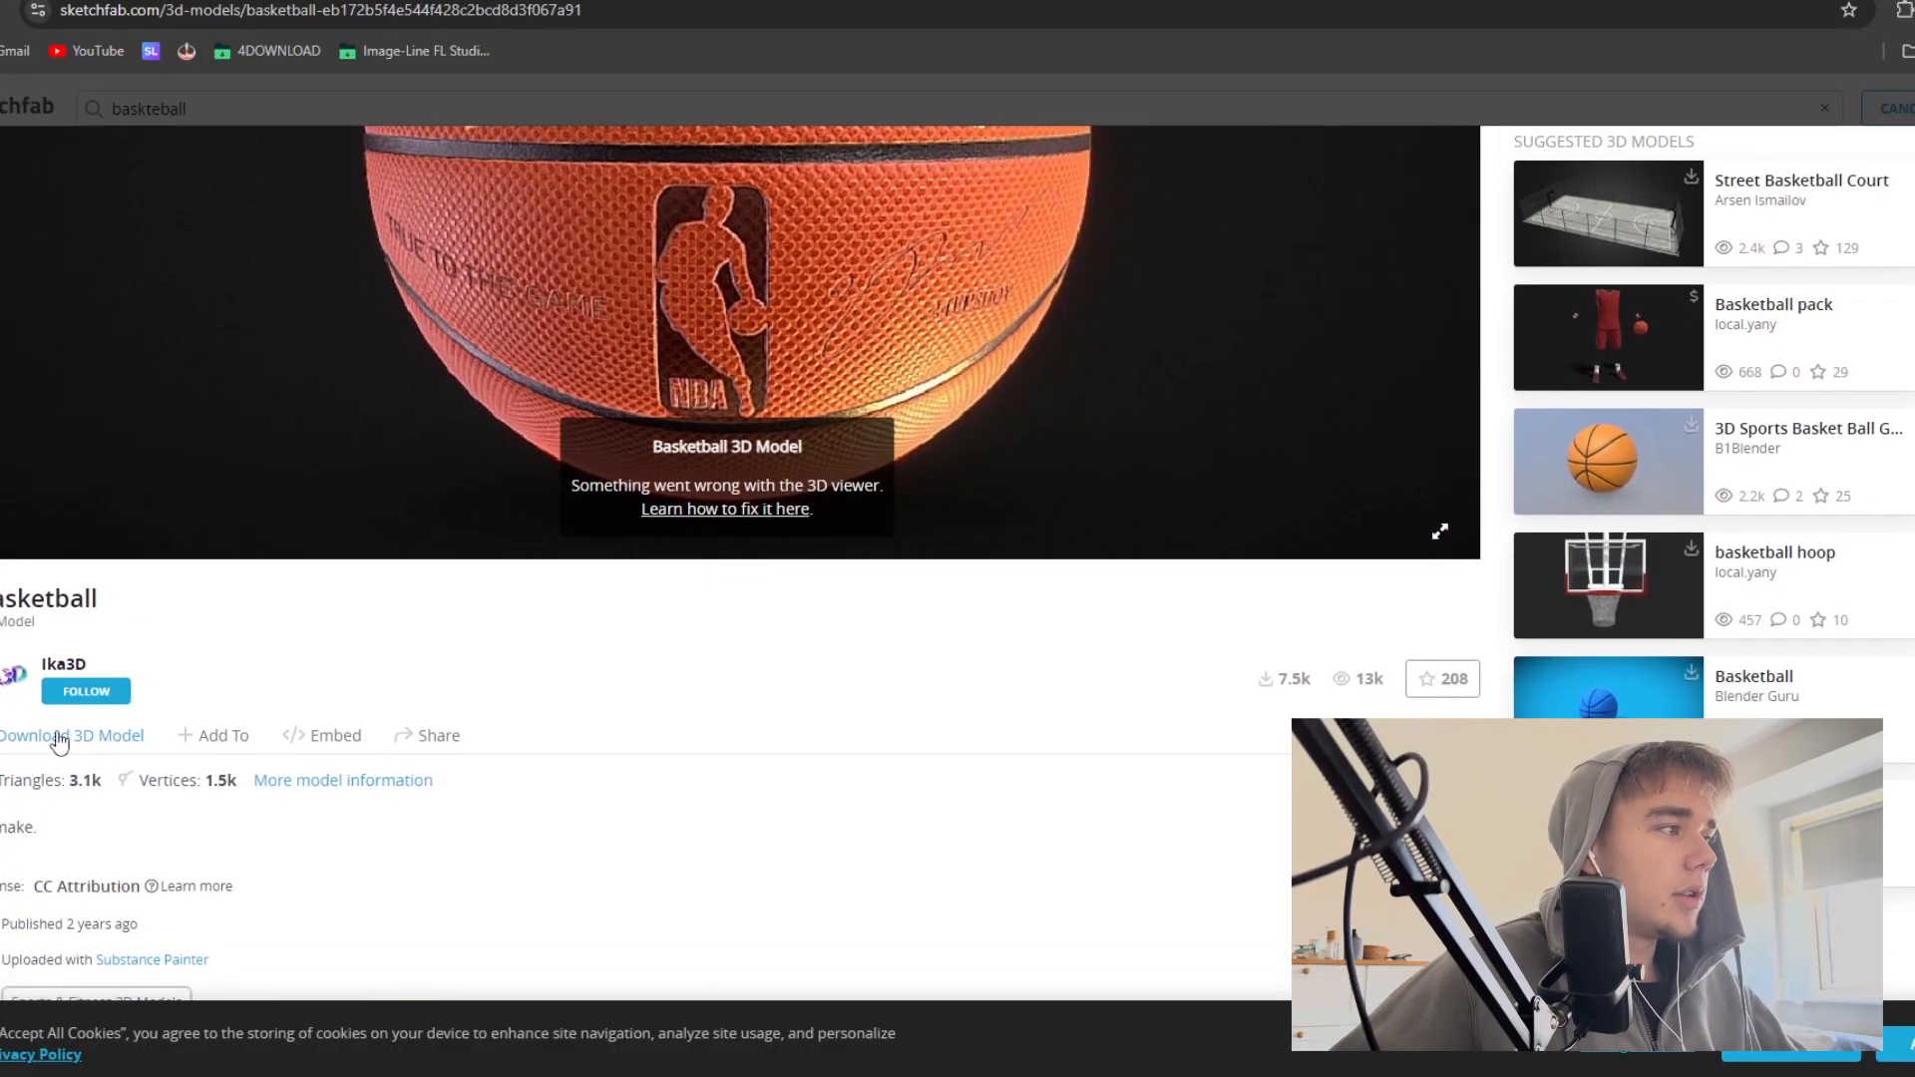
{"action": "left_click", "coordinate": [55, 738]}
{"action": "scroll", "coordinate": [878, 763], "scroll_direction": "down", "scroll_amount": 1}
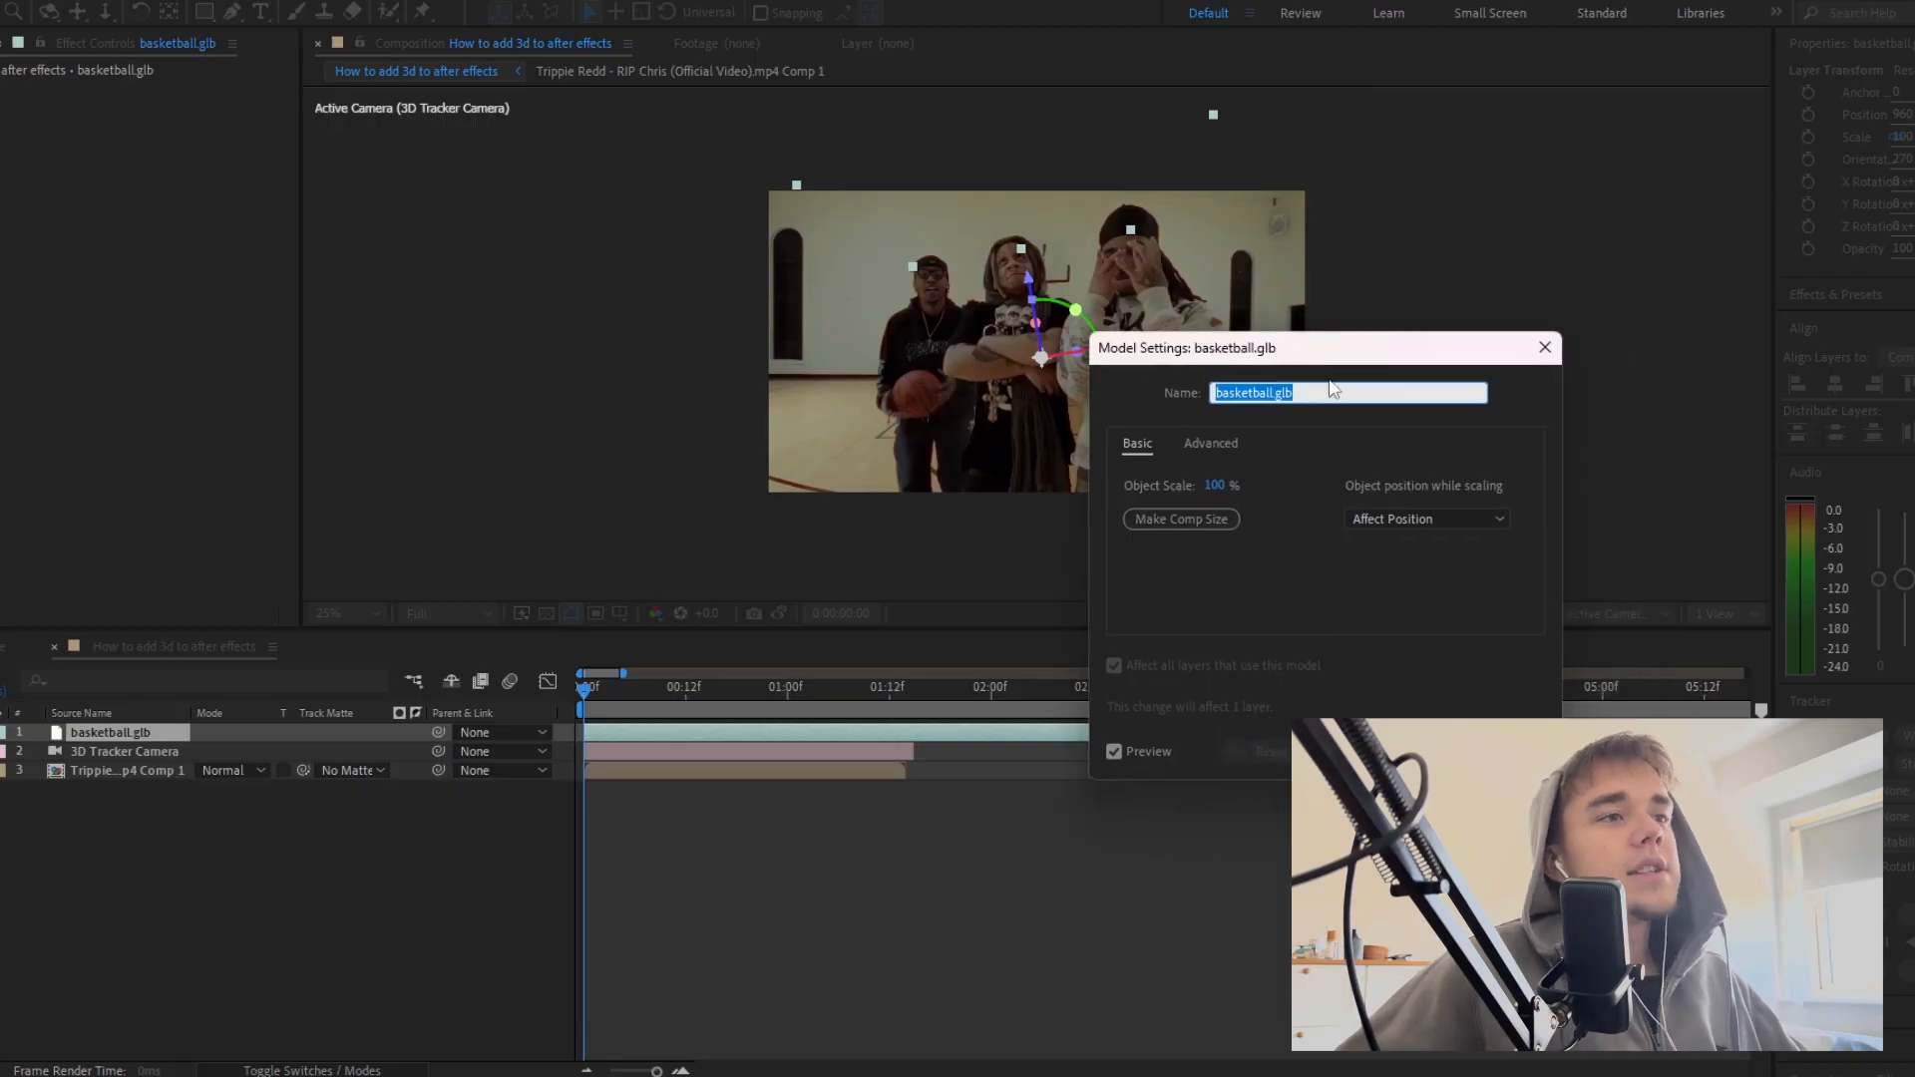
Step: Import basketball.glb at comp size with a 50% object scale, and set the layer's Scale to 82%
{"action": "left_click", "coordinate": [1186, 526]}
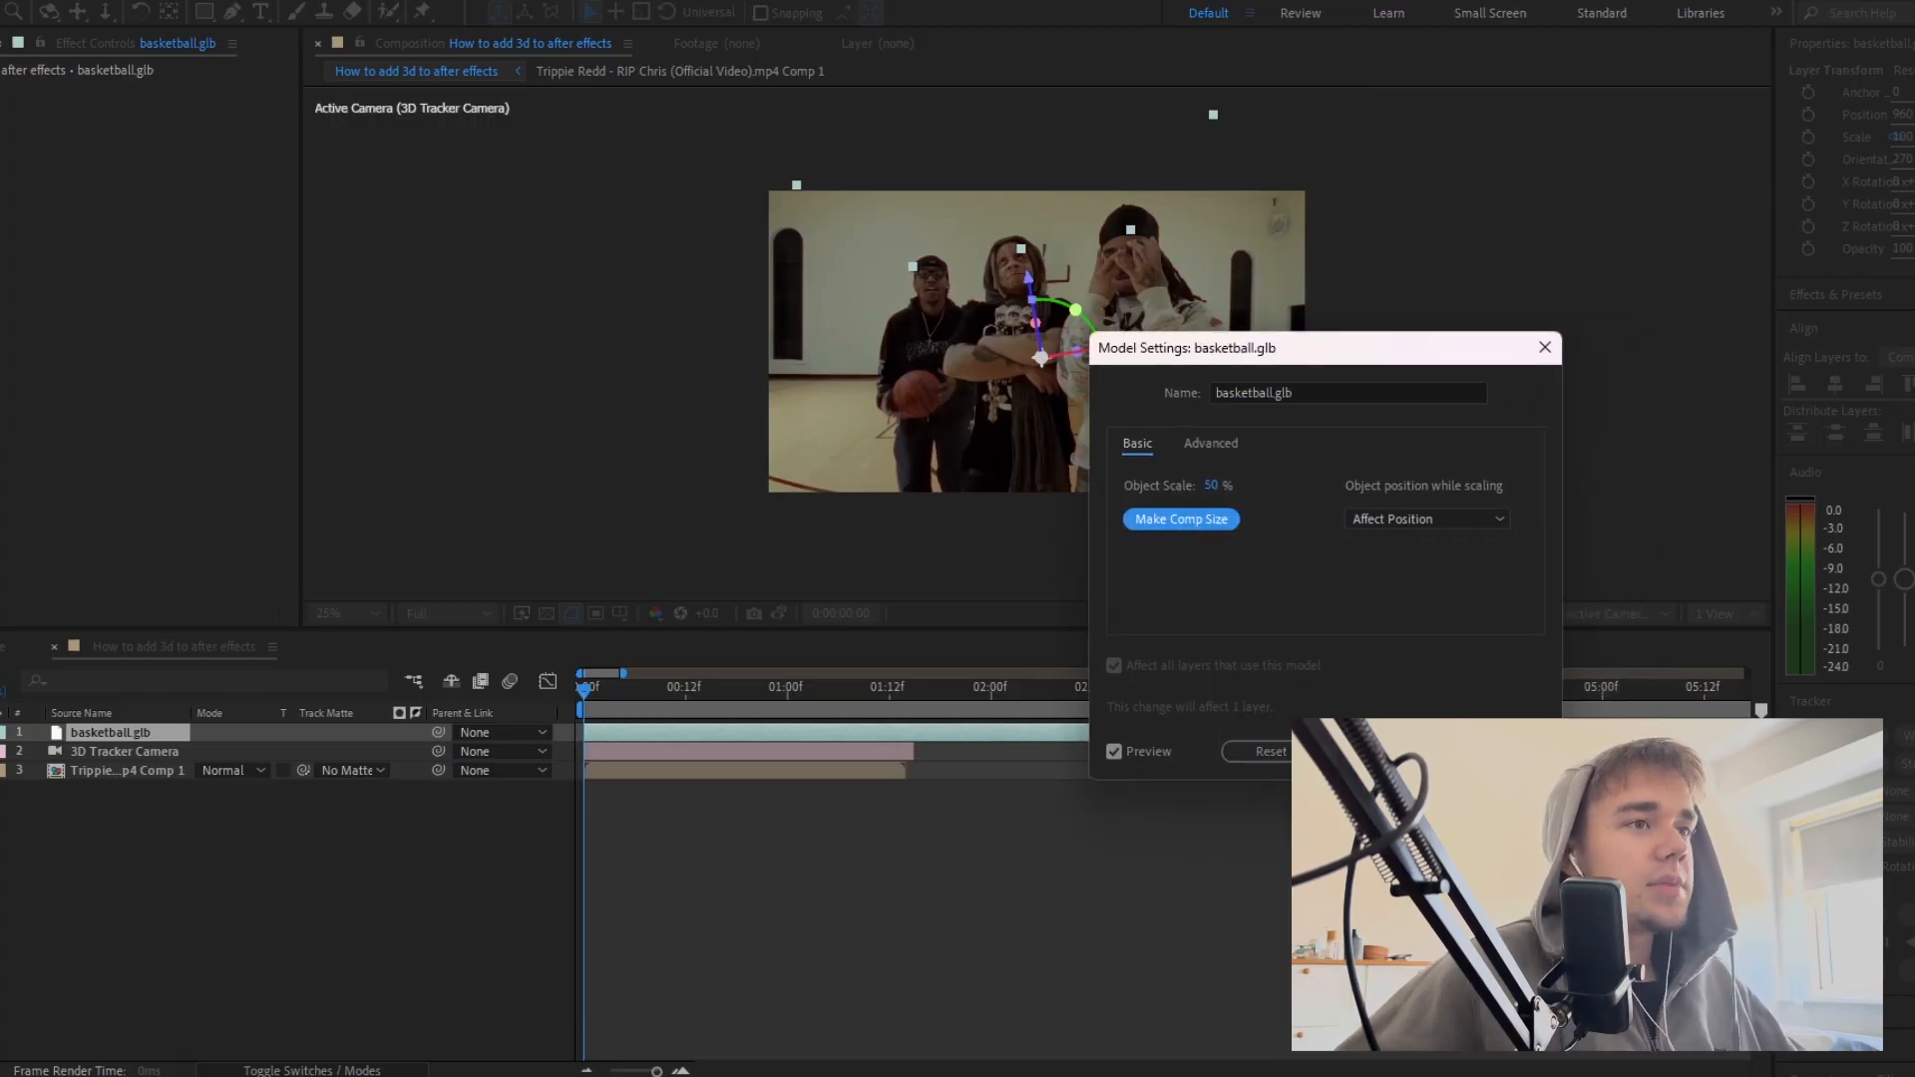
{"action": "left_click", "coordinate": [1383, 752]}
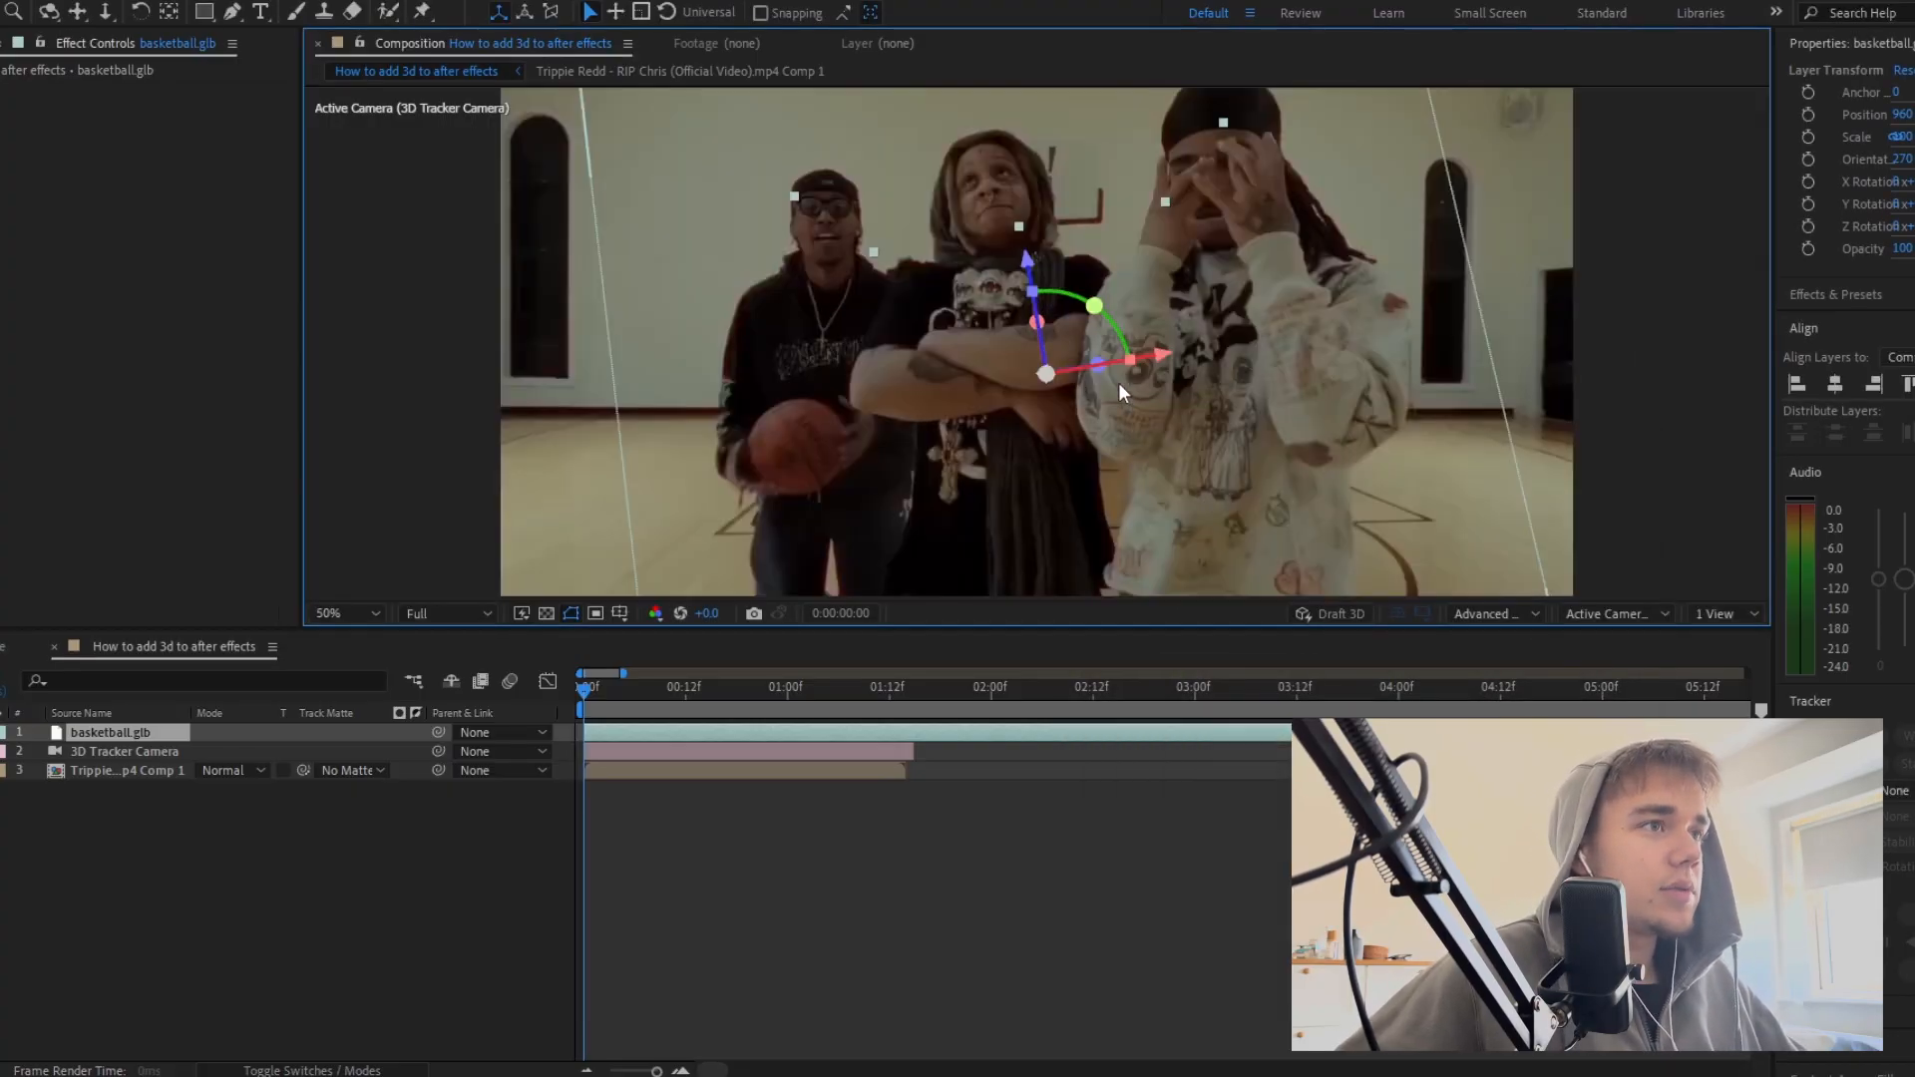
{"action": "key", "text": "s"}
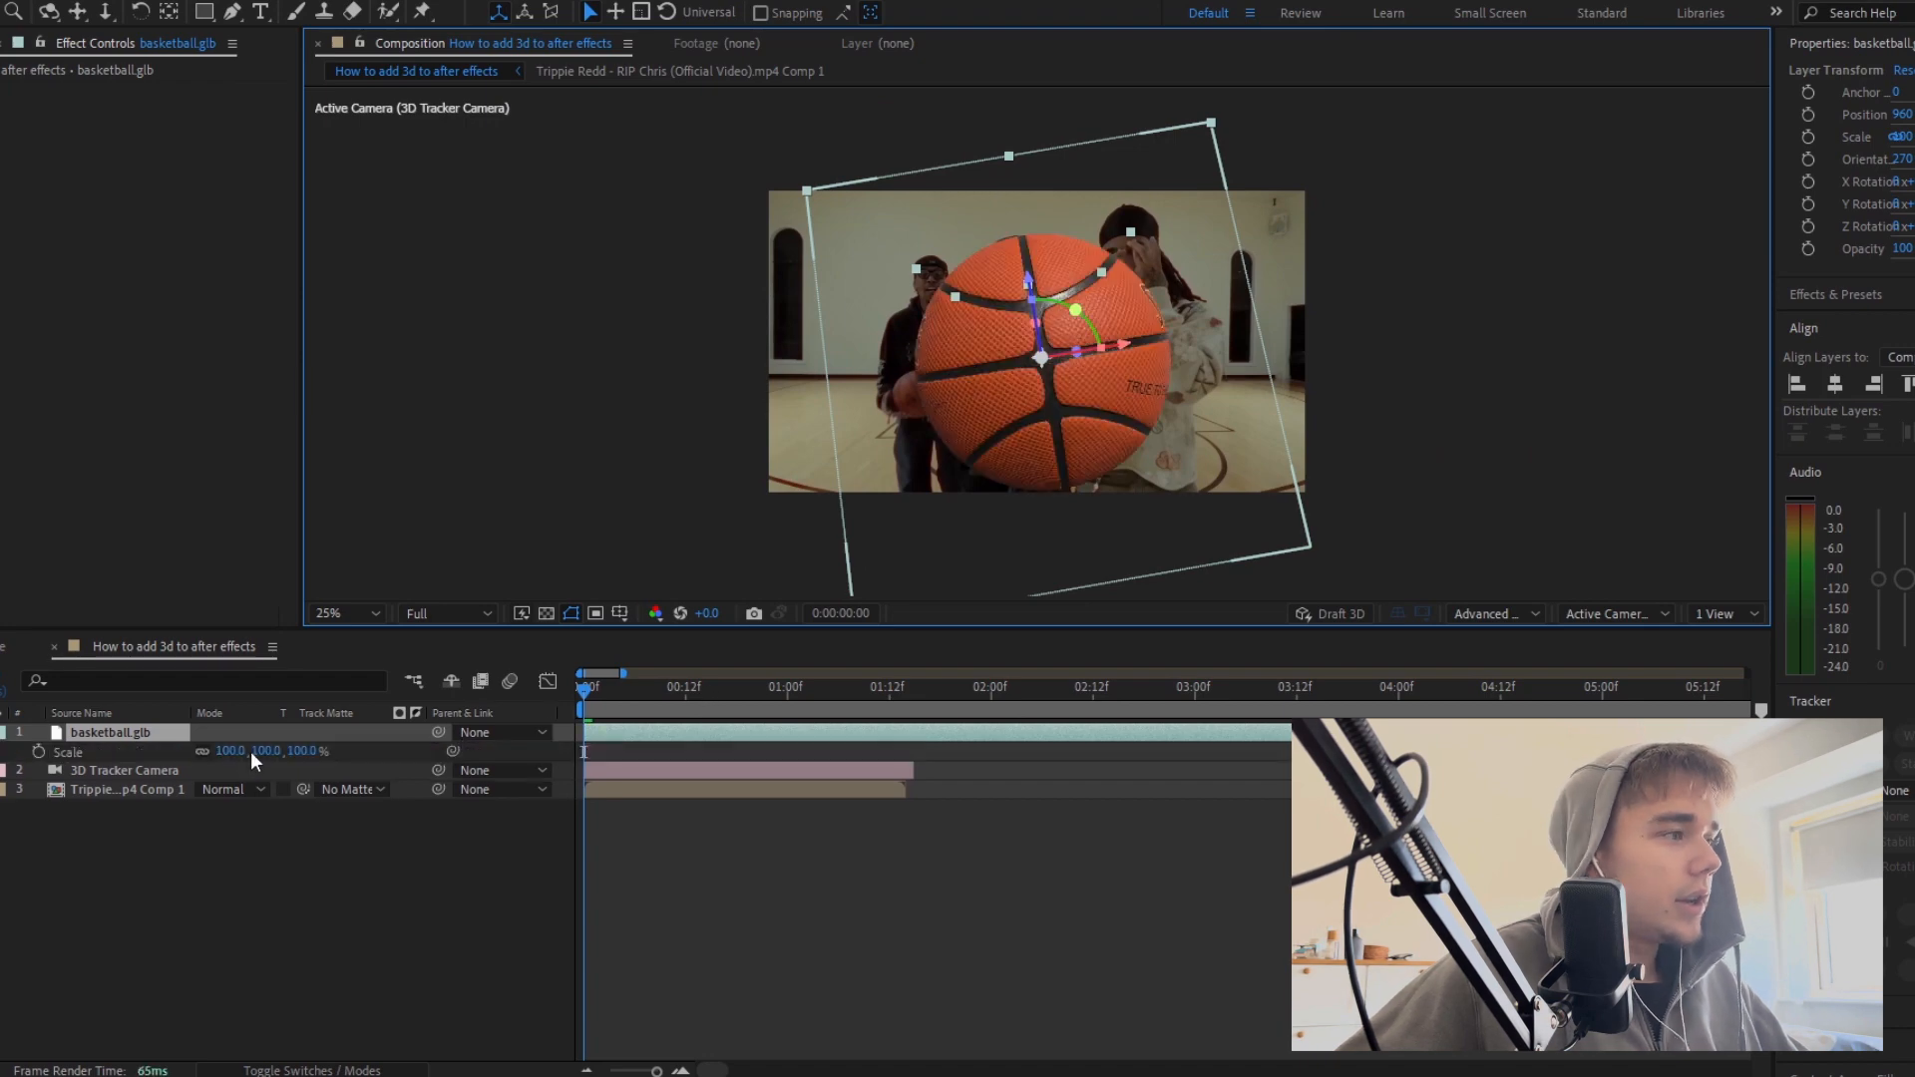
{"action": "left_click_drag", "start_coordinate": [249, 751], "coordinate": [211, 750]}
{"action": "left_click", "coordinate": [685, 872]}
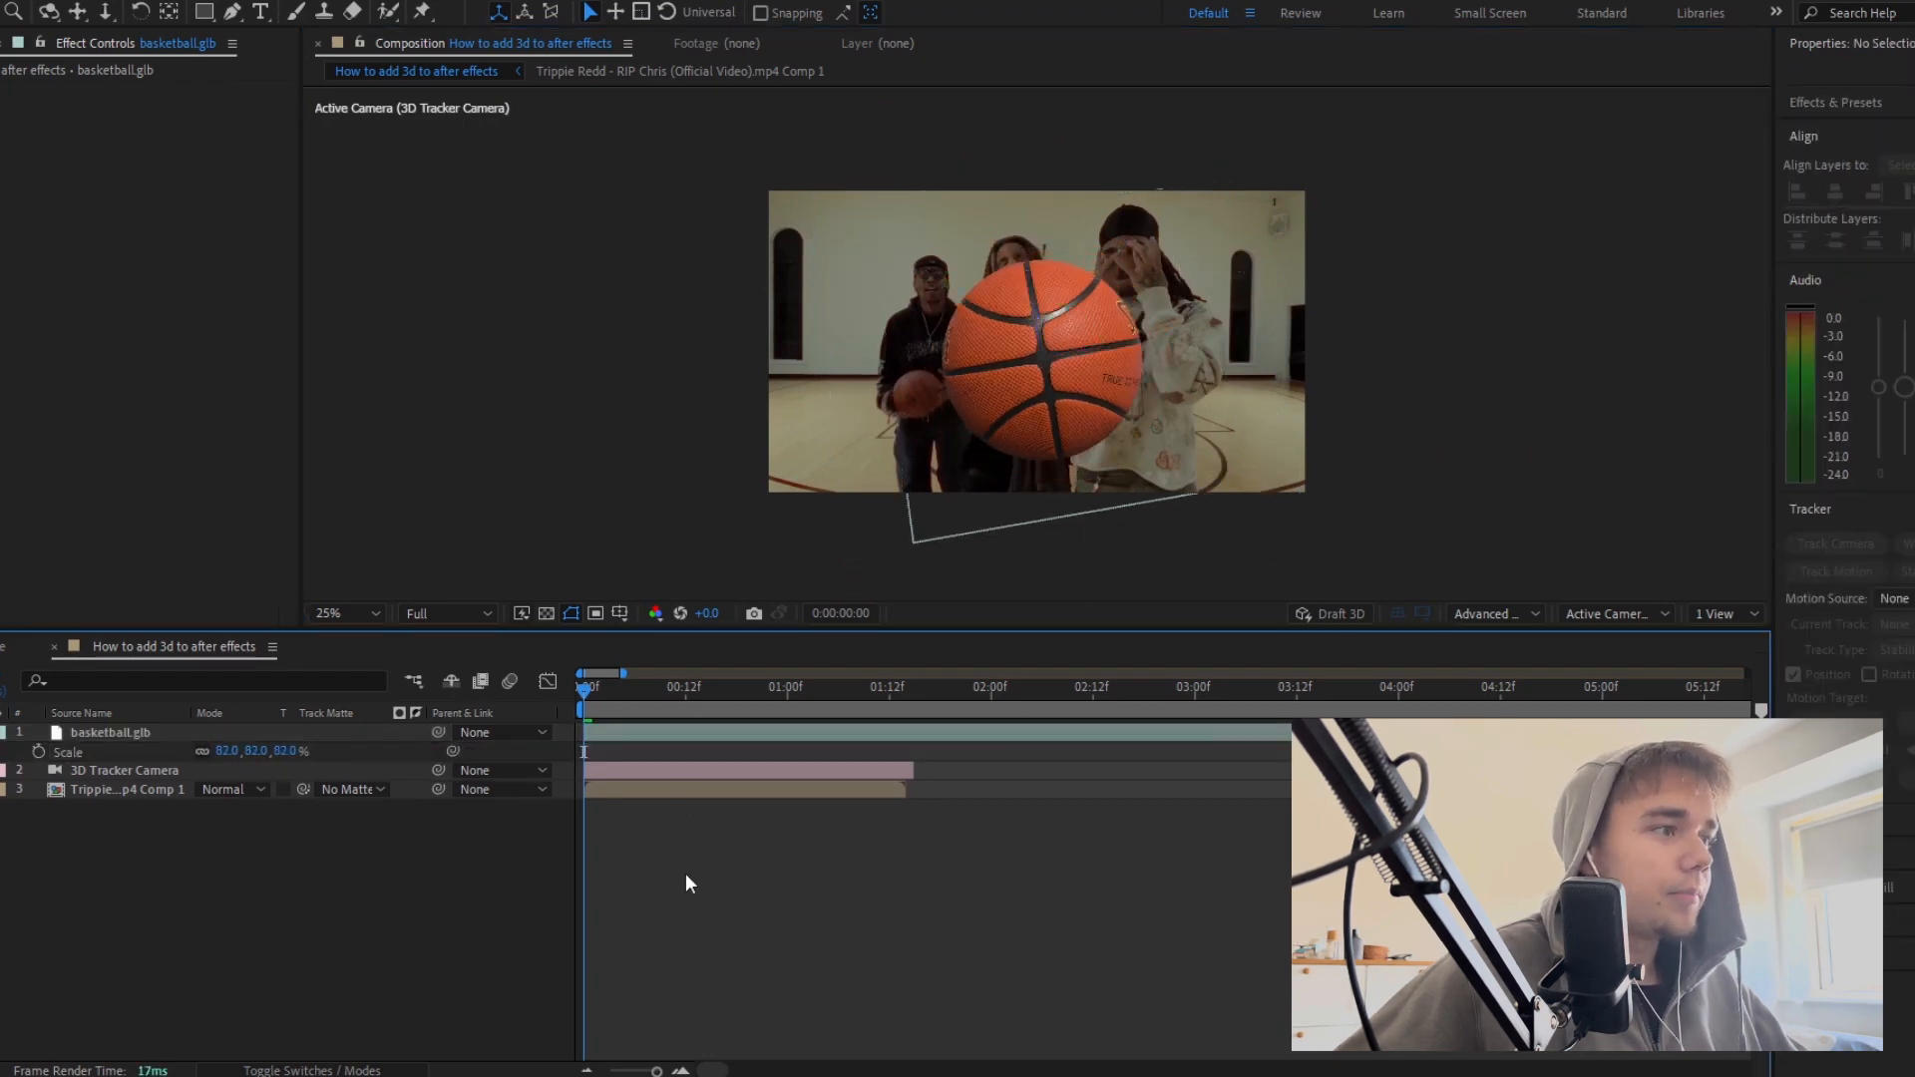
Step: Split the basketball.glb layer where the 3D Tracker Camera layer ends and delete the excess part
{"action": "left_click", "coordinate": [592, 694]}
{"action": "mouse_move", "coordinate": [593, 694]}
{"action": "left_mouse_down"}
{"action": "mouse_move", "coordinate": [918, 714]}
{"action": "mouse_move", "coordinate": [582, 702]}
{"action": "left_mouse_up"}
{"action": "left_click", "coordinate": [937, 730]}
{"action": "key", "text": "ctrl+shift+d"}
{"action": "key", "text": "Delete"}
{"action": "left_click", "coordinate": [643, 726]}
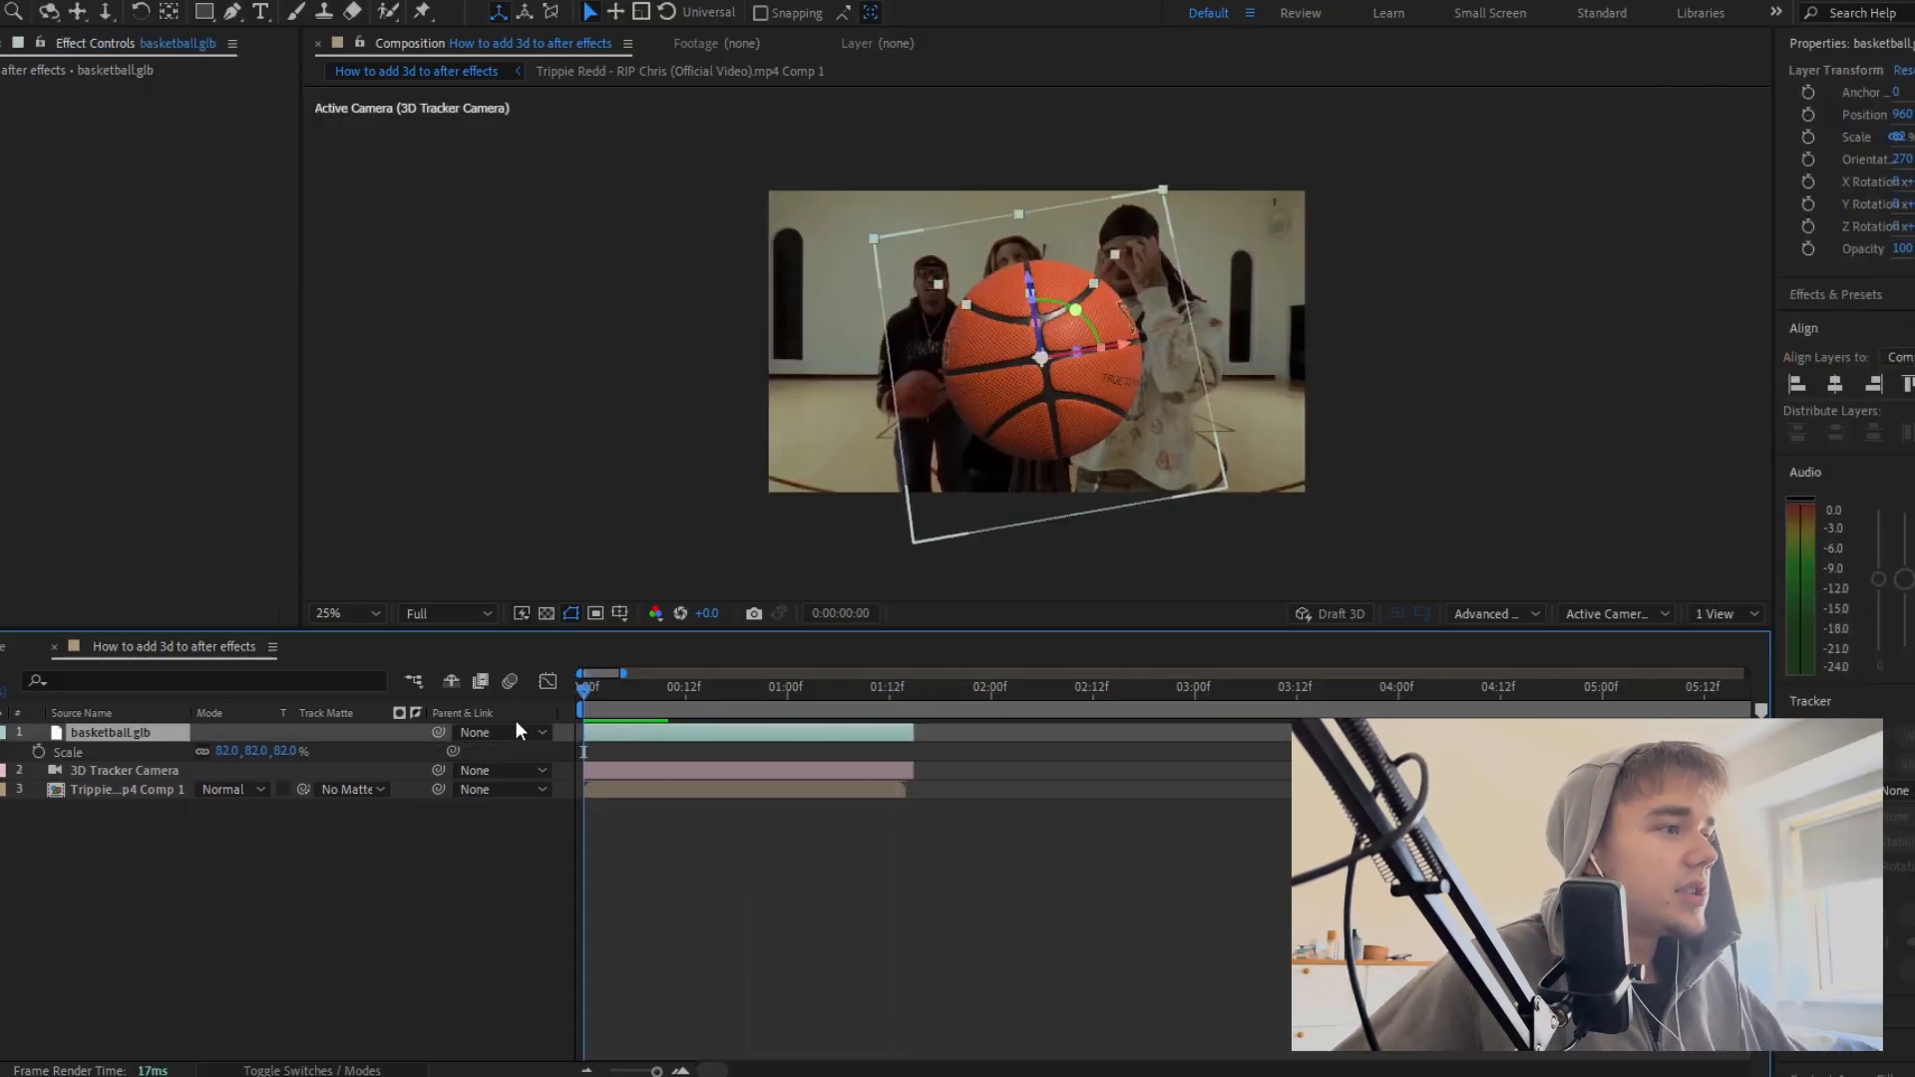
Step: Keyframe the basketball's Orientation at the first frame and rotate the ball to about 251°, 16.5°, 140° at 0:00:01:13
{"action": "left_click", "coordinate": [1, 732]}
{"action": "left_click", "coordinate": [1, 732]}
{"action": "left_click", "coordinate": [5, 751]}
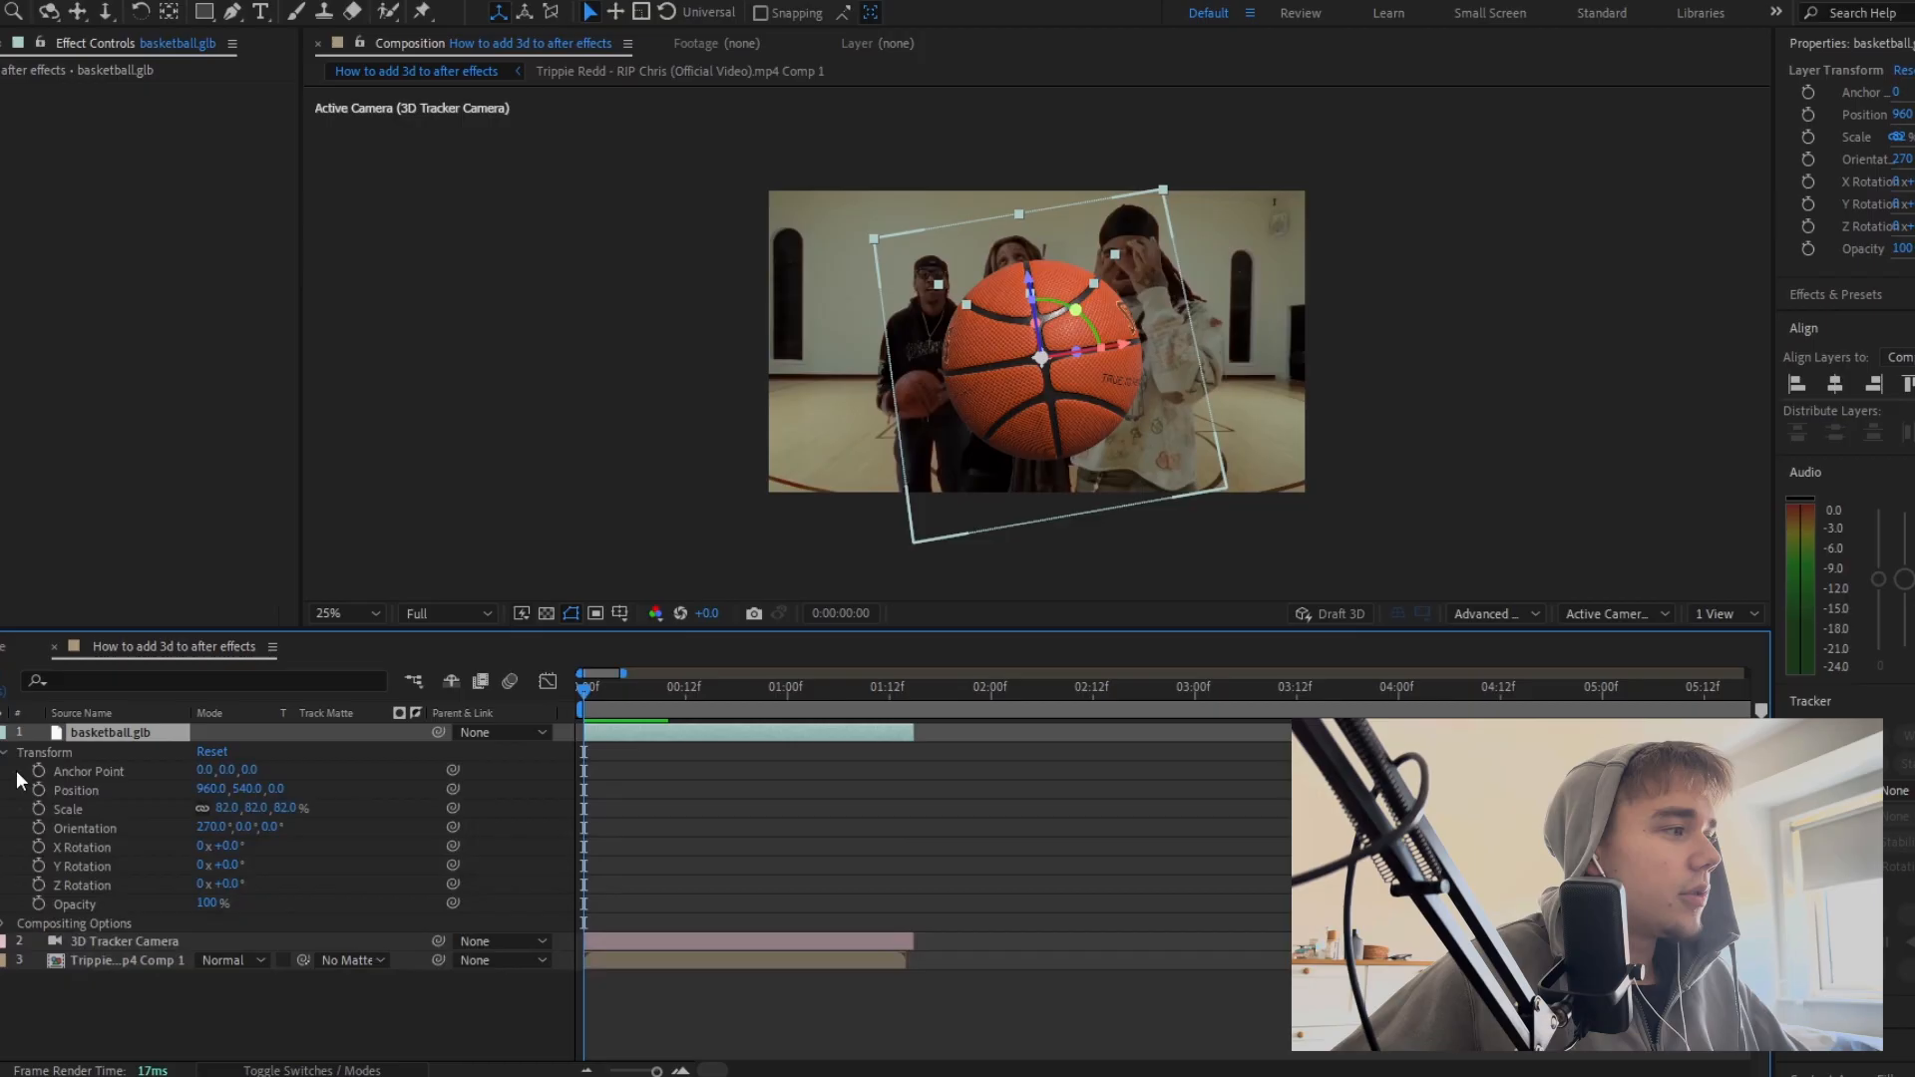
{"action": "left_click", "coordinate": [42, 832]}
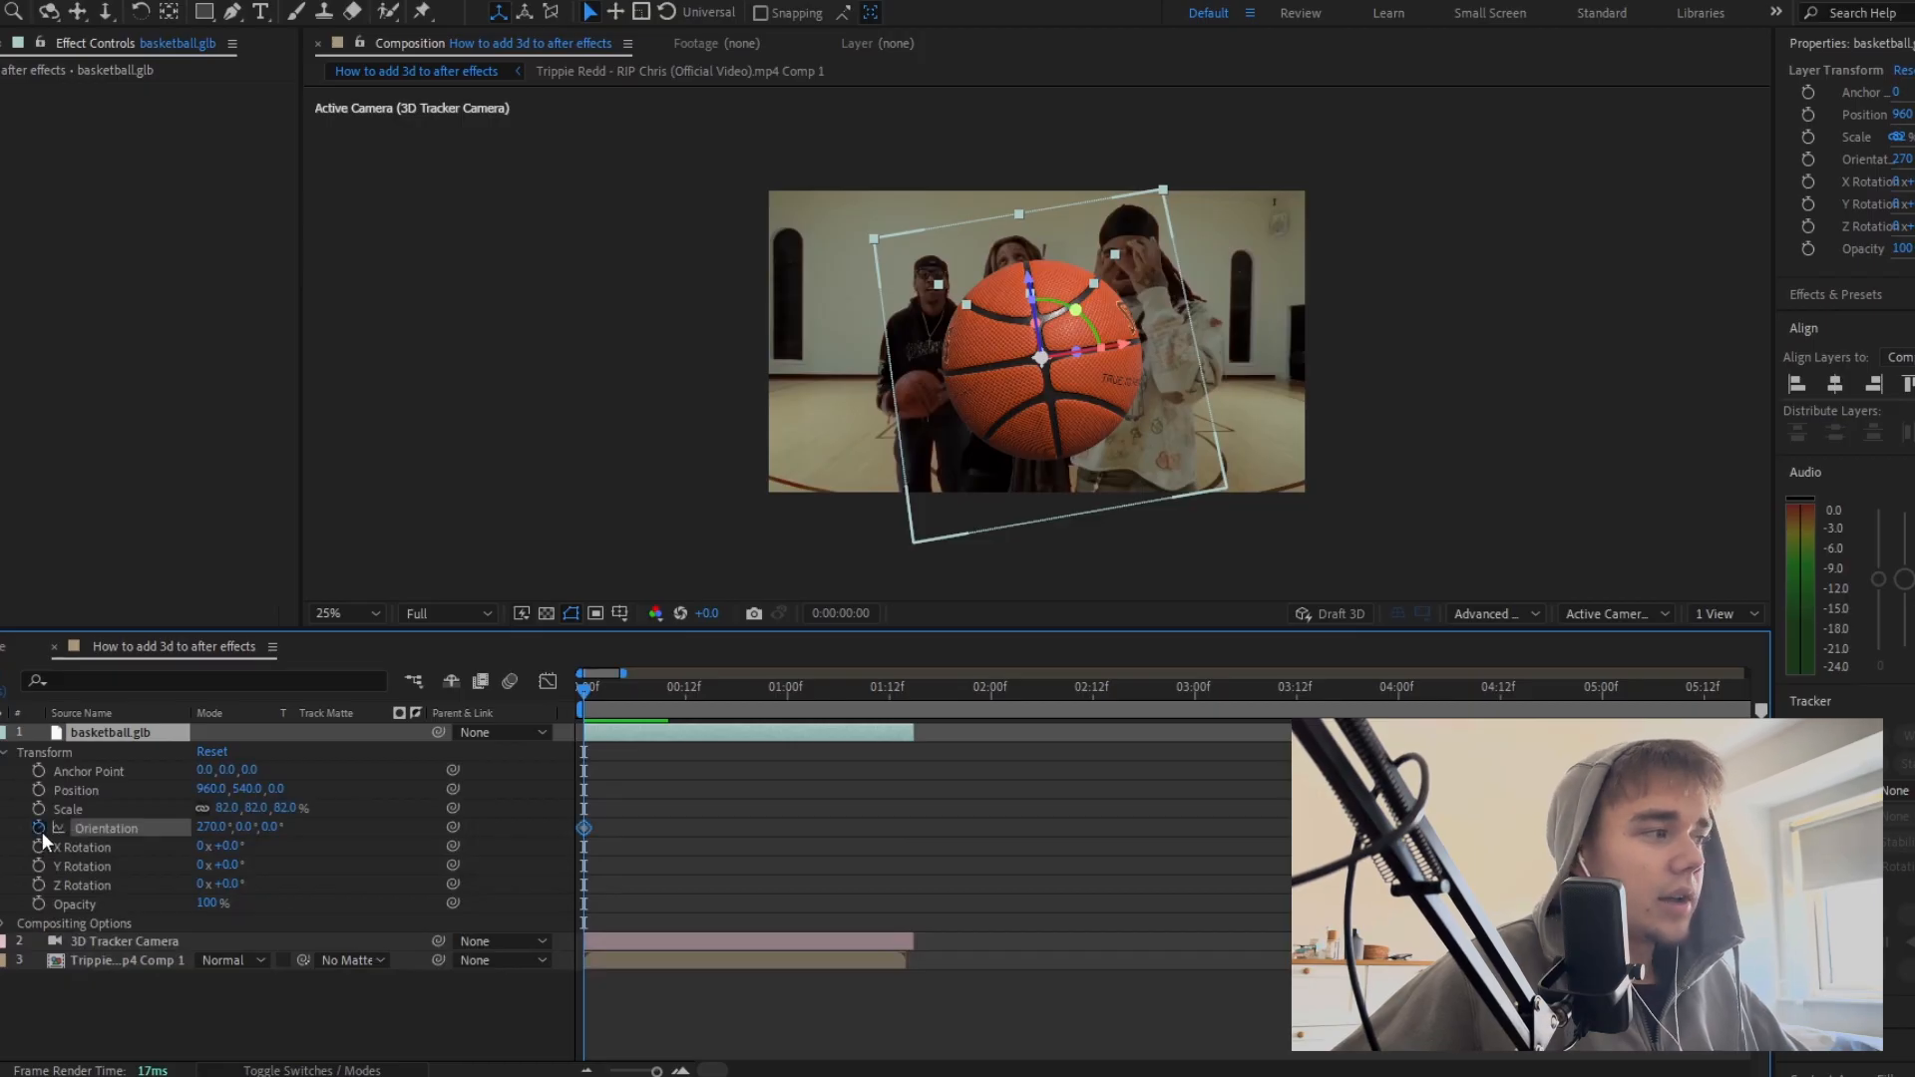
{"action": "left_click", "coordinate": [906, 696]}
{"action": "left_click_drag", "start_coordinate": [905, 696], "coordinate": [901, 696]}
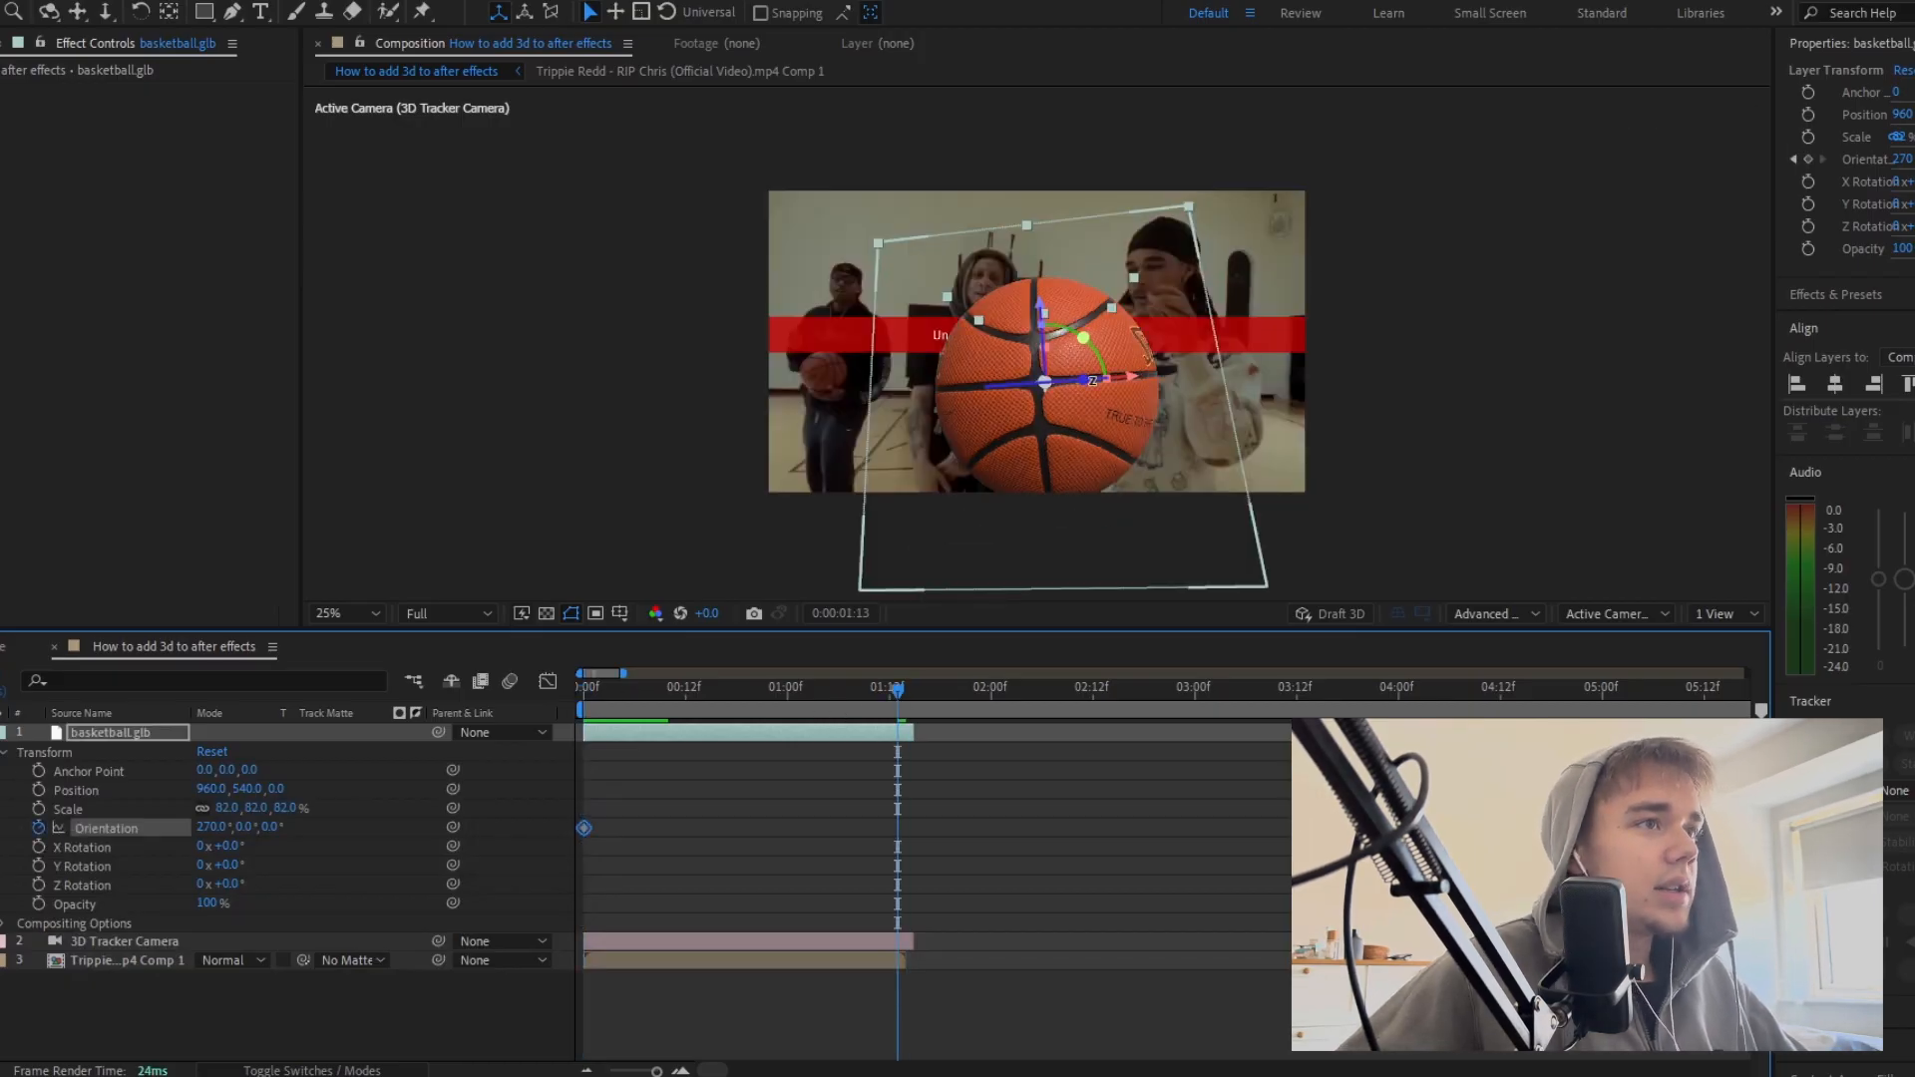
{"action": "left_click_drag", "start_coordinate": [1091, 379], "coordinate": [1037, 334]}
Step: At 0:00:00:21, turn the basketball to 264.9°, 16°, 110°, scale it to 30% and place it at about 1653.5, 223.8, -61.6
{"action": "left_click_drag", "start_coordinate": [819, 697], "coordinate": [762, 698]}
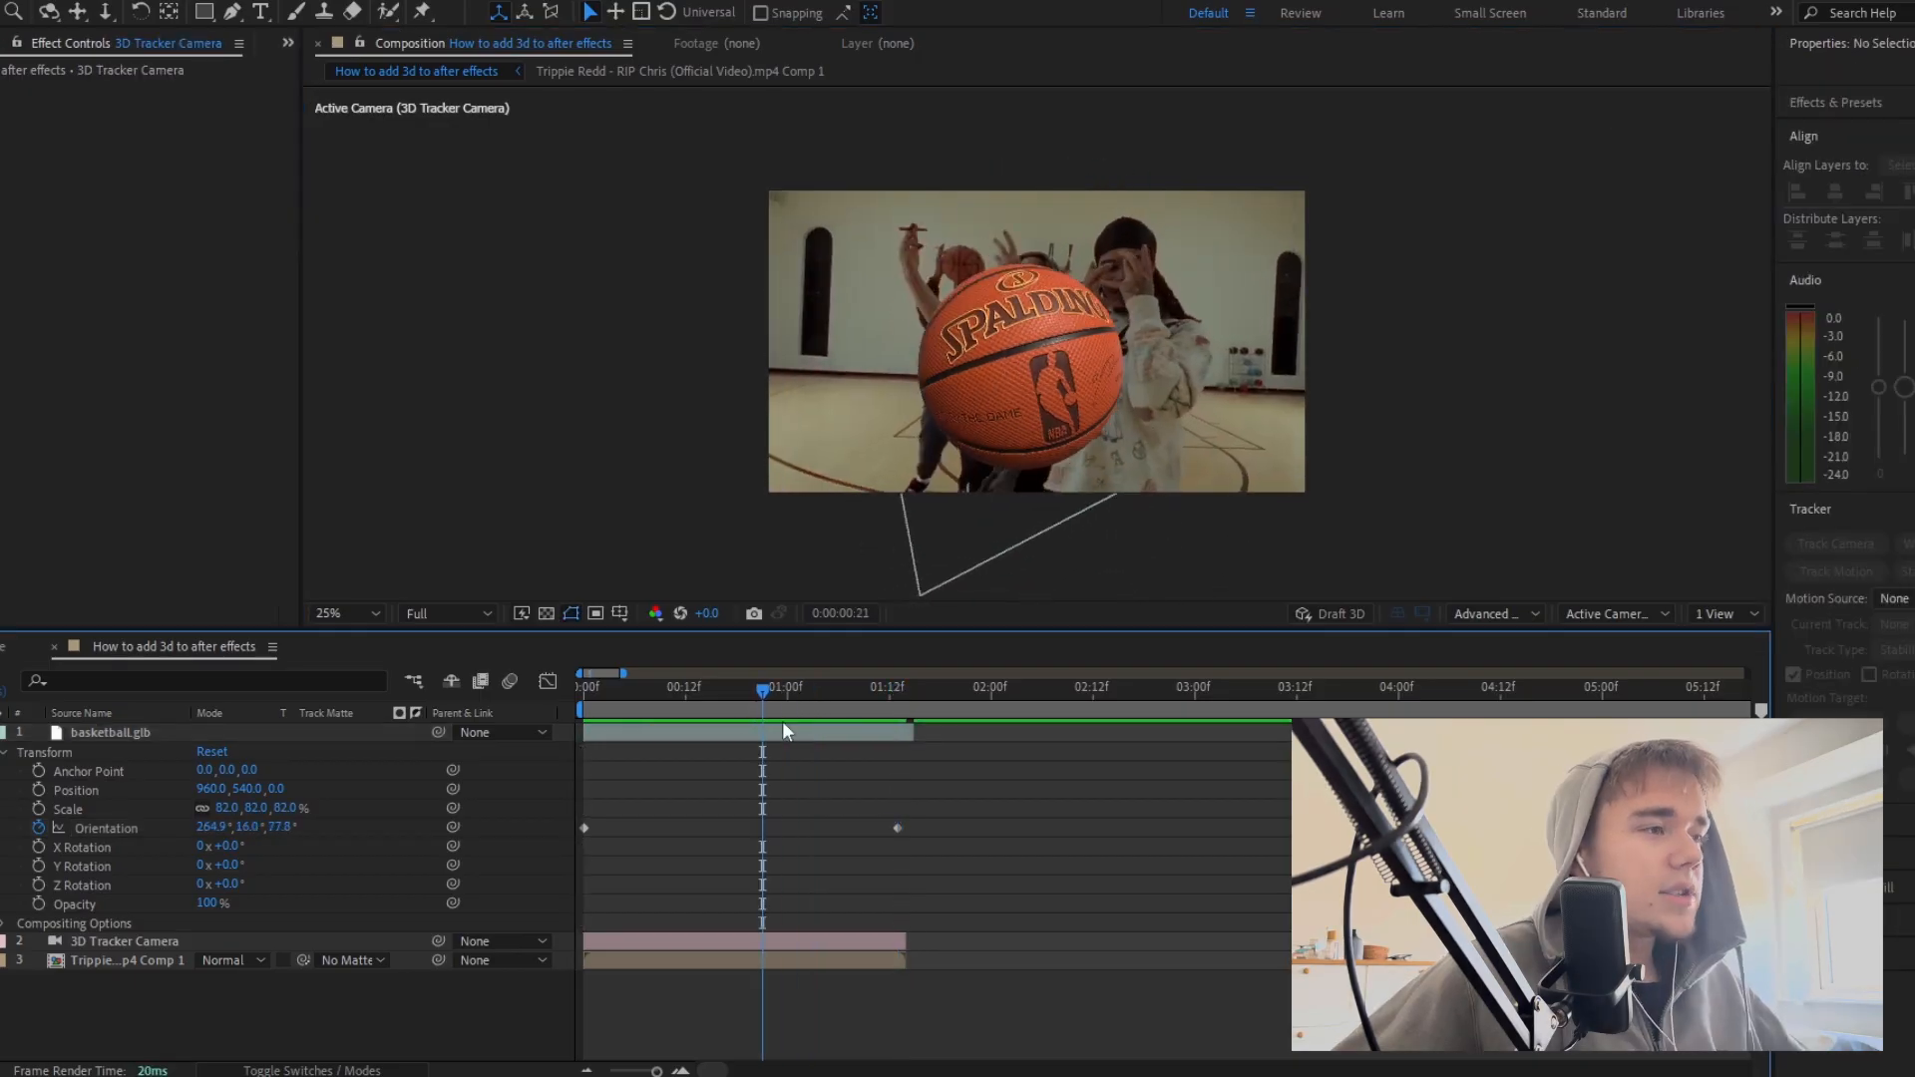
{"action": "left_click", "coordinate": [777, 738]}
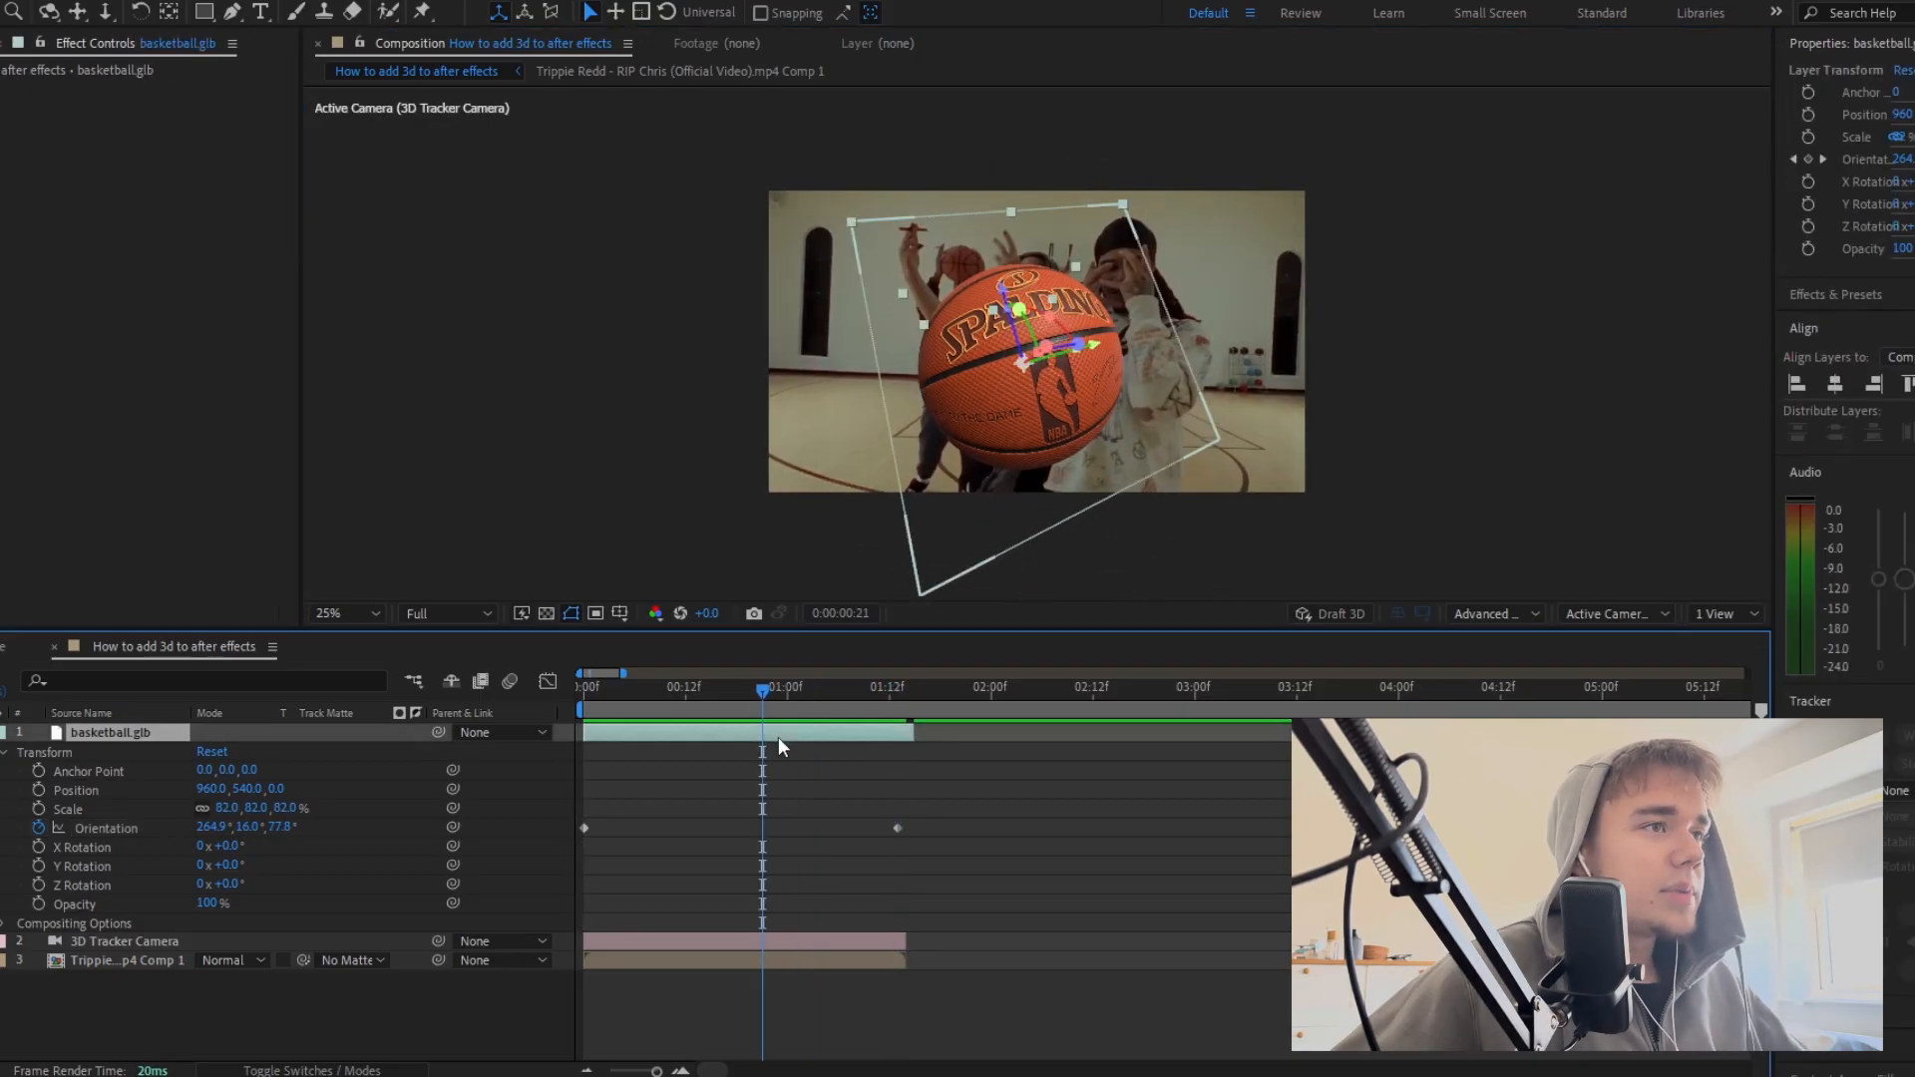
{"action": "left_click_drag", "start_coordinate": [213, 808], "coordinate": [180, 811]}
{"action": "left_click_drag", "start_coordinate": [1023, 377], "coordinate": [1273, 246]}
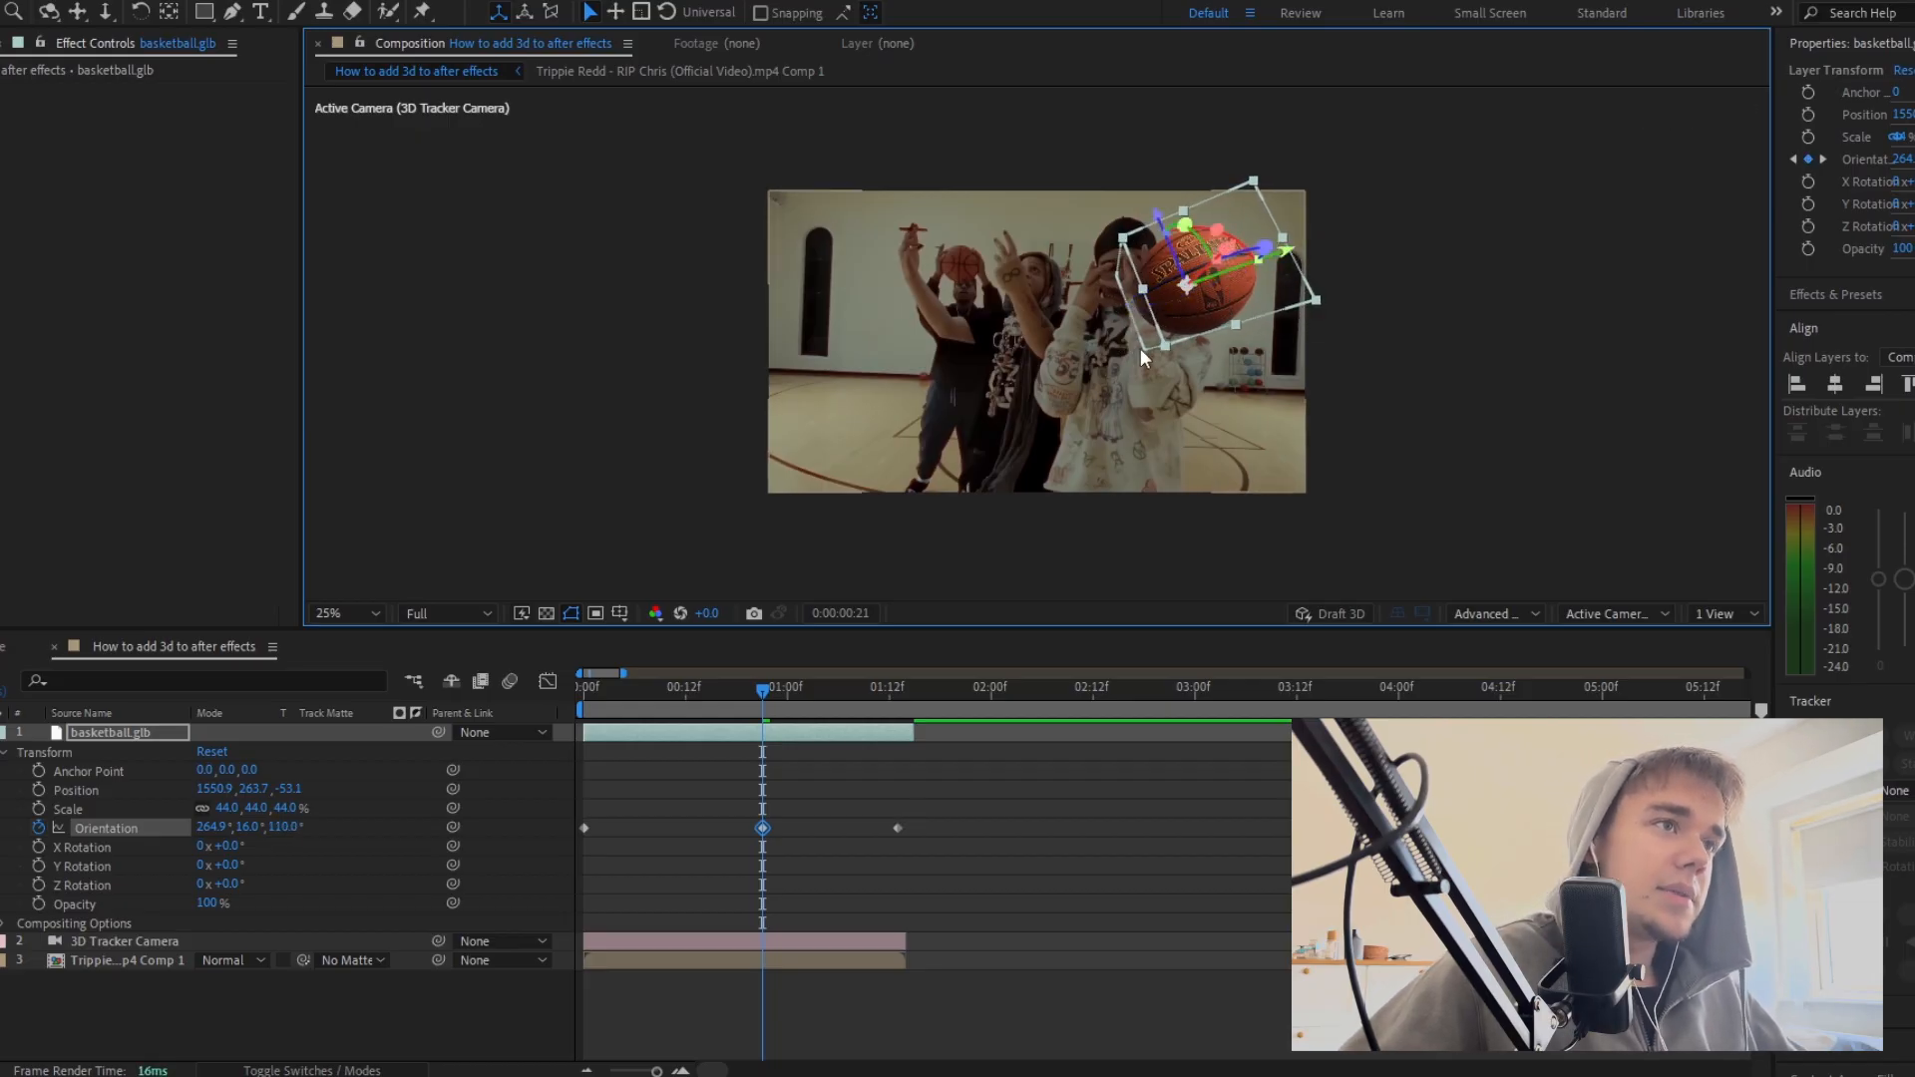
{"action": "left_click_drag", "start_coordinate": [1145, 347], "coordinate": [1153, 346]}
{"action": "key", "text": "ctrl+z"}
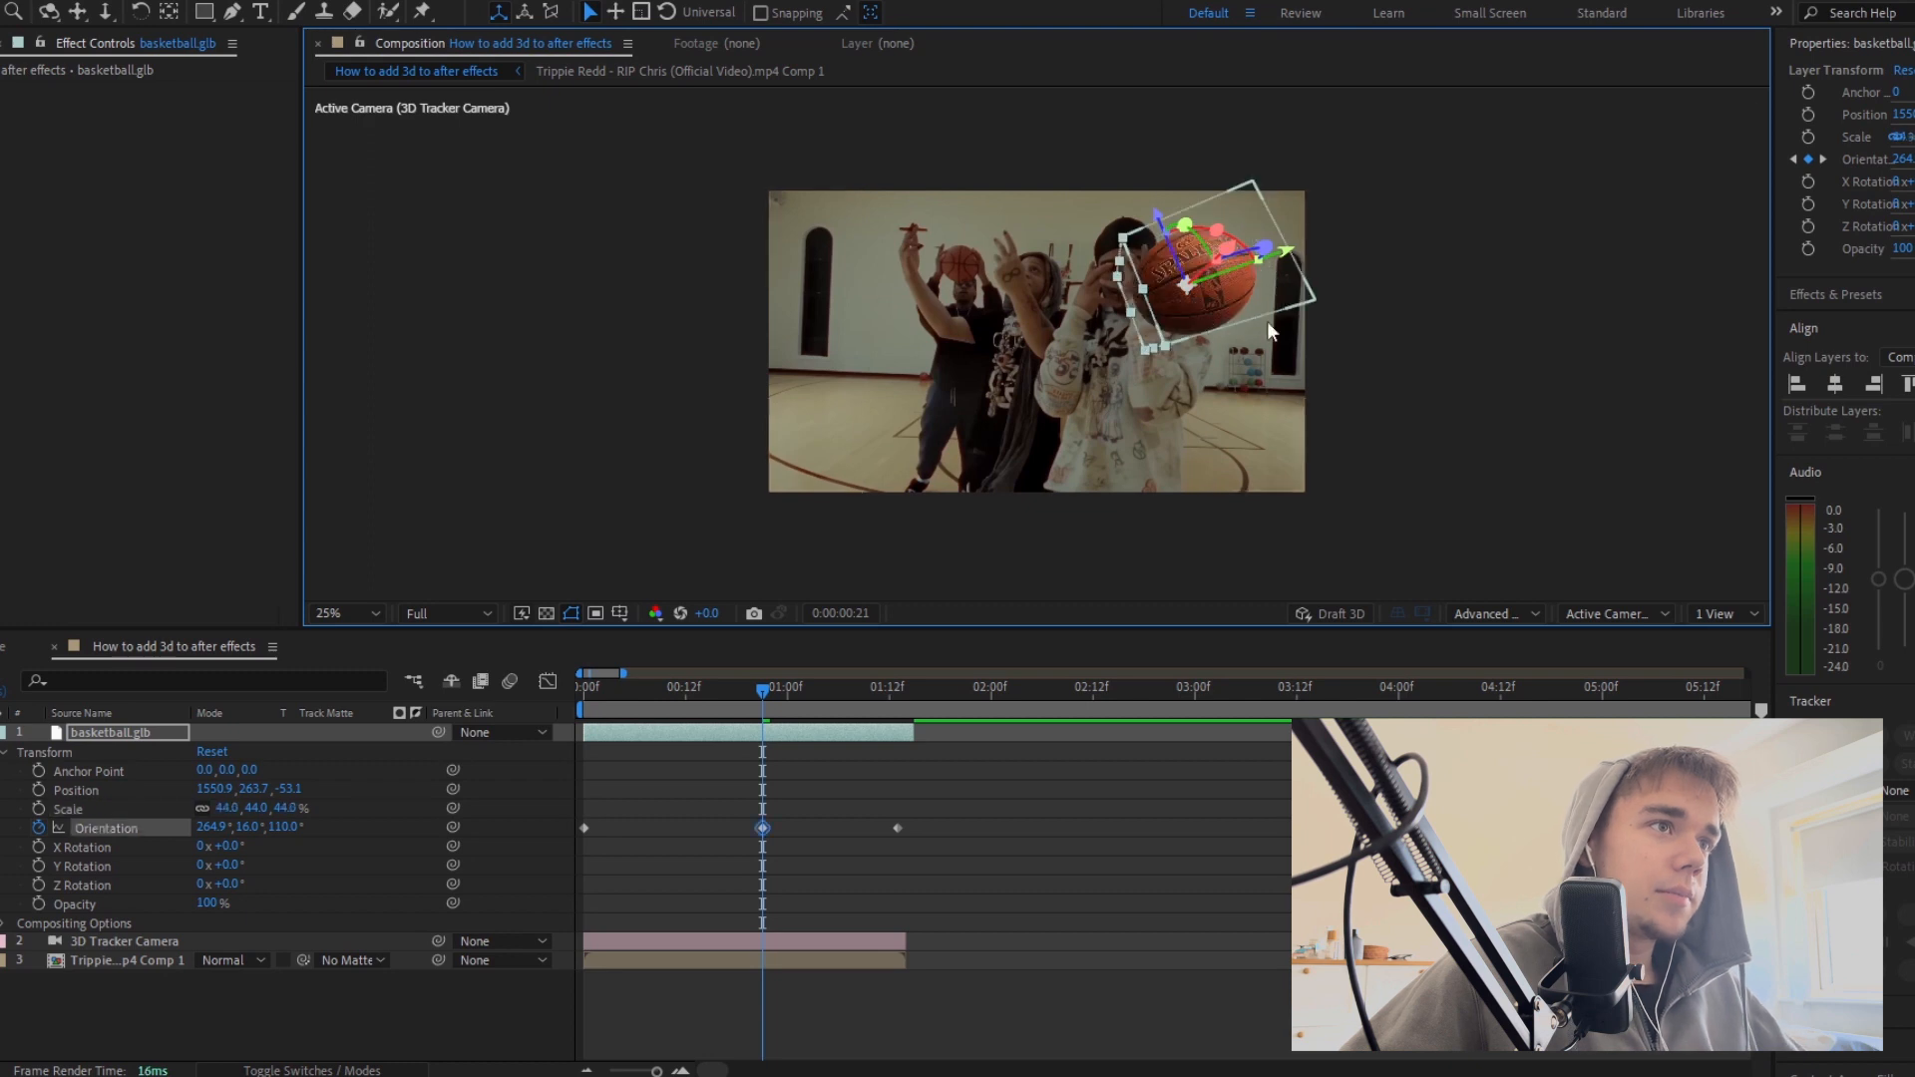
{"action": "left_click_drag", "start_coordinate": [222, 811], "coordinate": [205, 811]}
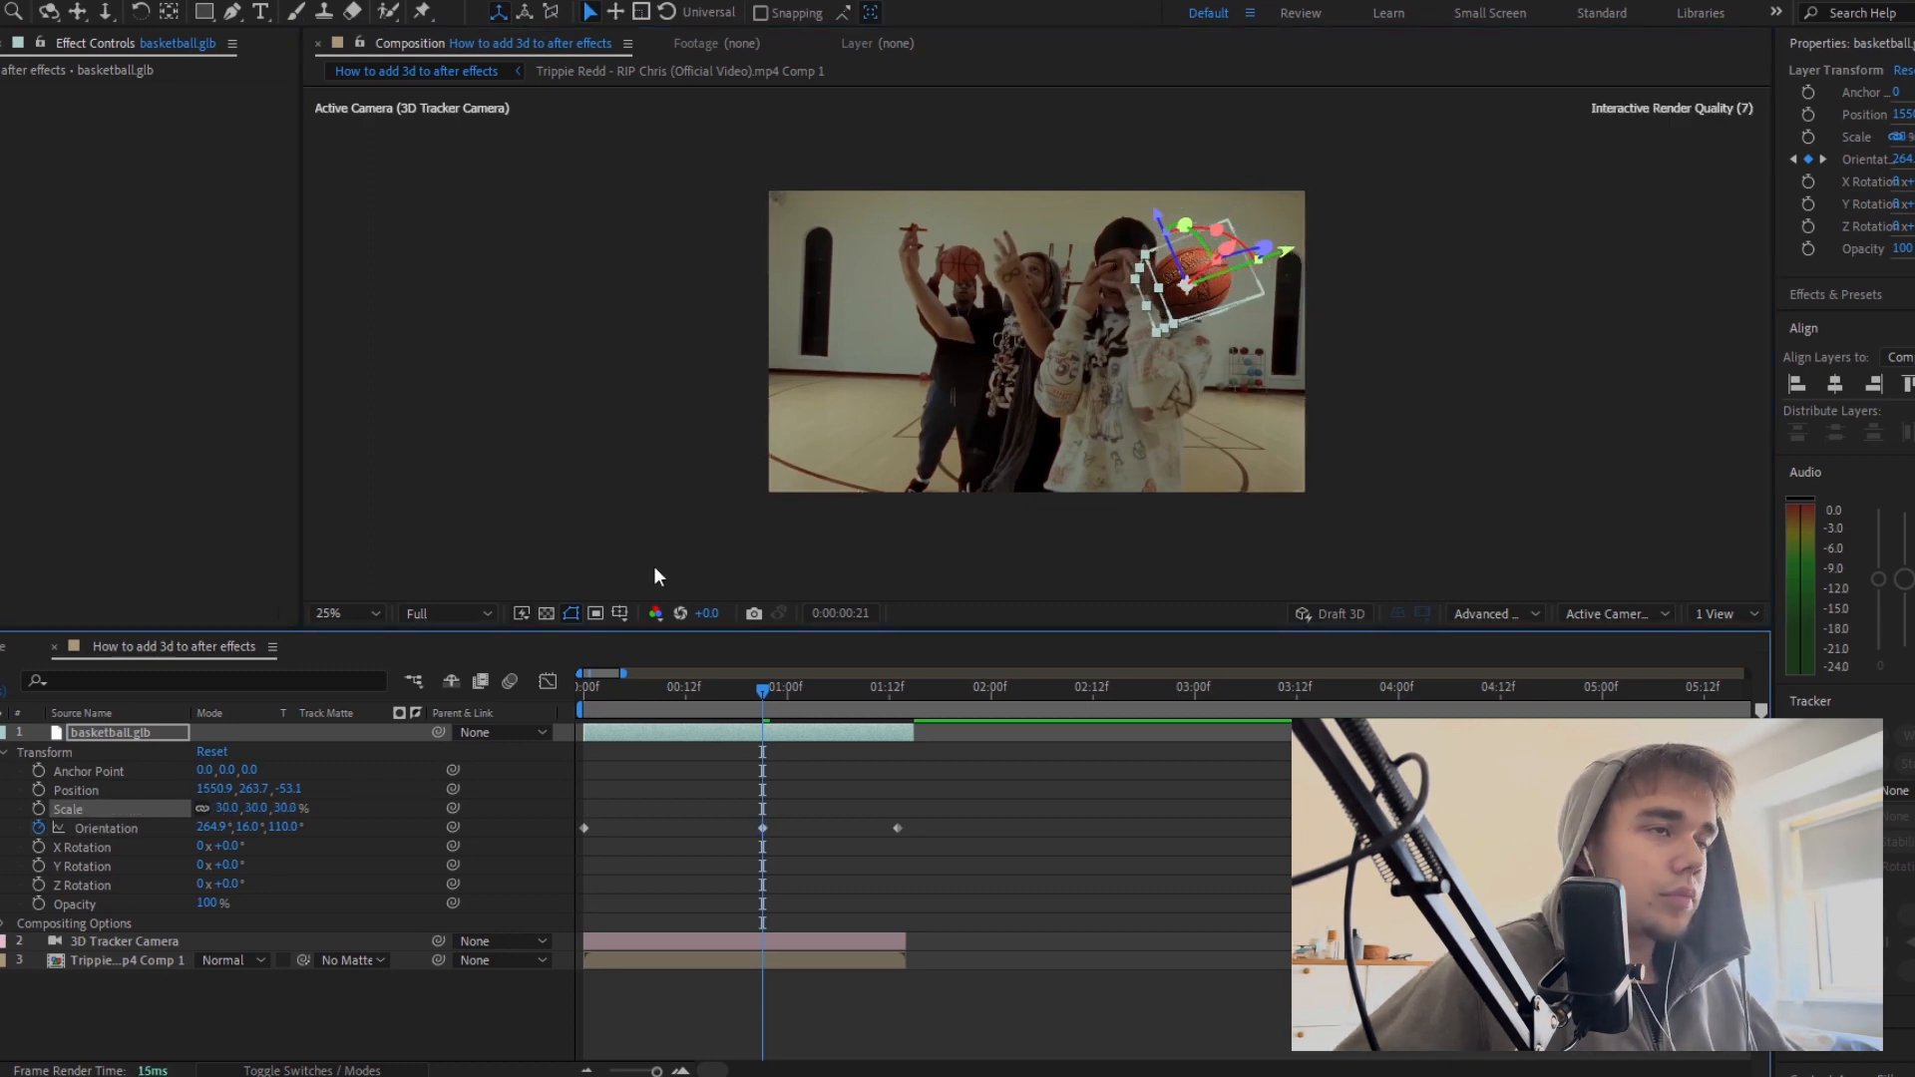
{"action": "left_click_drag", "start_coordinate": [1215, 295], "coordinate": [1245, 278]}
Step: Preview the animation from the first frame and examine how the basketball moves with the tracked camera
{"action": "key", "text": "space"}
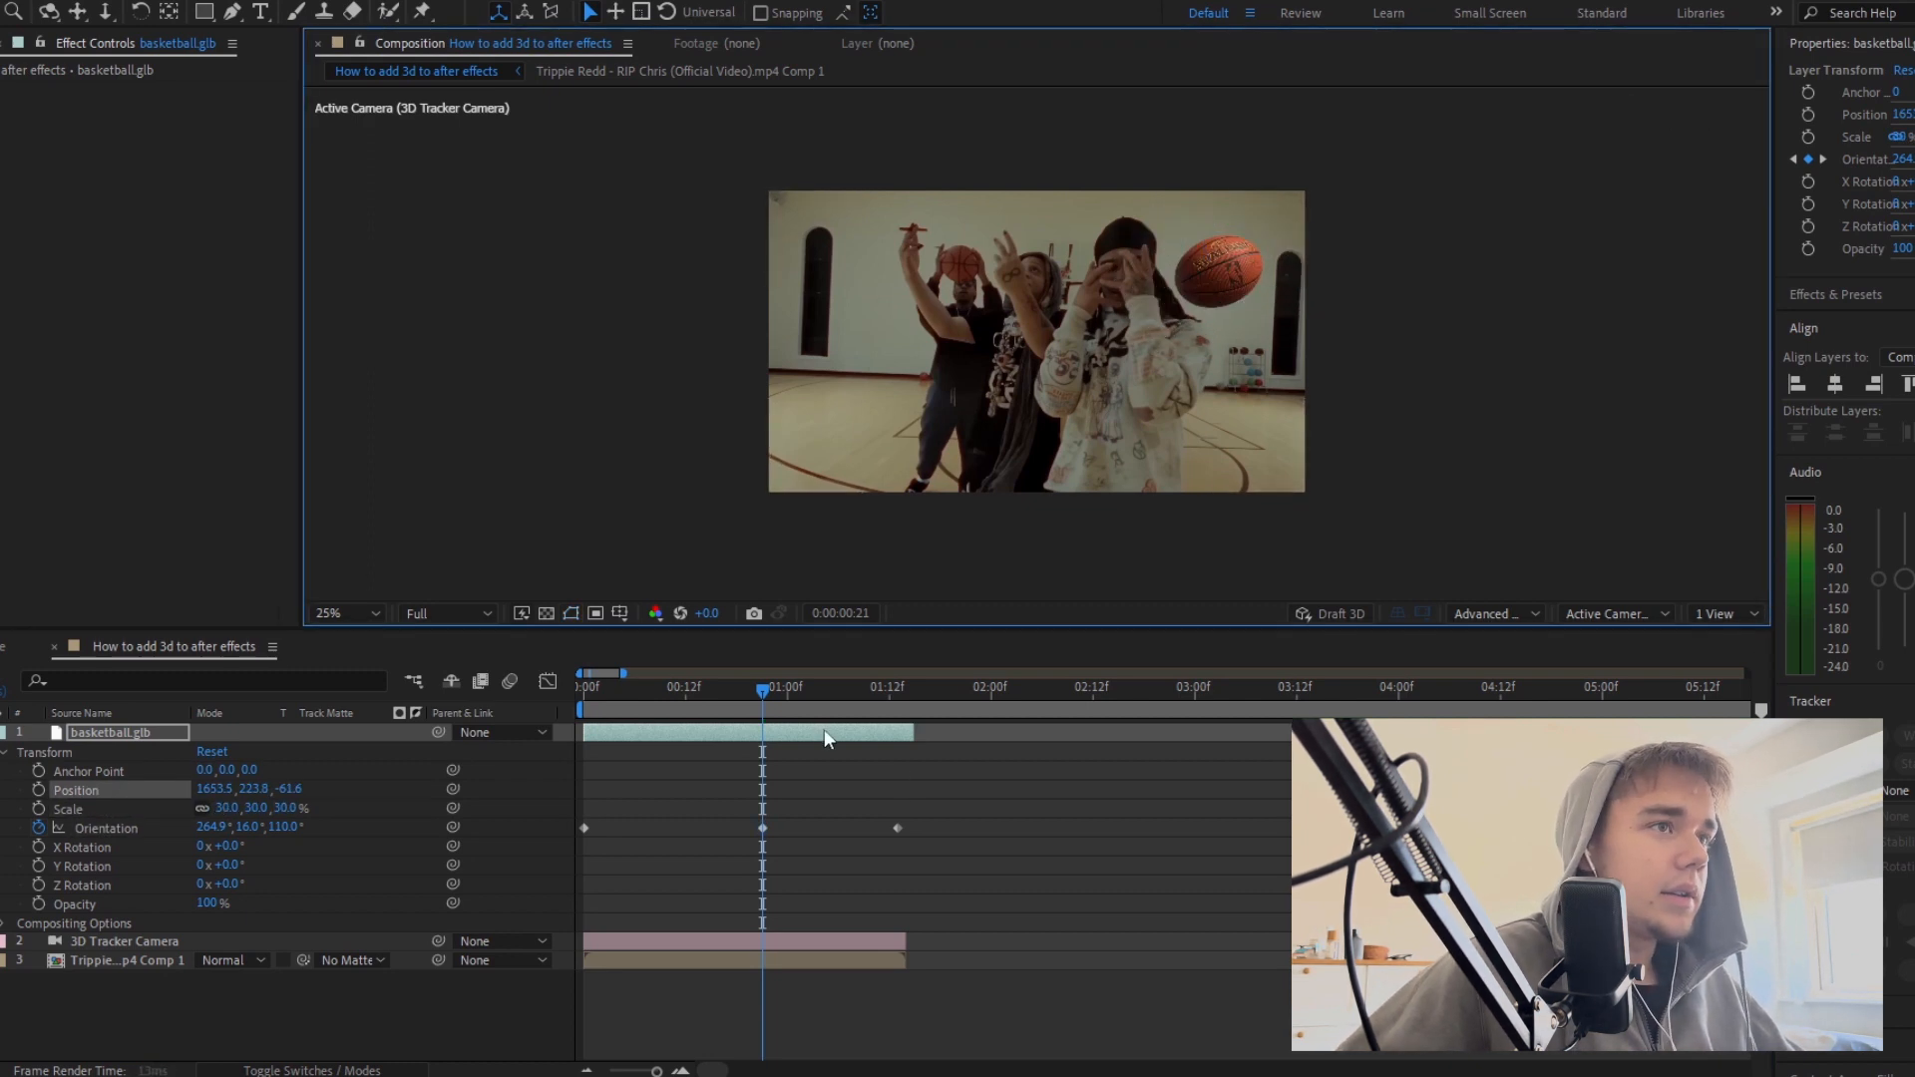
{"action": "left_click_drag", "start_coordinate": [766, 693], "coordinate": [501, 706]}
{"action": "key", "text": "space"}
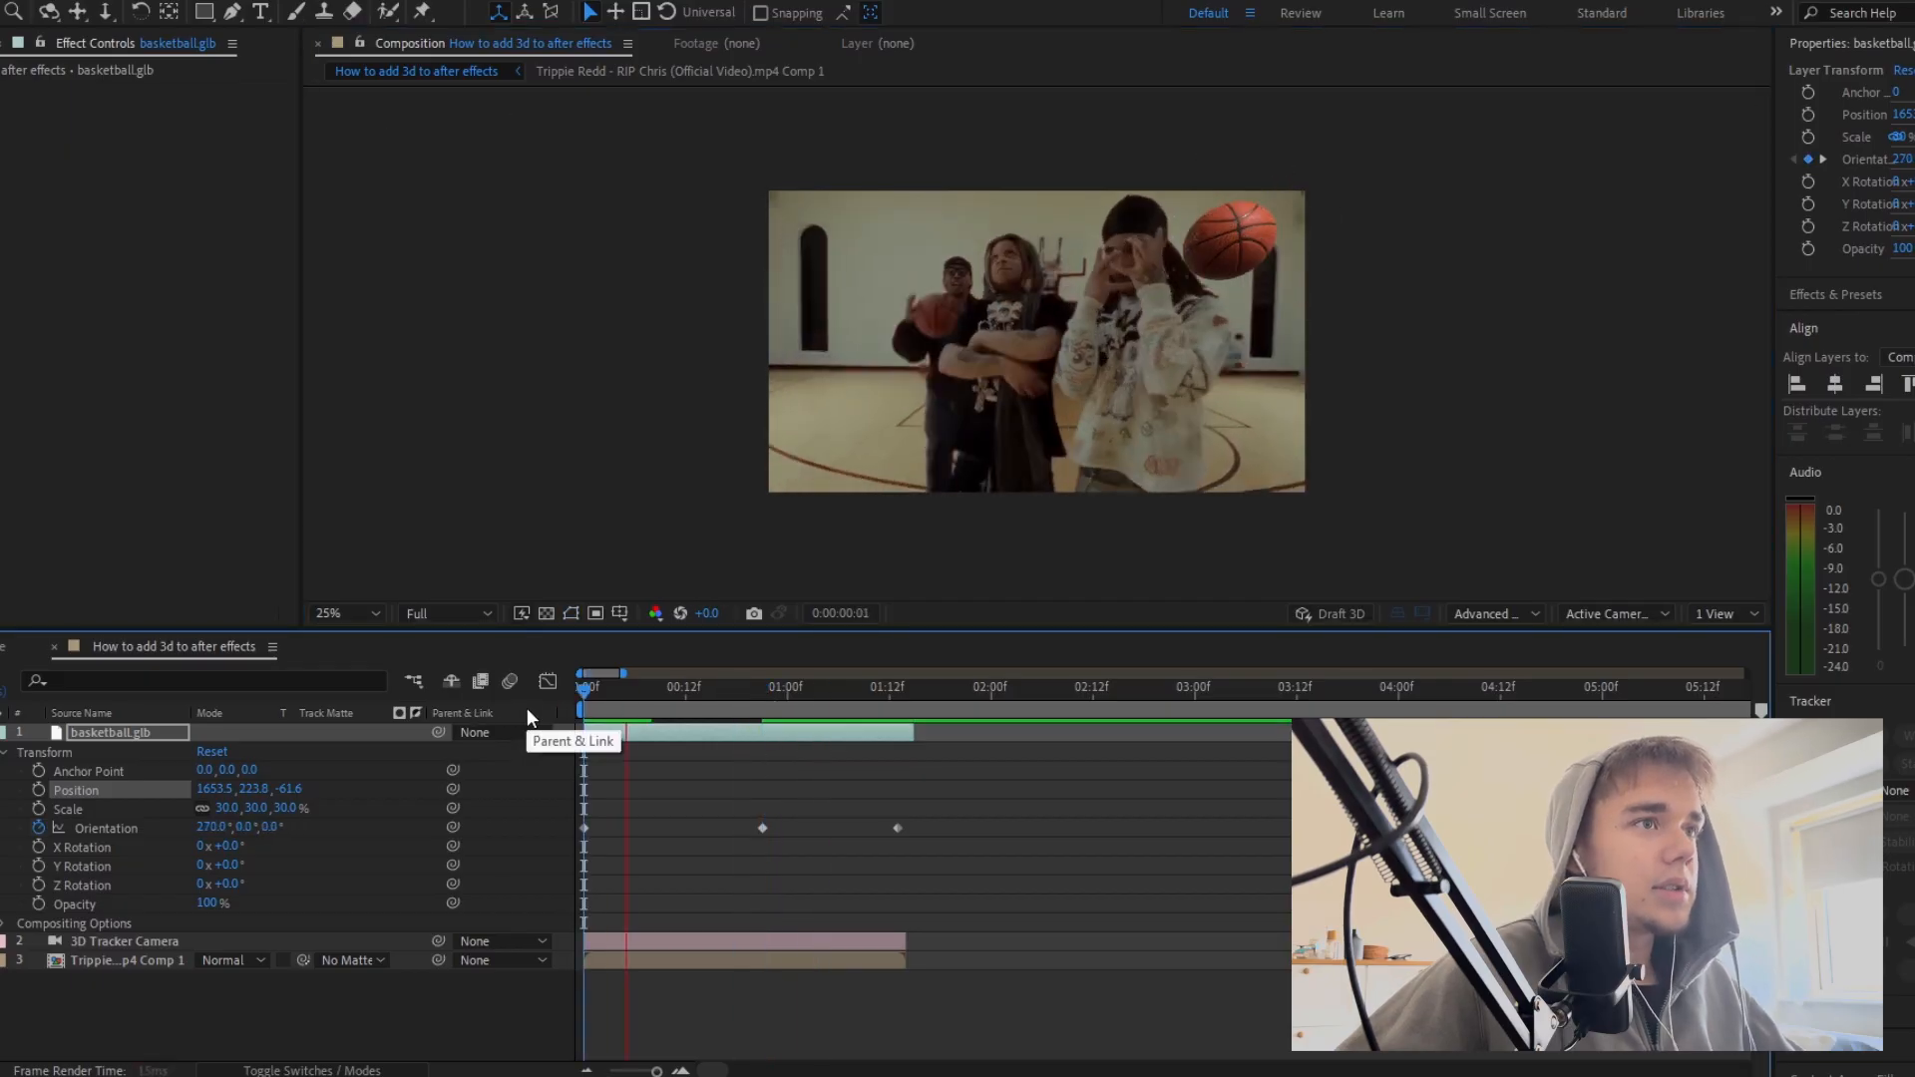
{"action": "left_click_drag", "start_coordinate": [879, 684], "coordinate": [648, 704]}
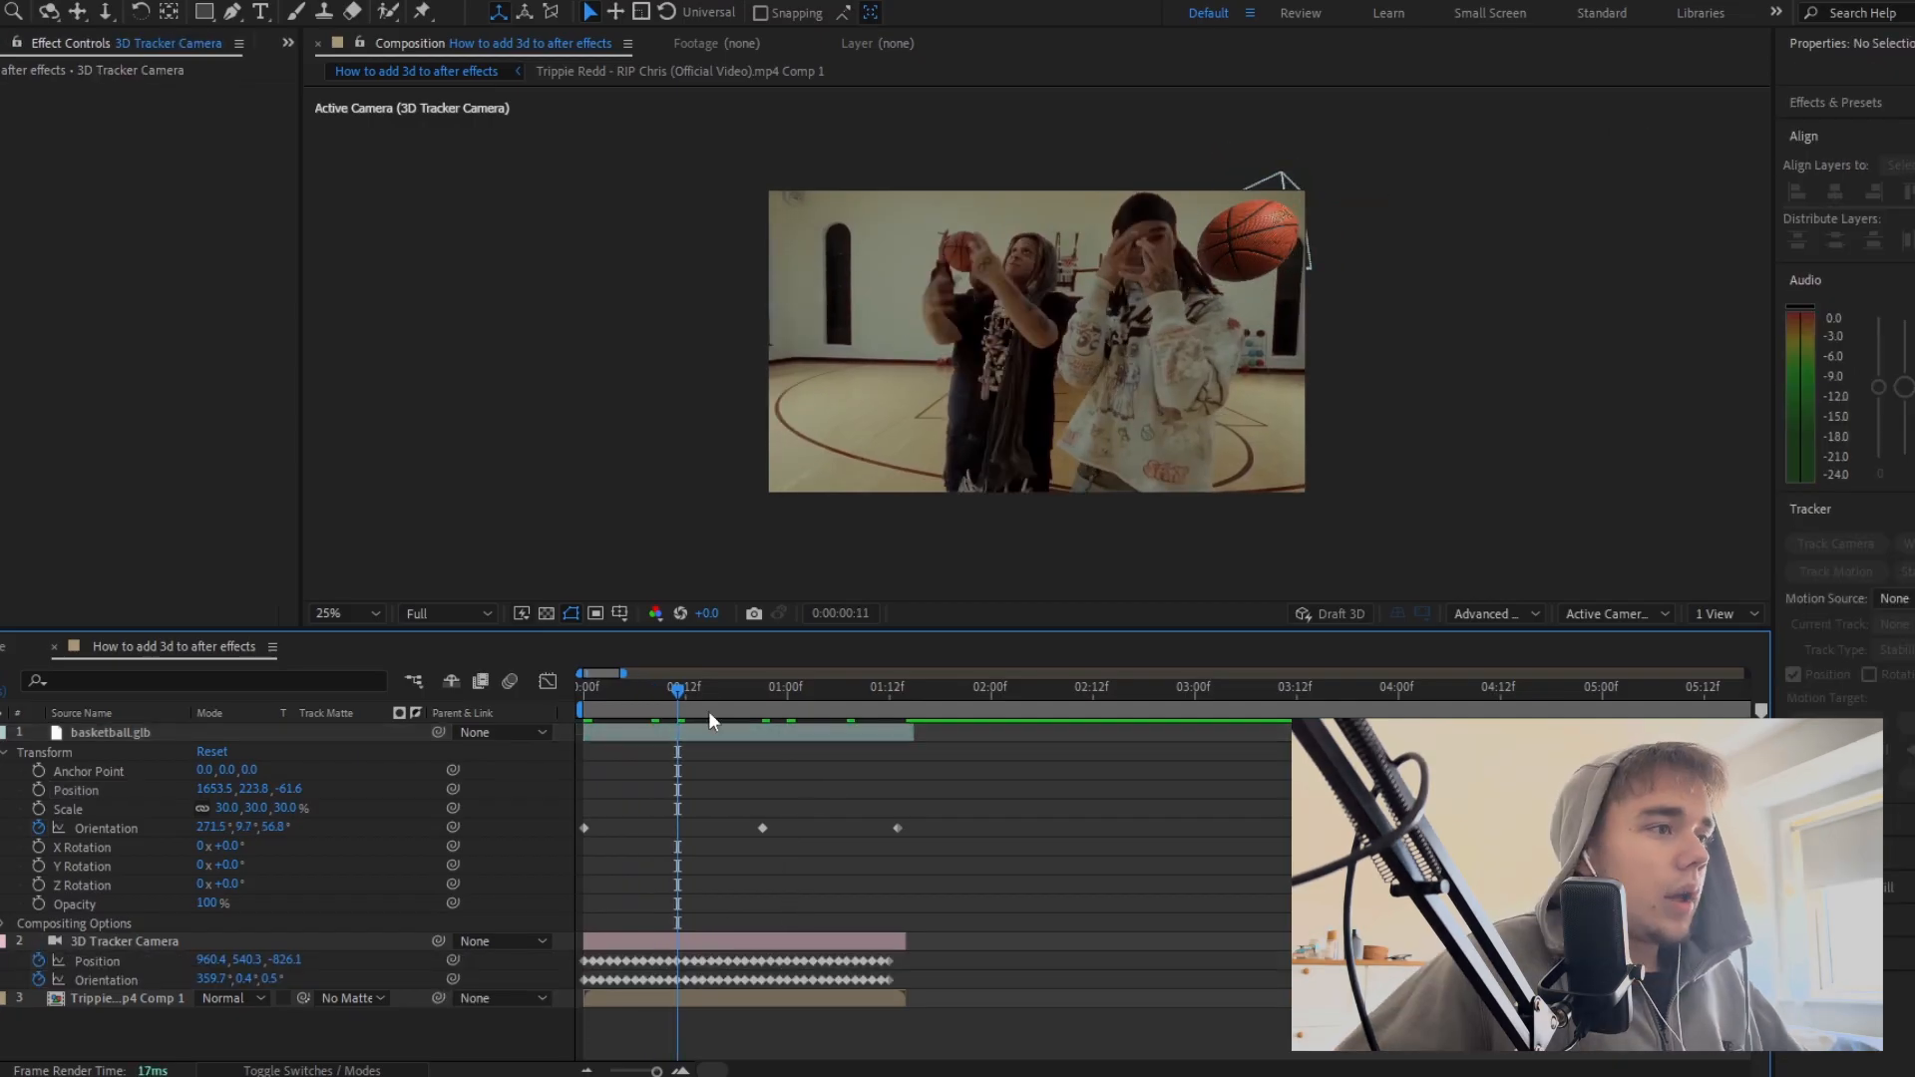
Step: Delete the 3D Tracker Camera's Position and Orientation keyframes between the first one and about one second, and preview the motion
{"action": "left_click_drag", "start_coordinate": [678, 690], "coordinate": [566, 686]}
{"action": "left_click", "coordinate": [599, 960]}
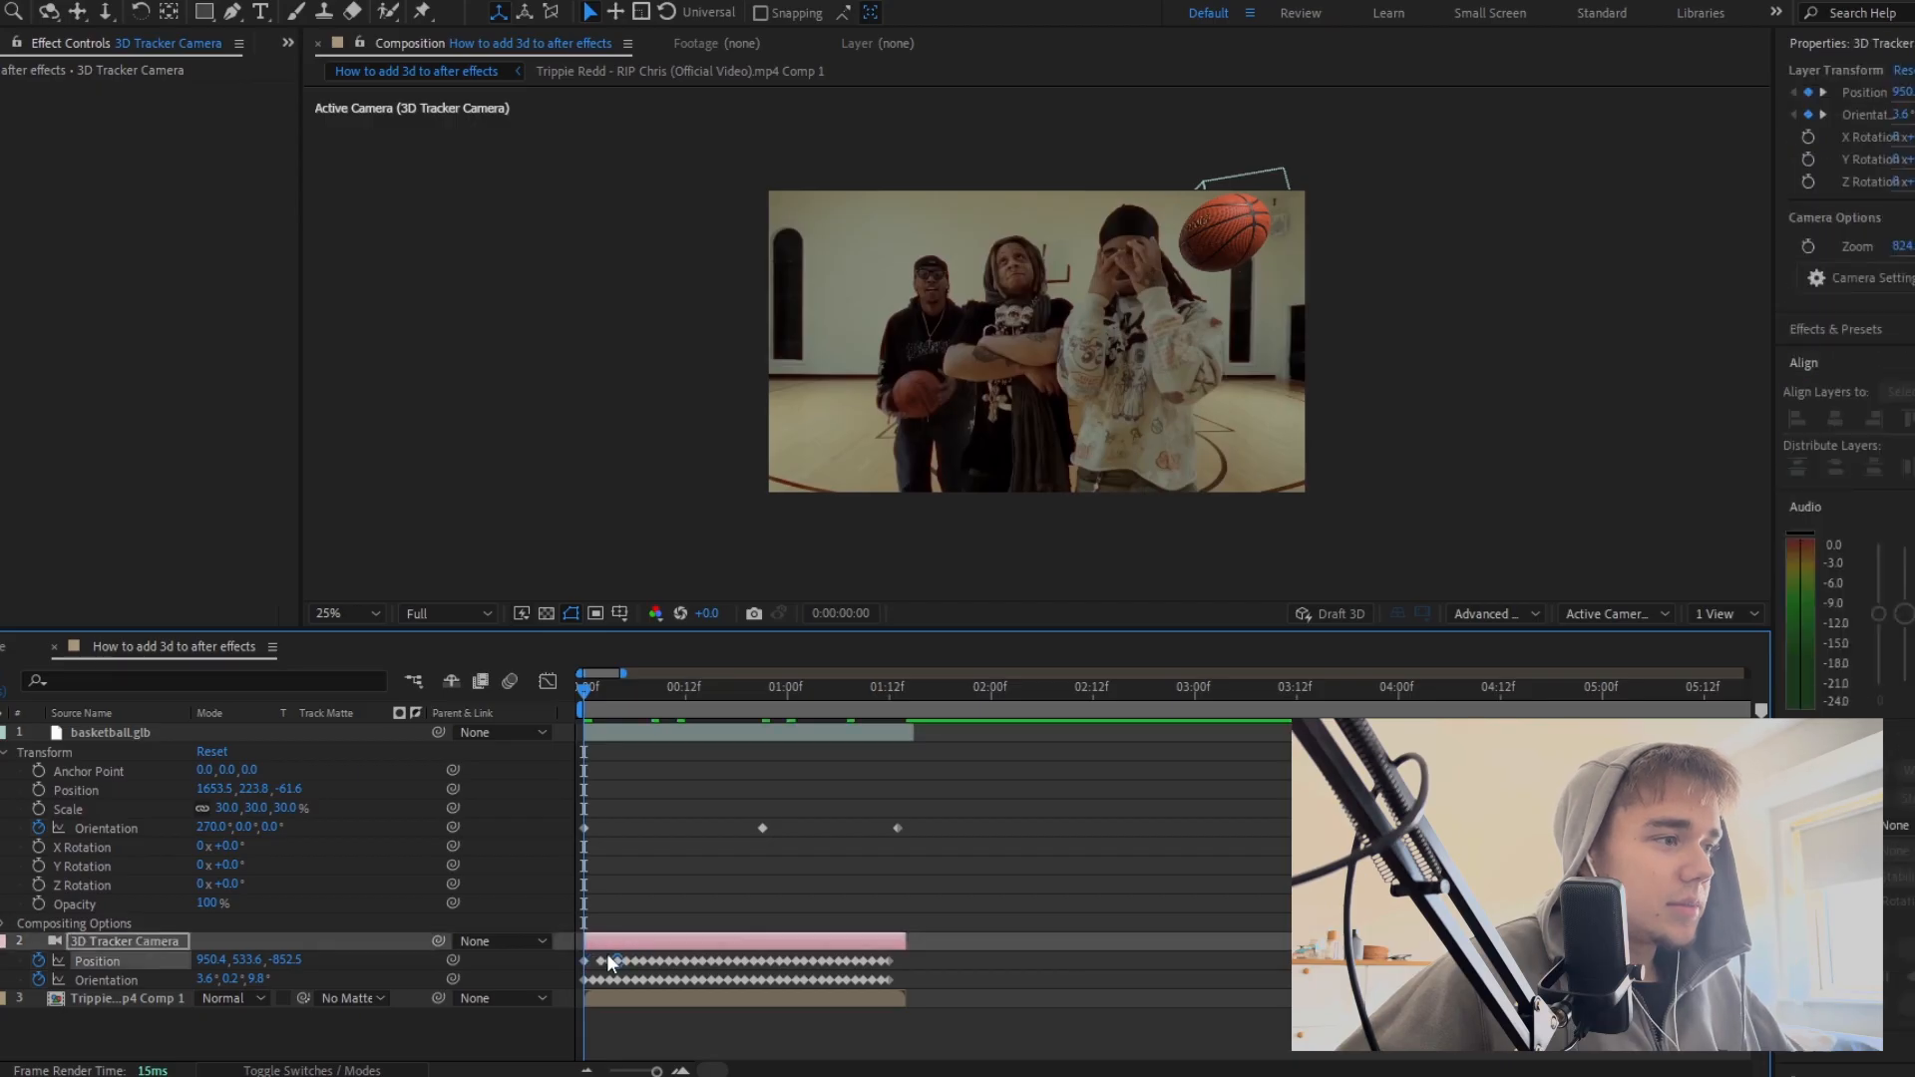
{"action": "left_click_drag", "start_coordinate": [607, 953], "coordinate": [772, 979]}
{"action": "key", "text": "Delete"}
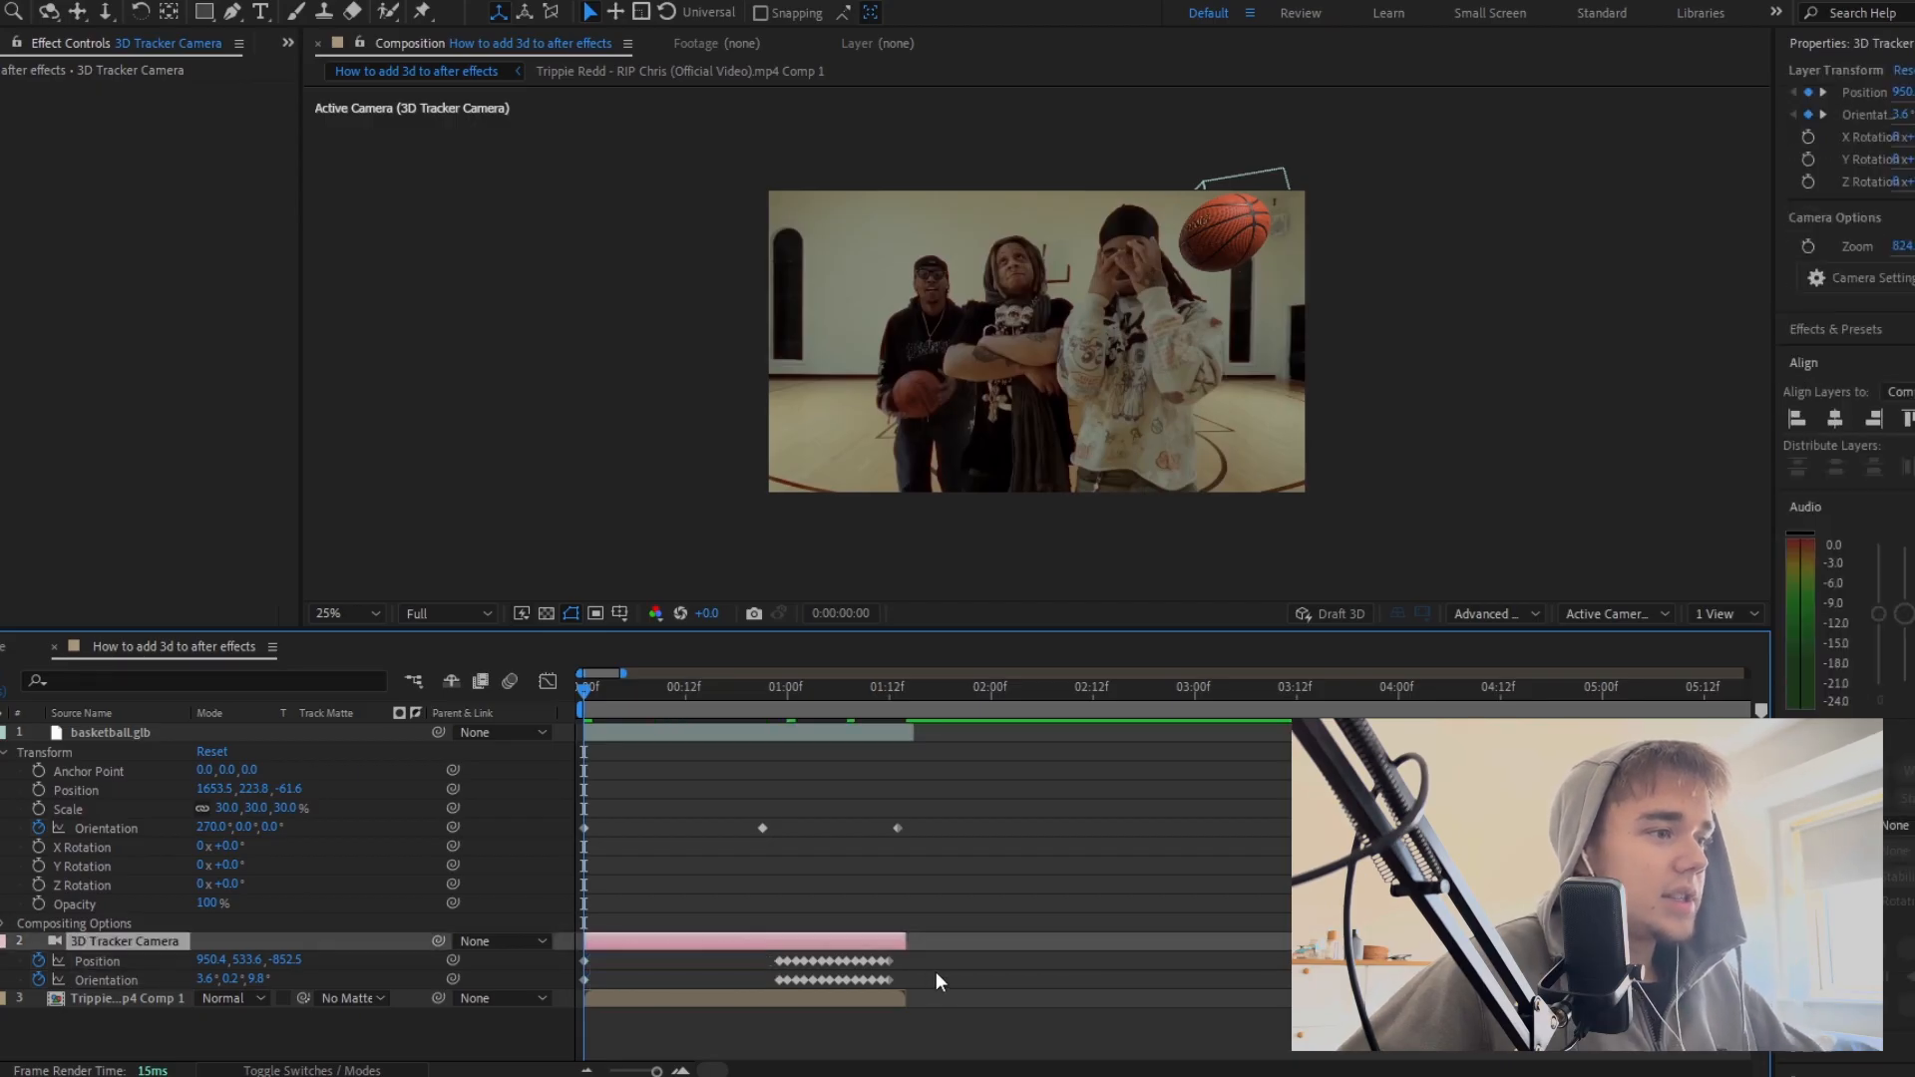
{"action": "key", "text": "space"}
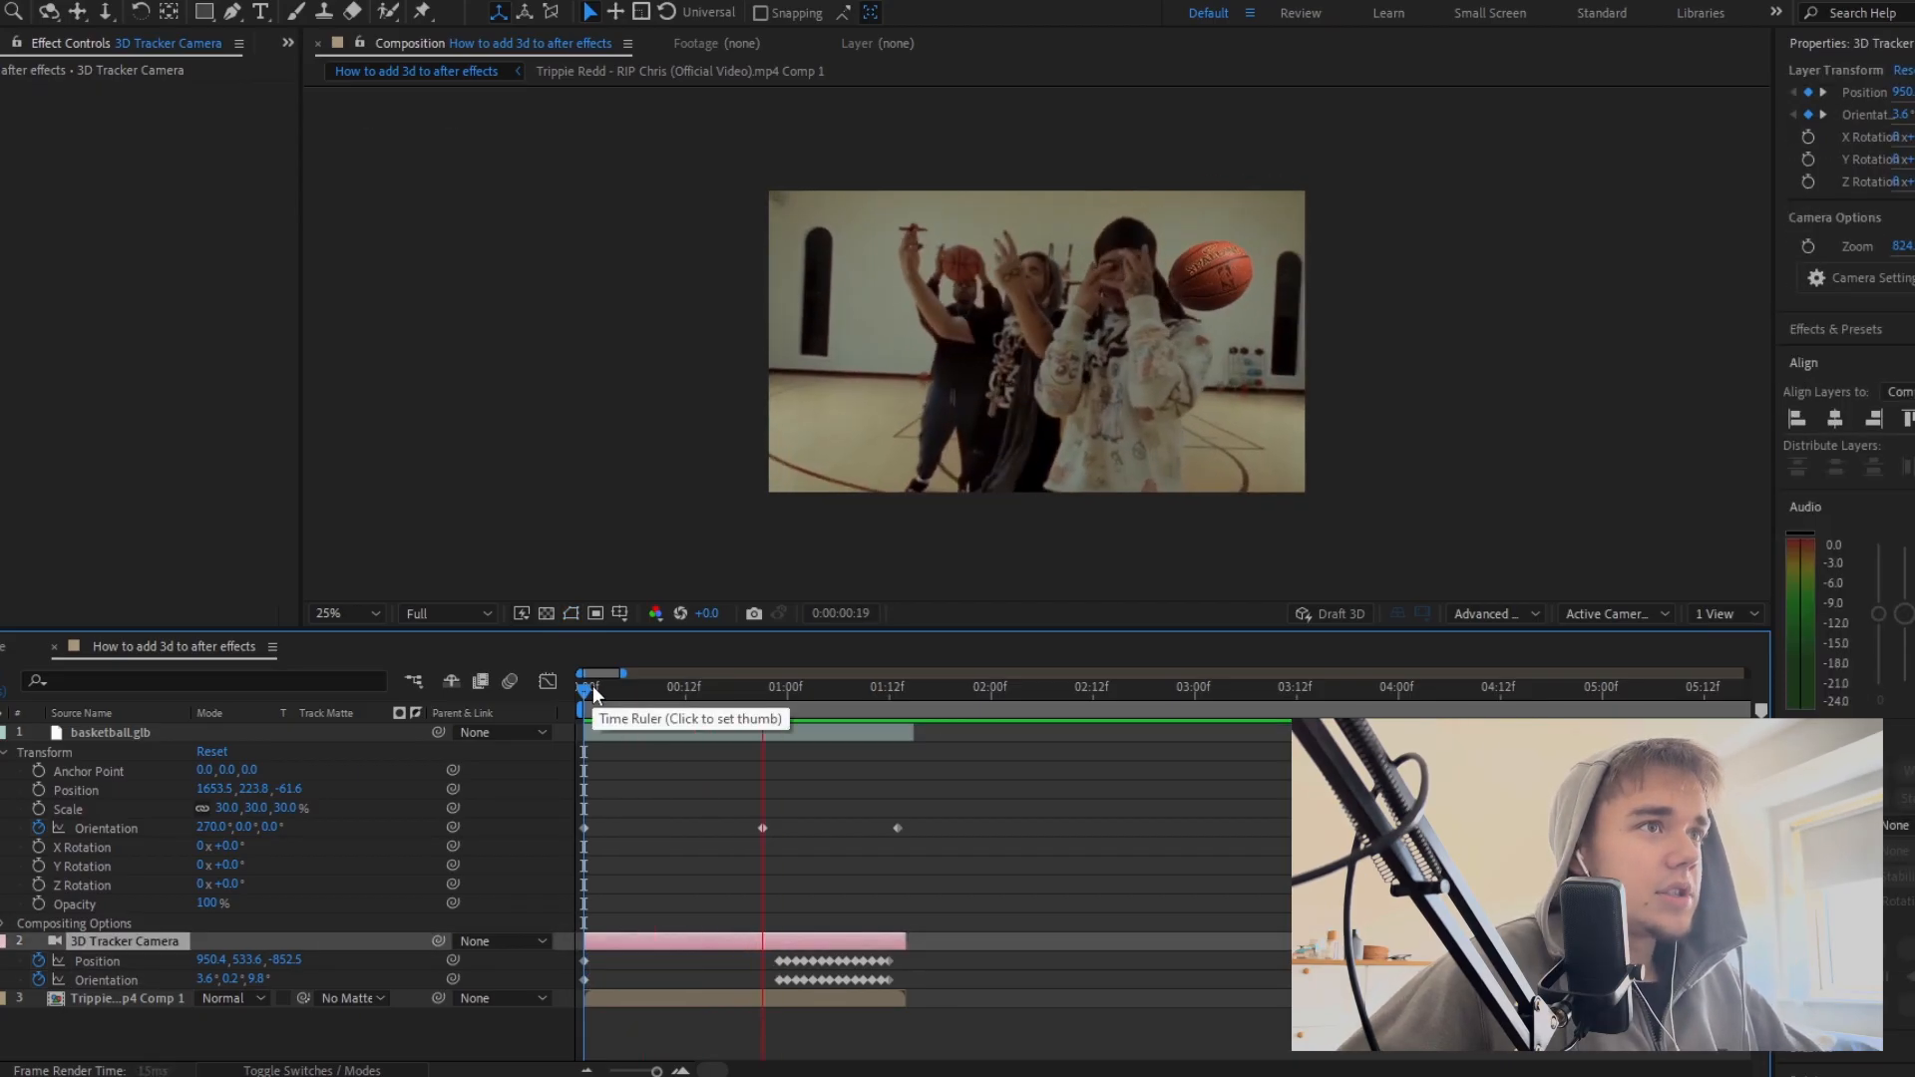
Step: Delete the remaining in-between Position and Orientation keyframes of the 3D Tracker Camera, keeping only the first and last
{"action": "left_click_drag", "start_coordinate": [855, 690], "coordinate": [894, 696]}
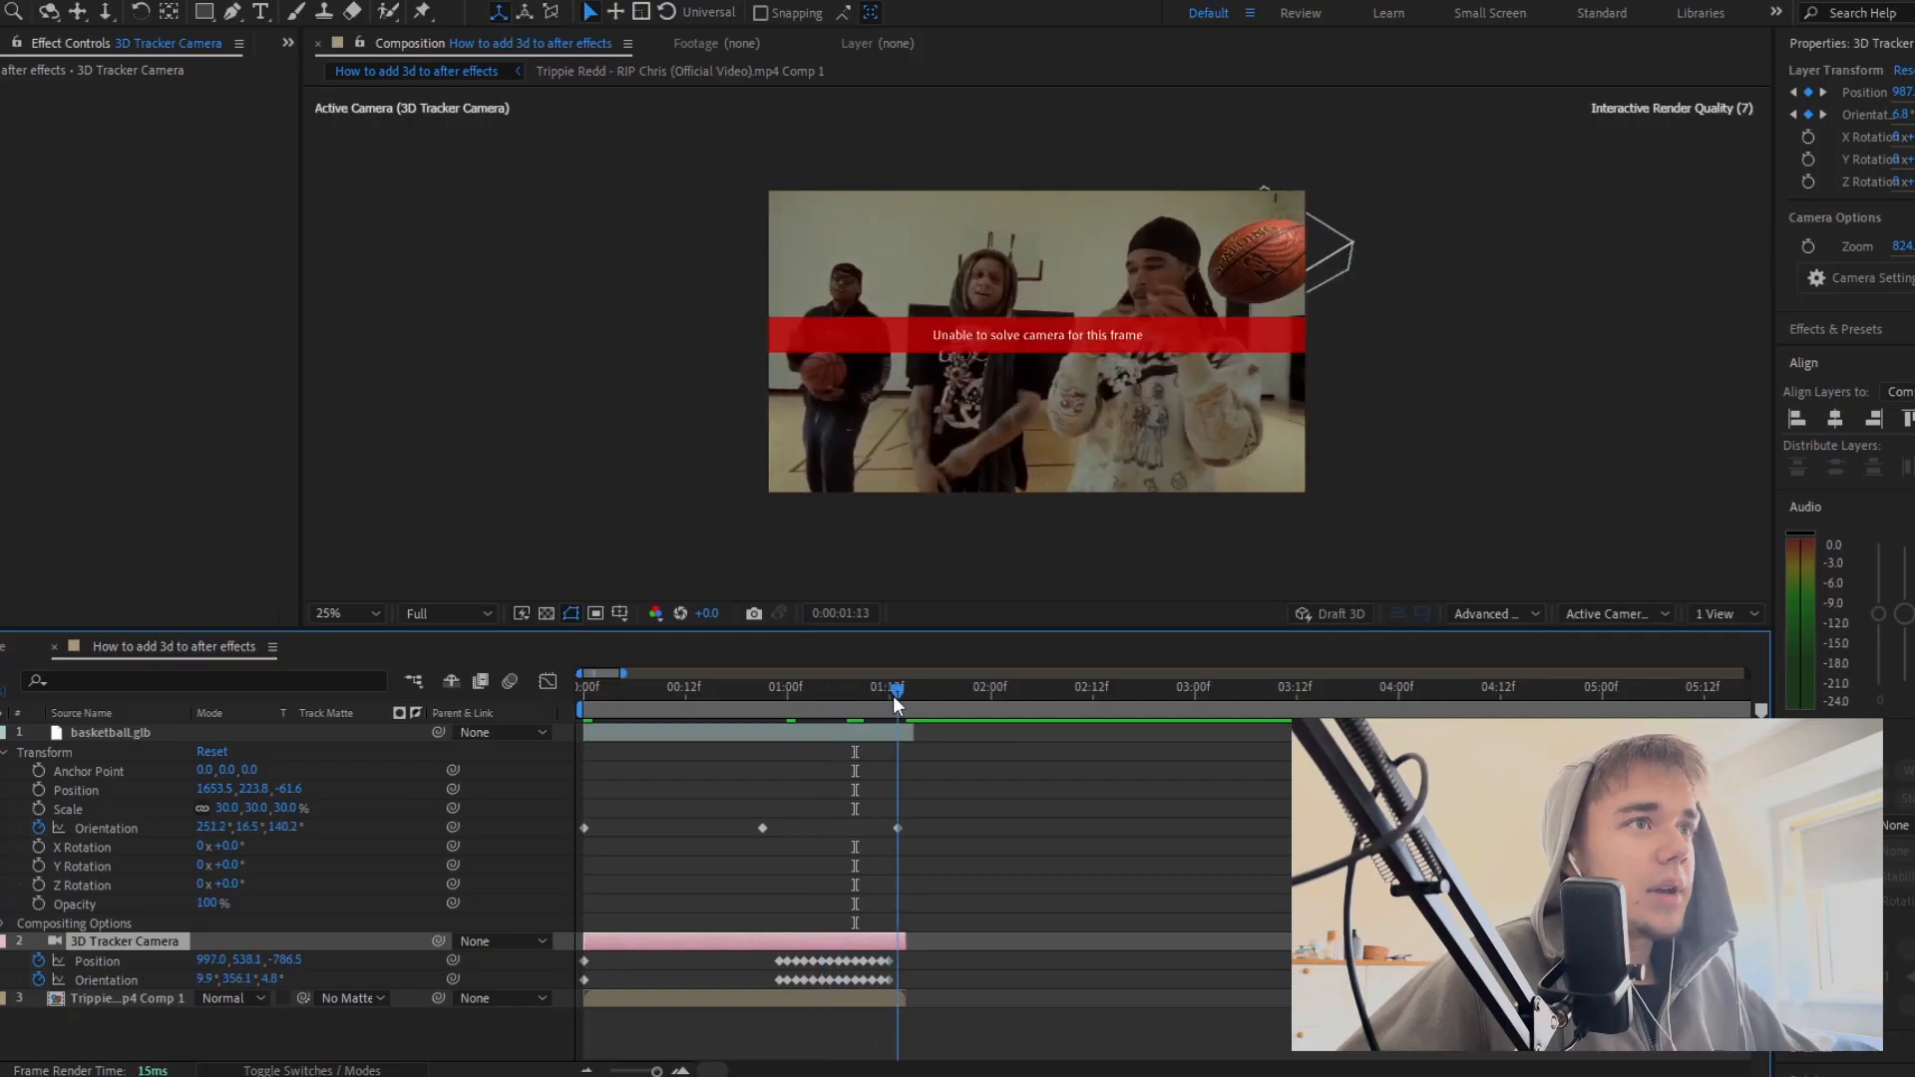
{"action": "left_click_drag", "start_coordinate": [768, 950], "coordinate": [882, 983]}
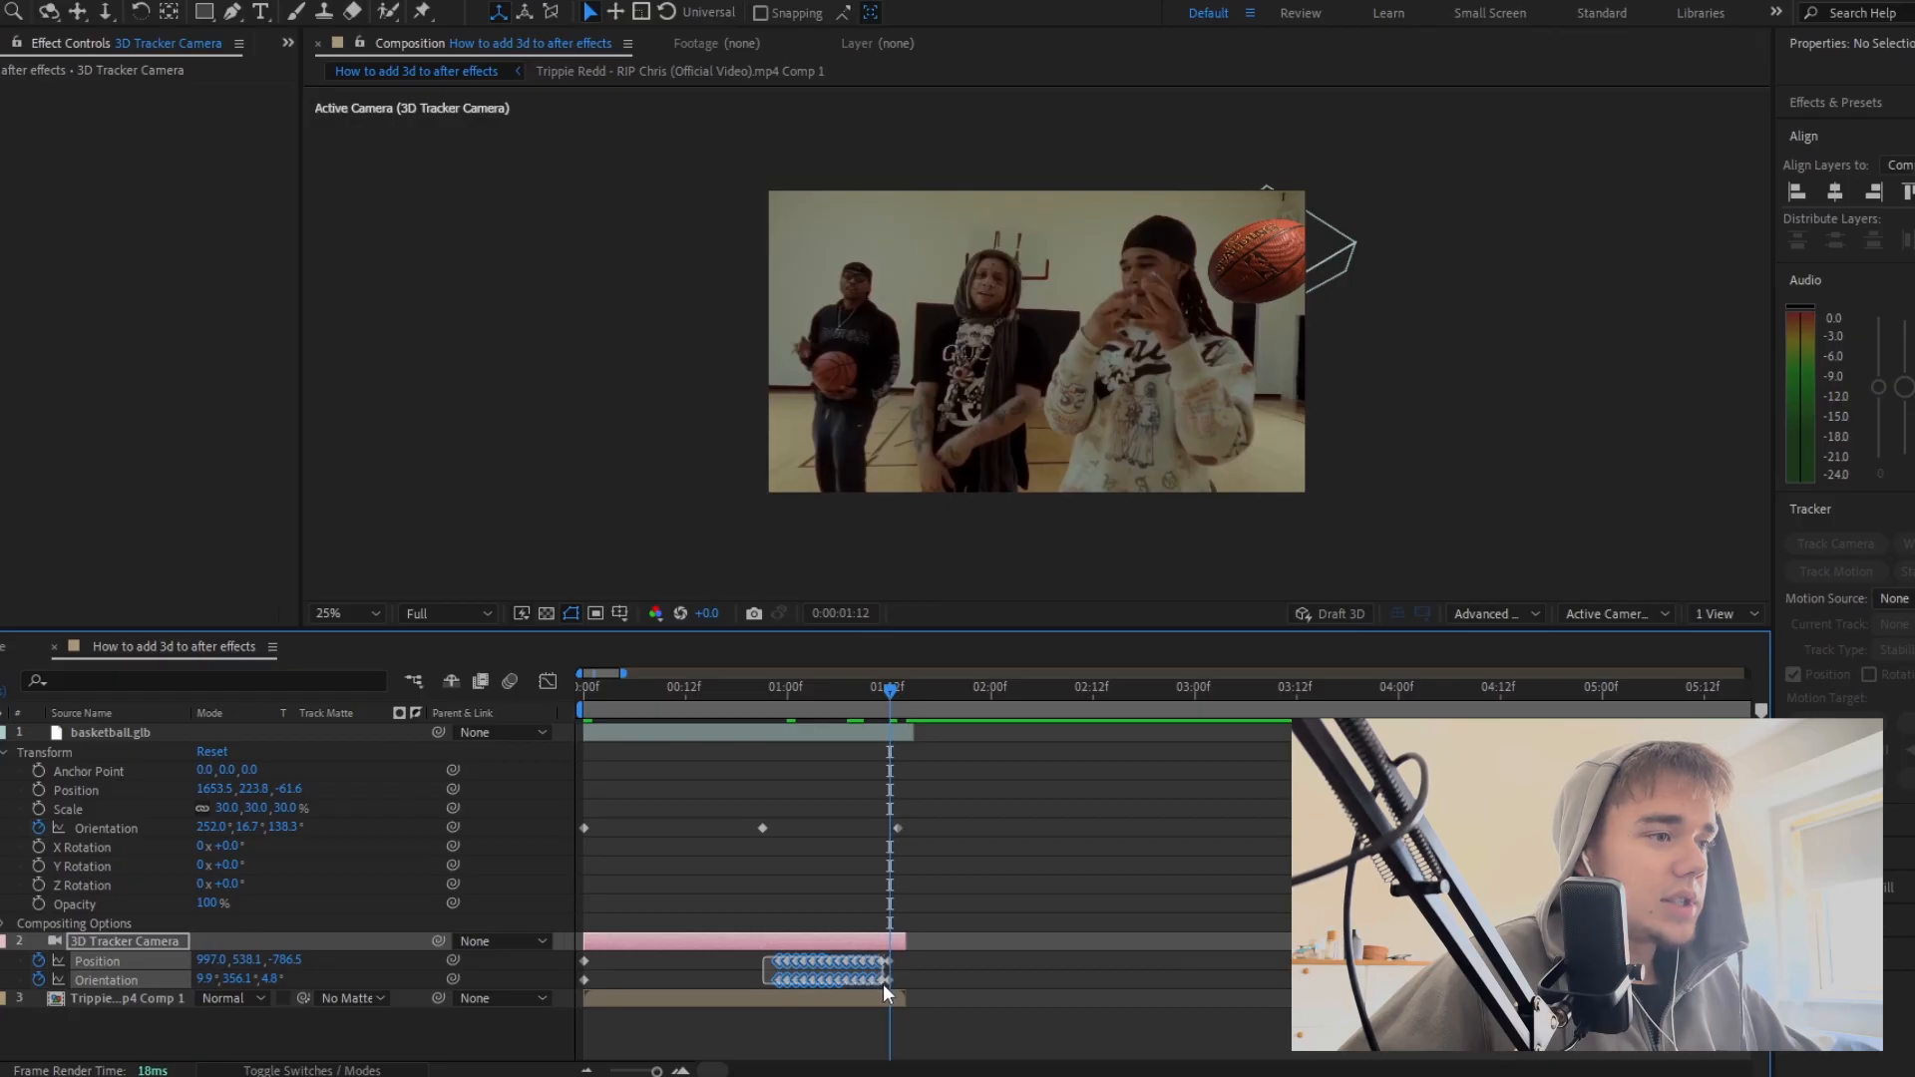
{"action": "key", "text": "Delete"}
Step: Keyframe the basketball's Position to travel from right to left between 0:00:00:00 and 0:00:01:13, raised to about 1072.1, 151.7, -109.7 at 0:00:00:19
{"action": "left_click_drag", "start_coordinate": [892, 688], "coordinate": [585, 722]}
{"action": "left_click", "coordinate": [610, 730]}
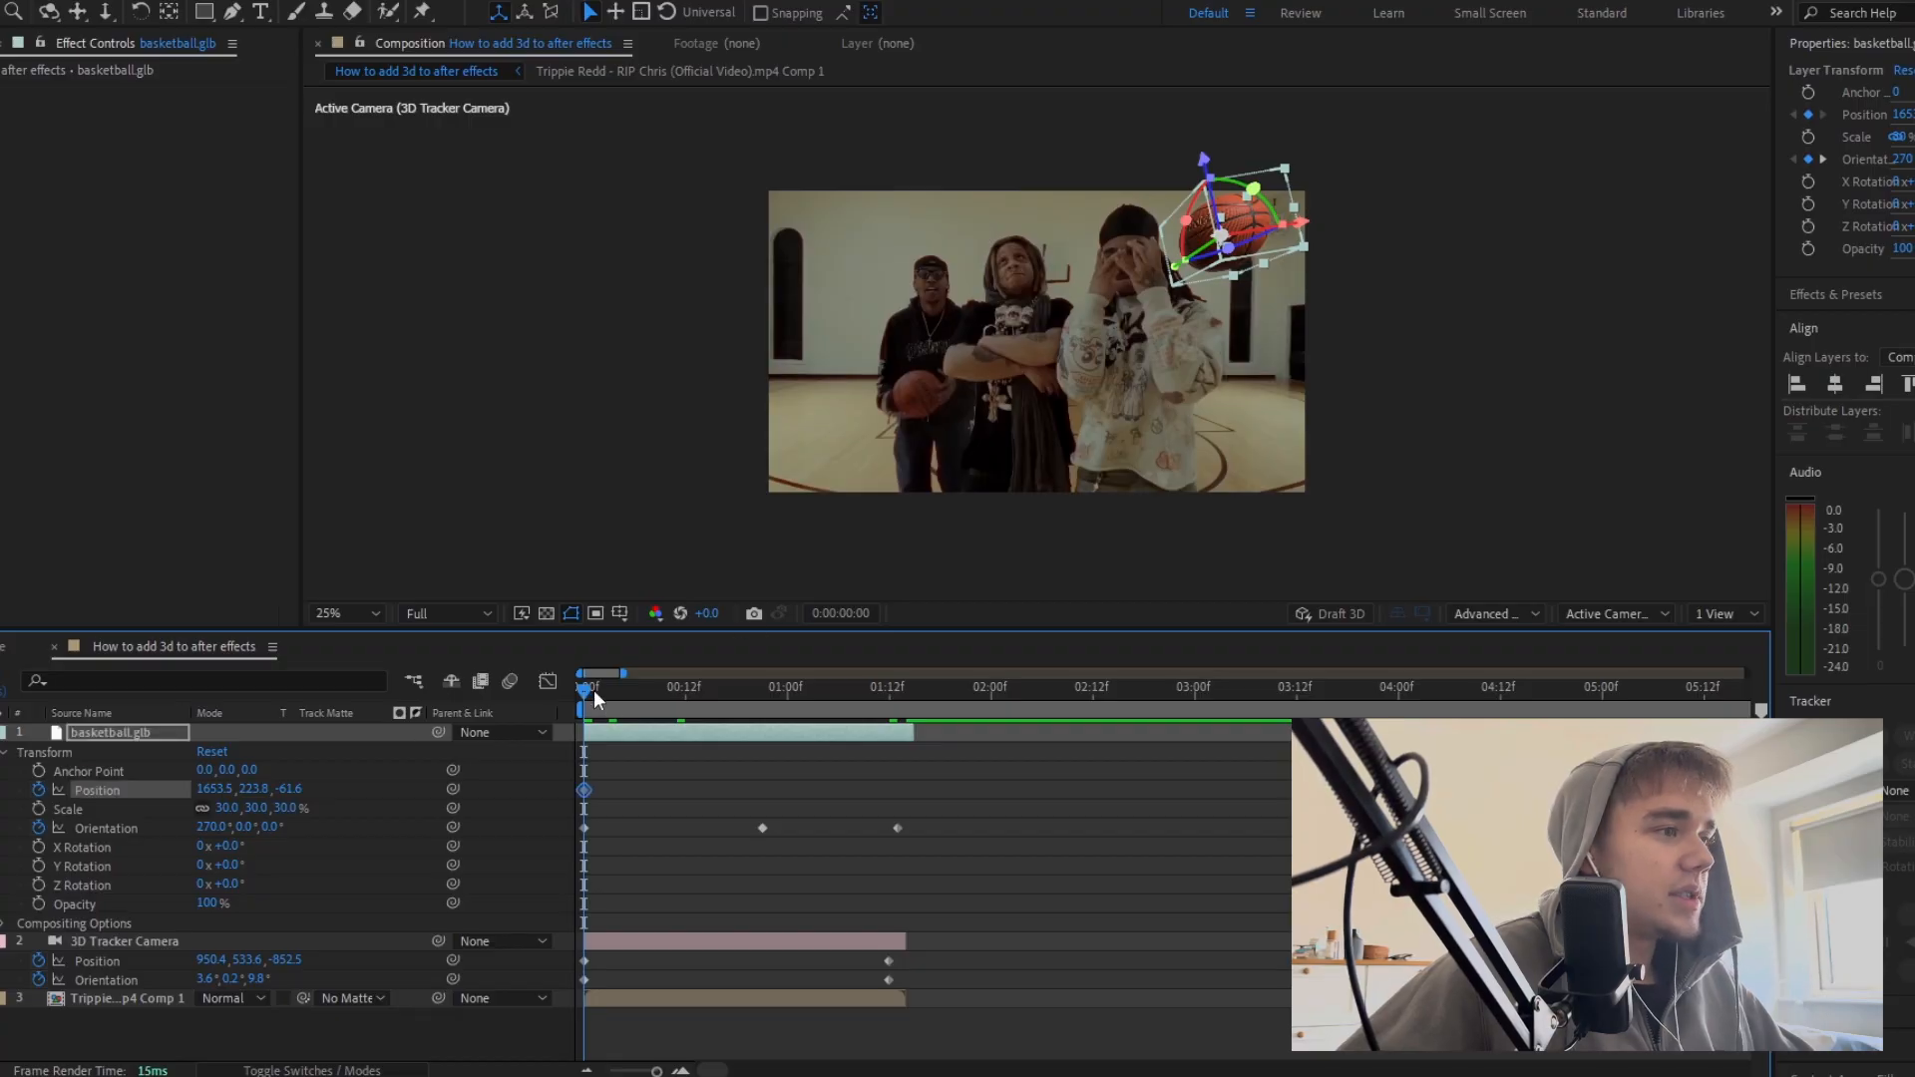
{"action": "left_click_drag", "start_coordinate": [594, 691], "coordinate": [897, 691]}
{"action": "left_click_drag", "start_coordinate": [1236, 281], "coordinate": [876, 321]}
{"action": "left_click_drag", "start_coordinate": [907, 700], "coordinate": [746, 712]}
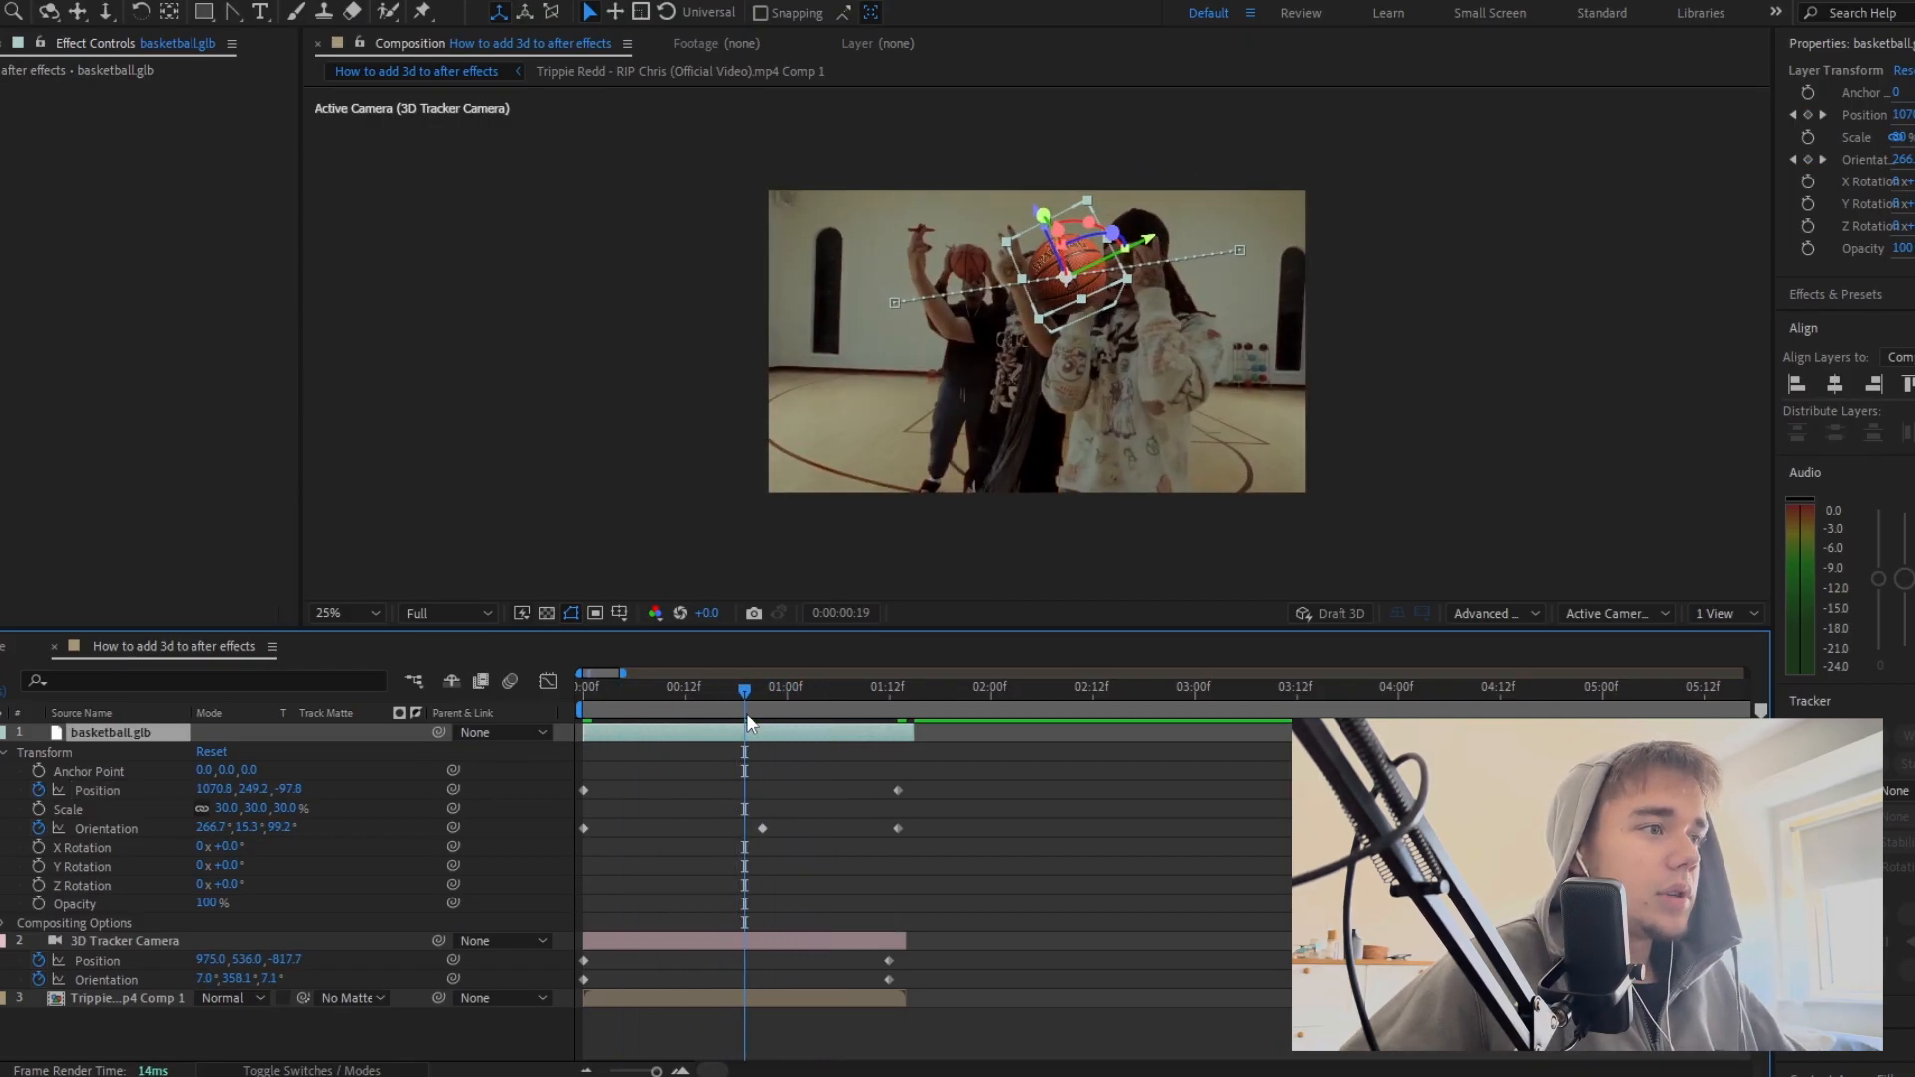
{"action": "left_click_drag", "start_coordinate": [1067, 295], "coordinate": [1065, 251]}
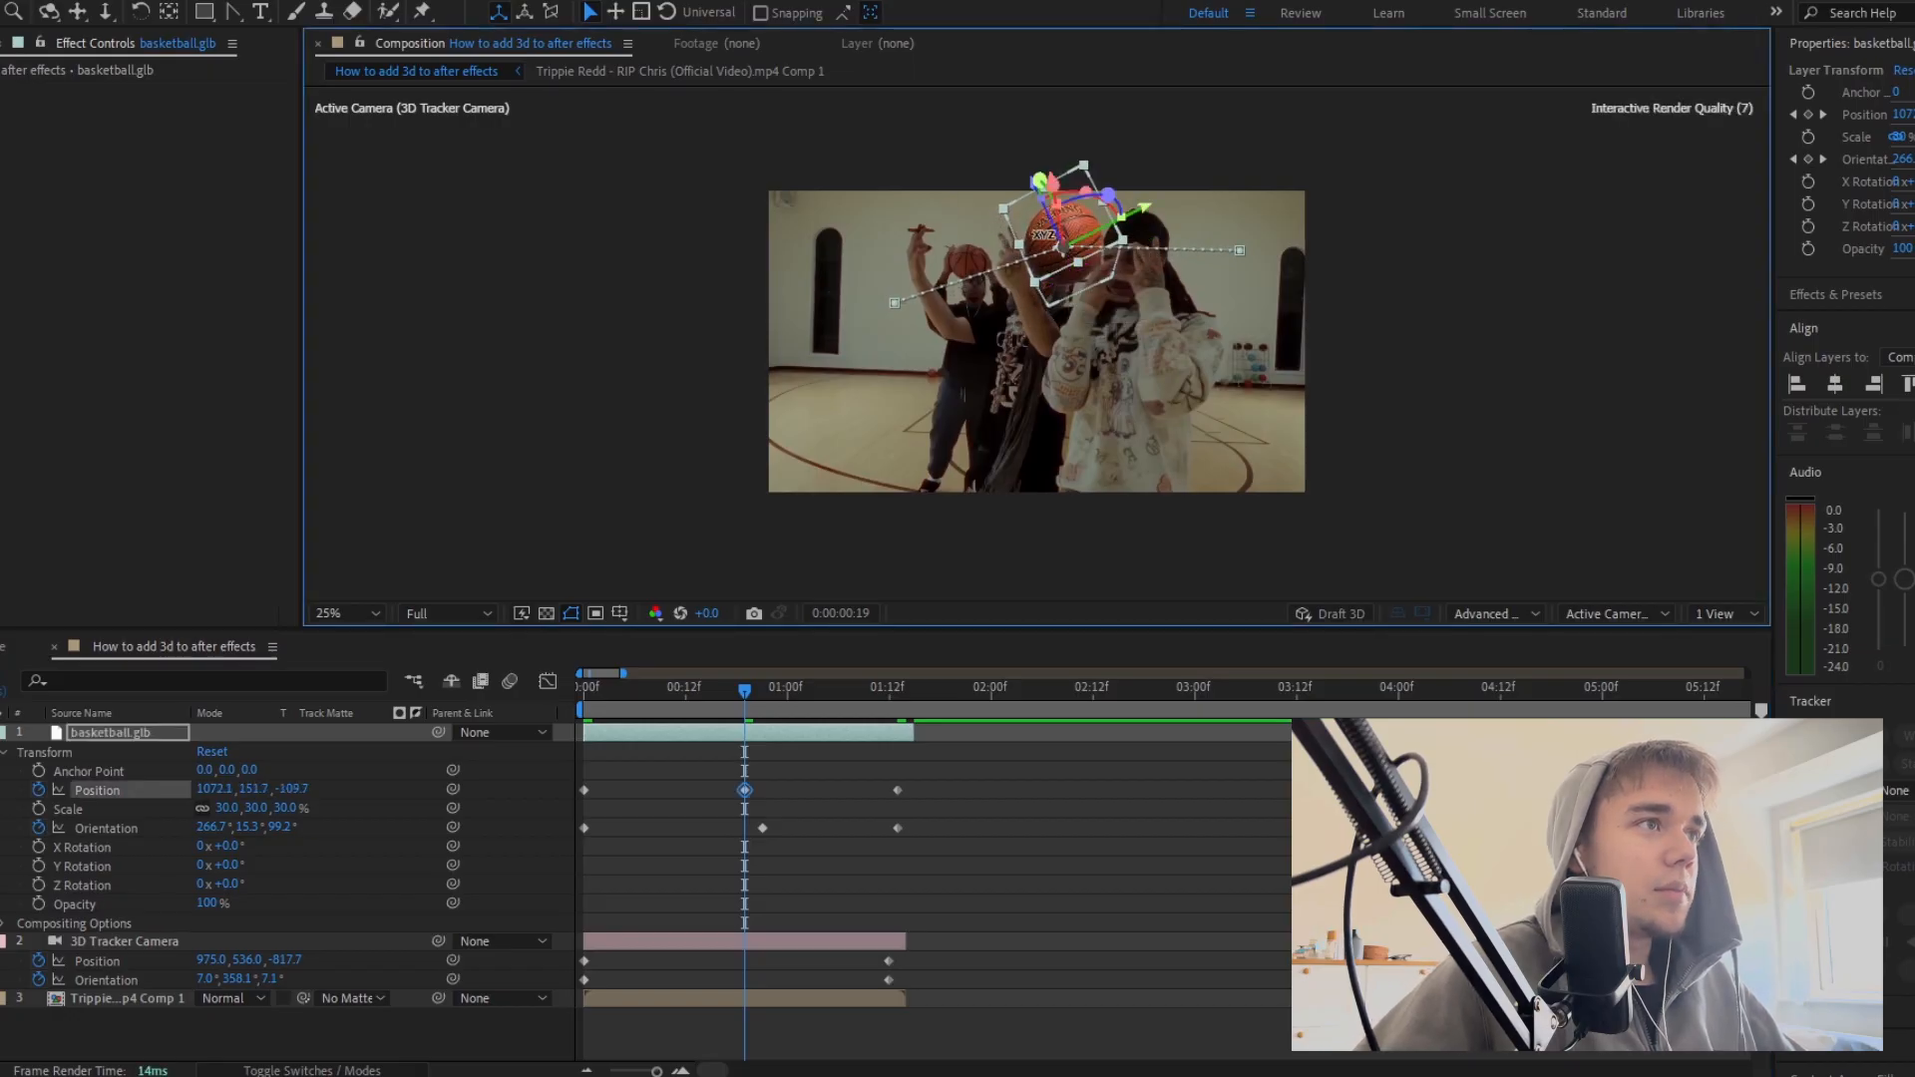
Step: Smooth the middle point of the basketball's motion path with the Convert Vertex tool and extend its left handle outward to widen the arc
{"action": "left_click", "coordinate": [239, 16]}
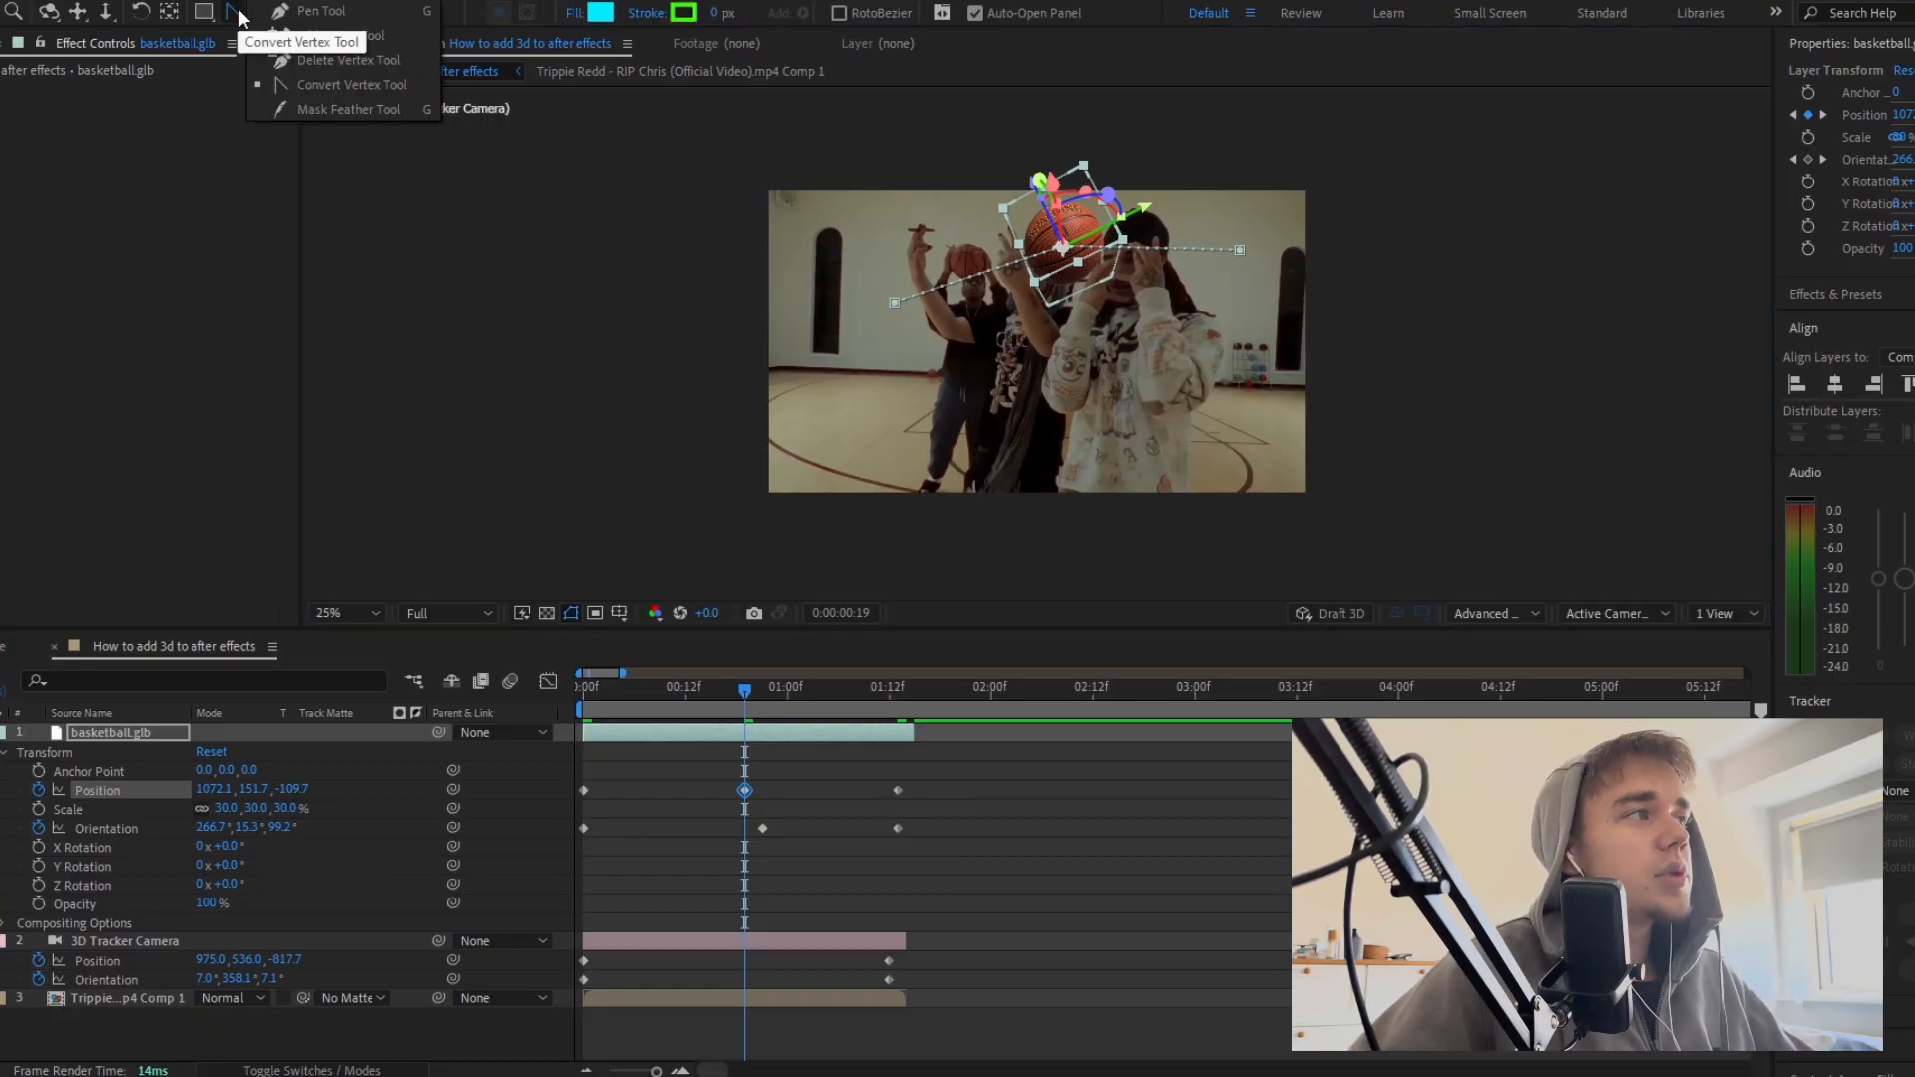
{"action": "left_click", "coordinate": [373, 88]}
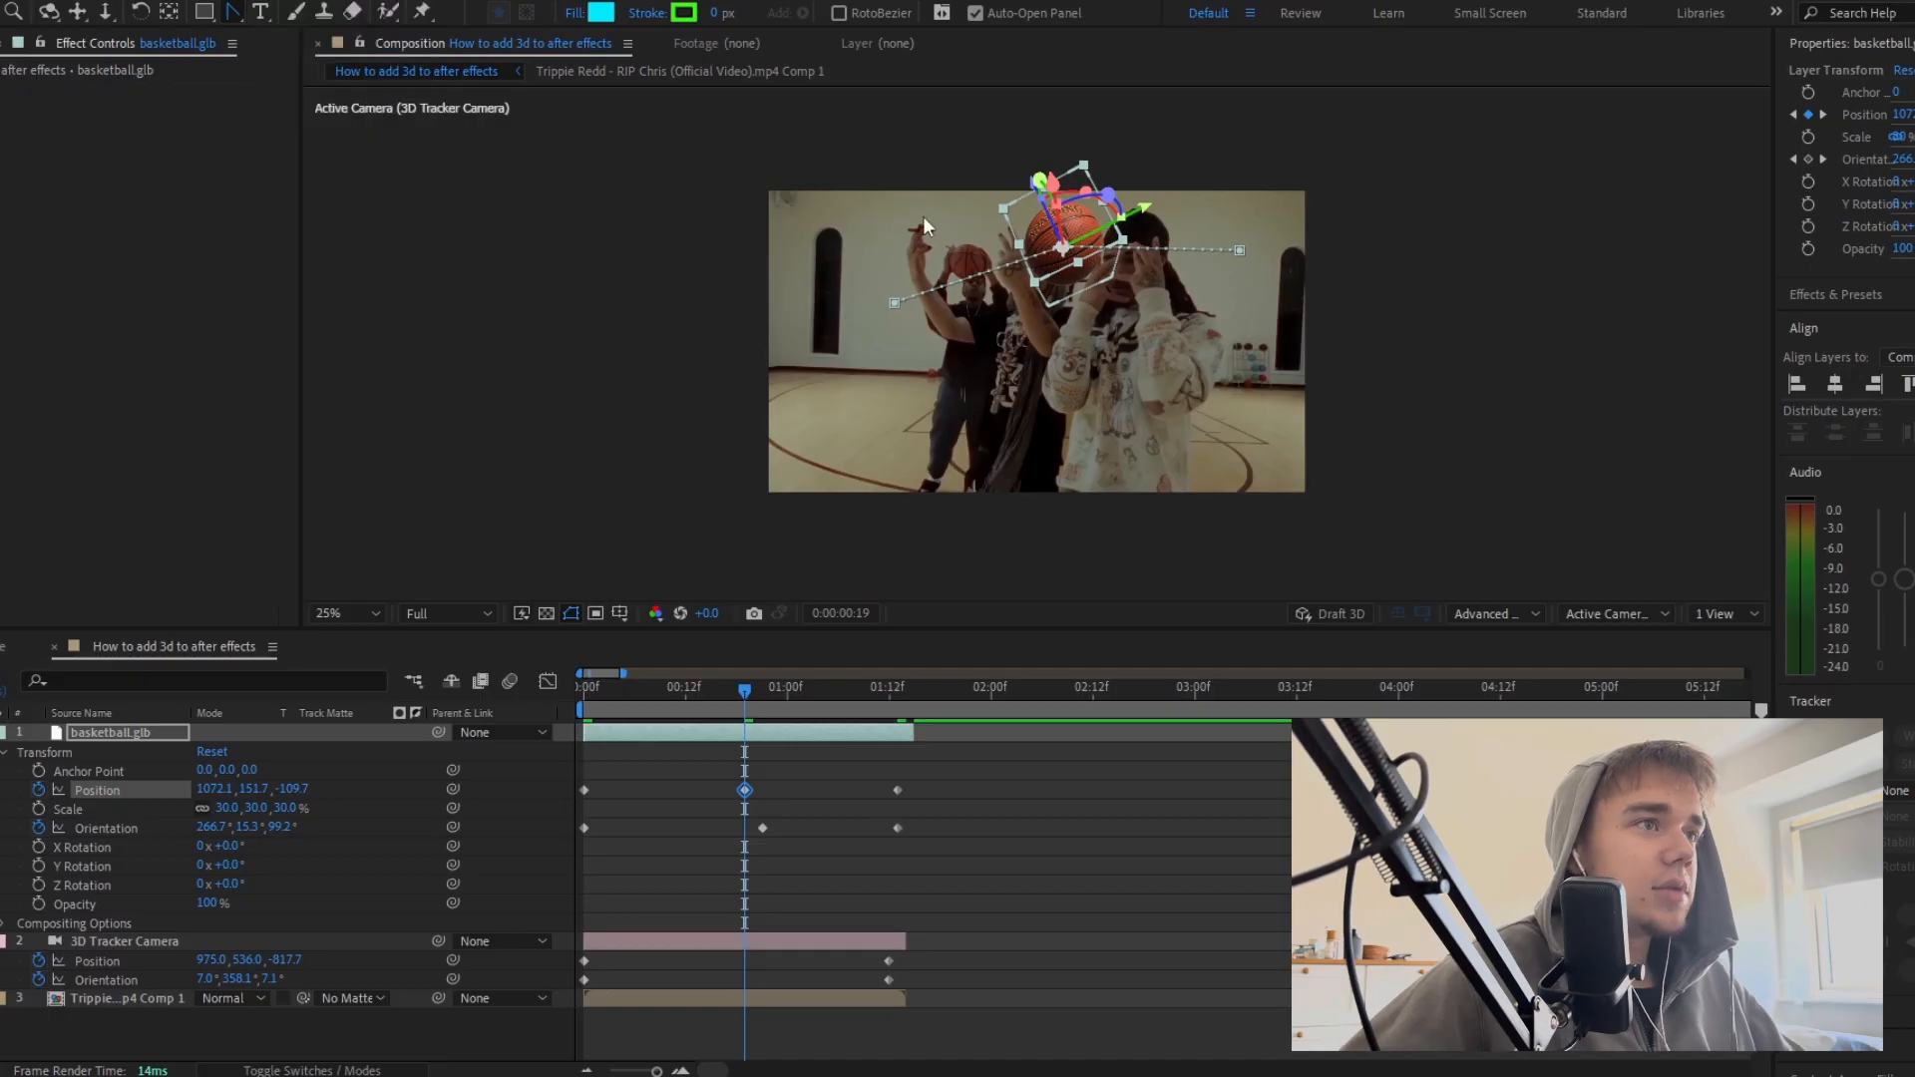
{"action": "left_click", "coordinate": [1067, 256]}
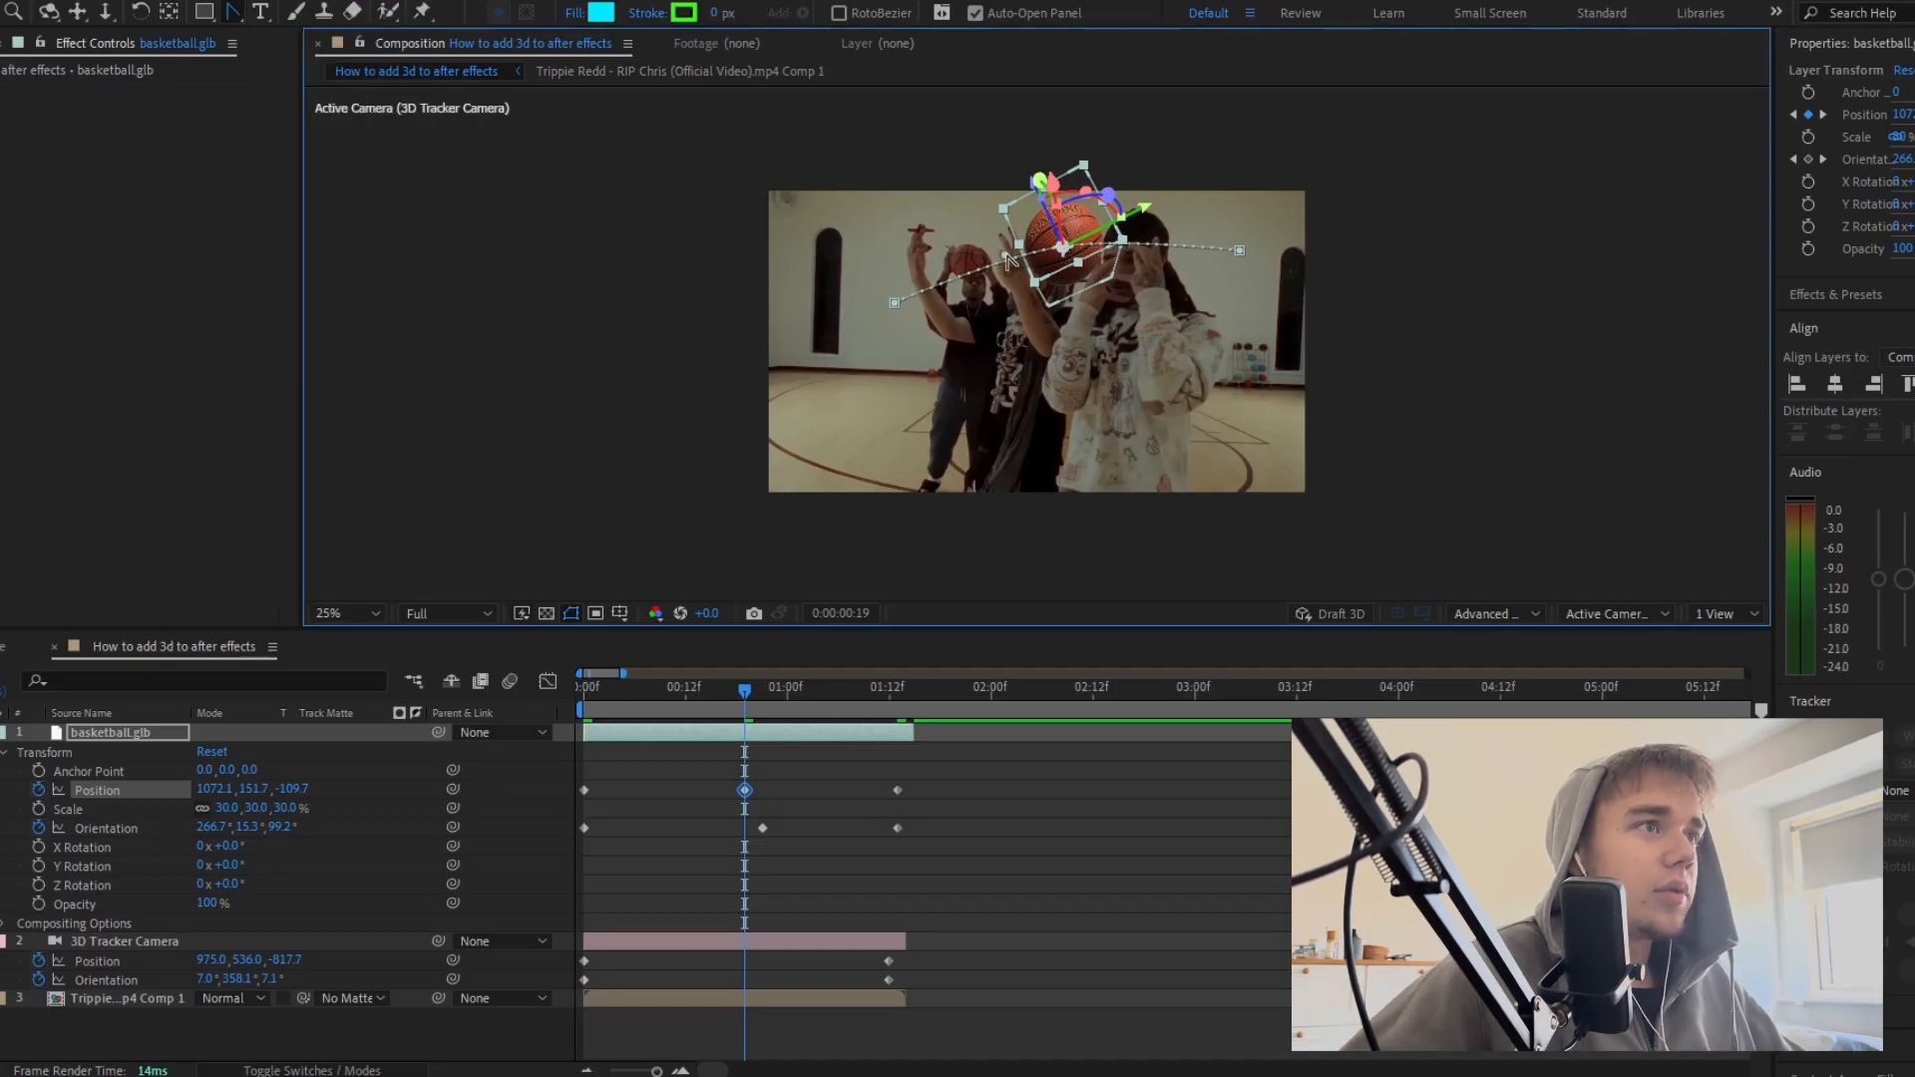
{"action": "key", "text": "v"}
{"action": "scroll", "coordinate": [1044, 170], "scroll_direction": "up", "scroll_amount": 3}
{"action": "left_click_drag", "start_coordinate": [1044, 199], "coordinate": [963, 391]}
{"action": "left_click", "coordinate": [0, 12]}
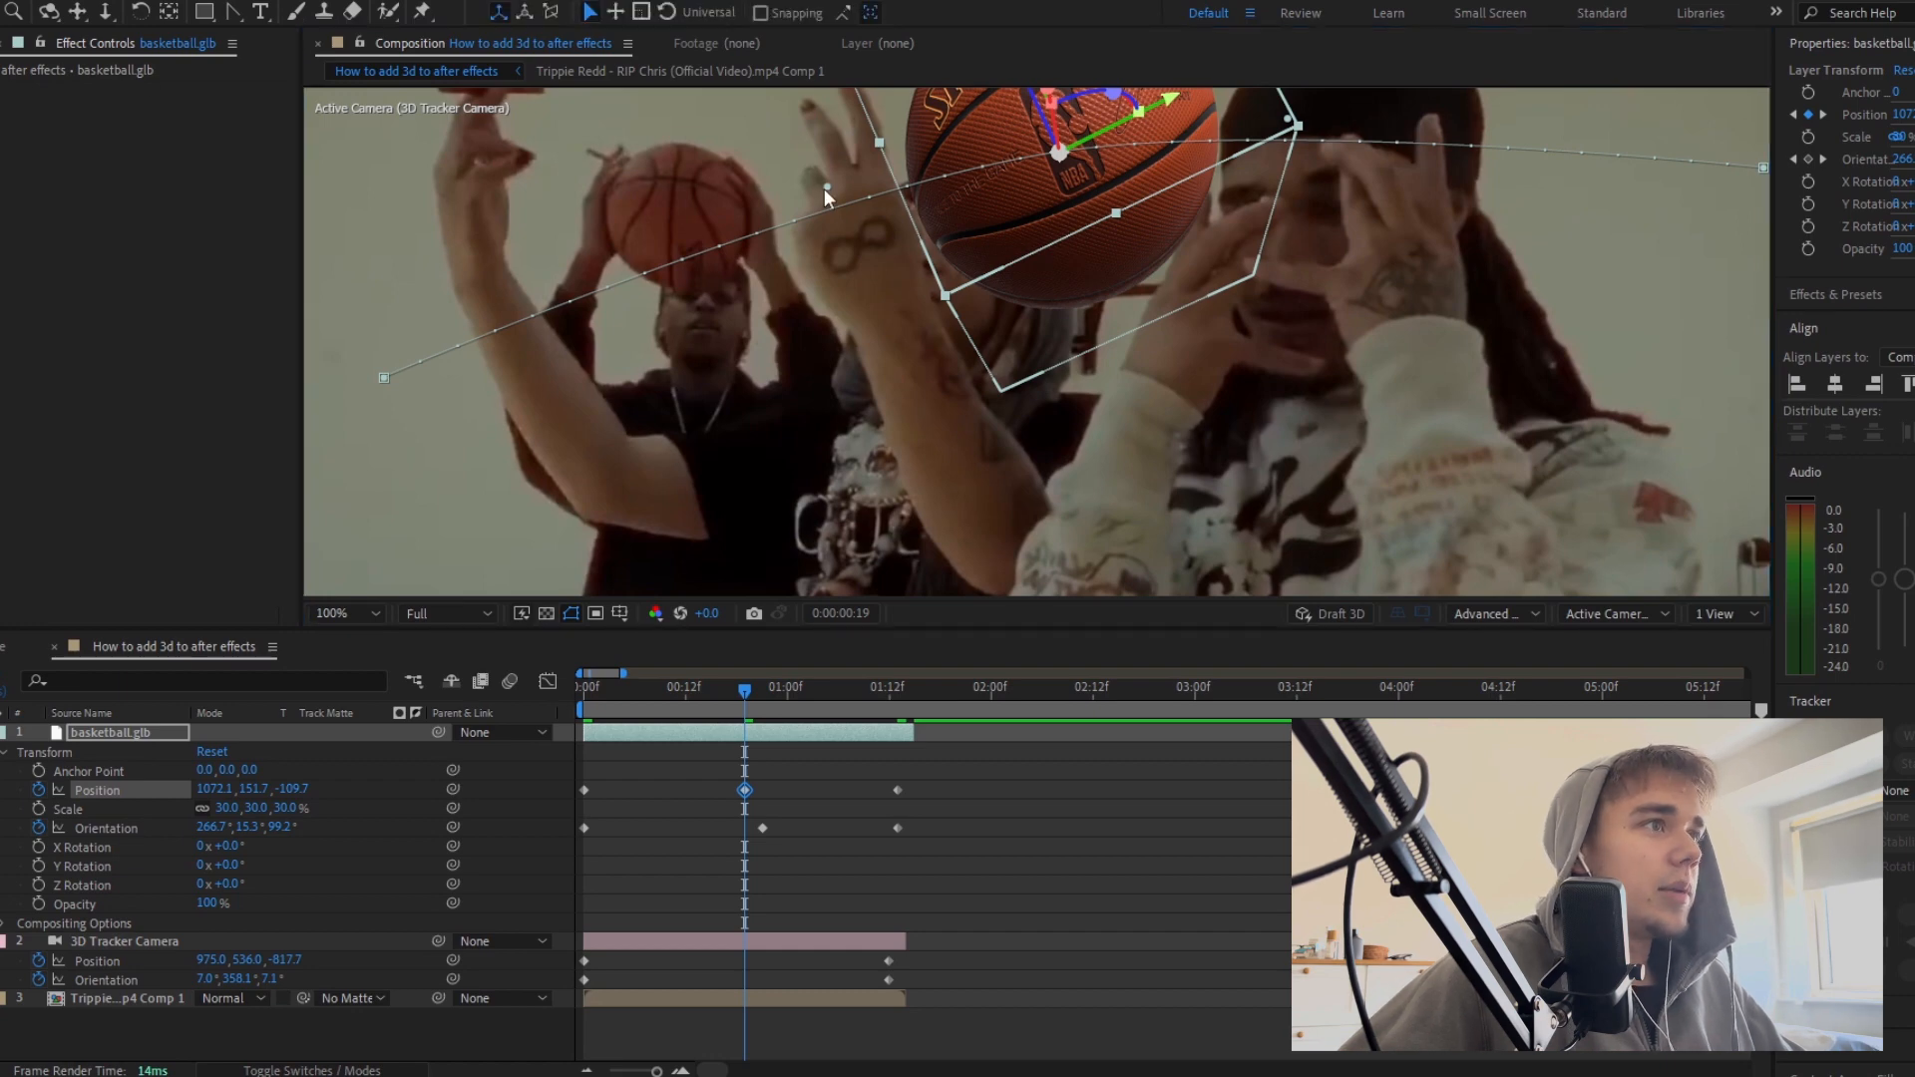
{"action": "left_click_drag", "start_coordinate": [824, 188], "coordinate": [682, 191]}
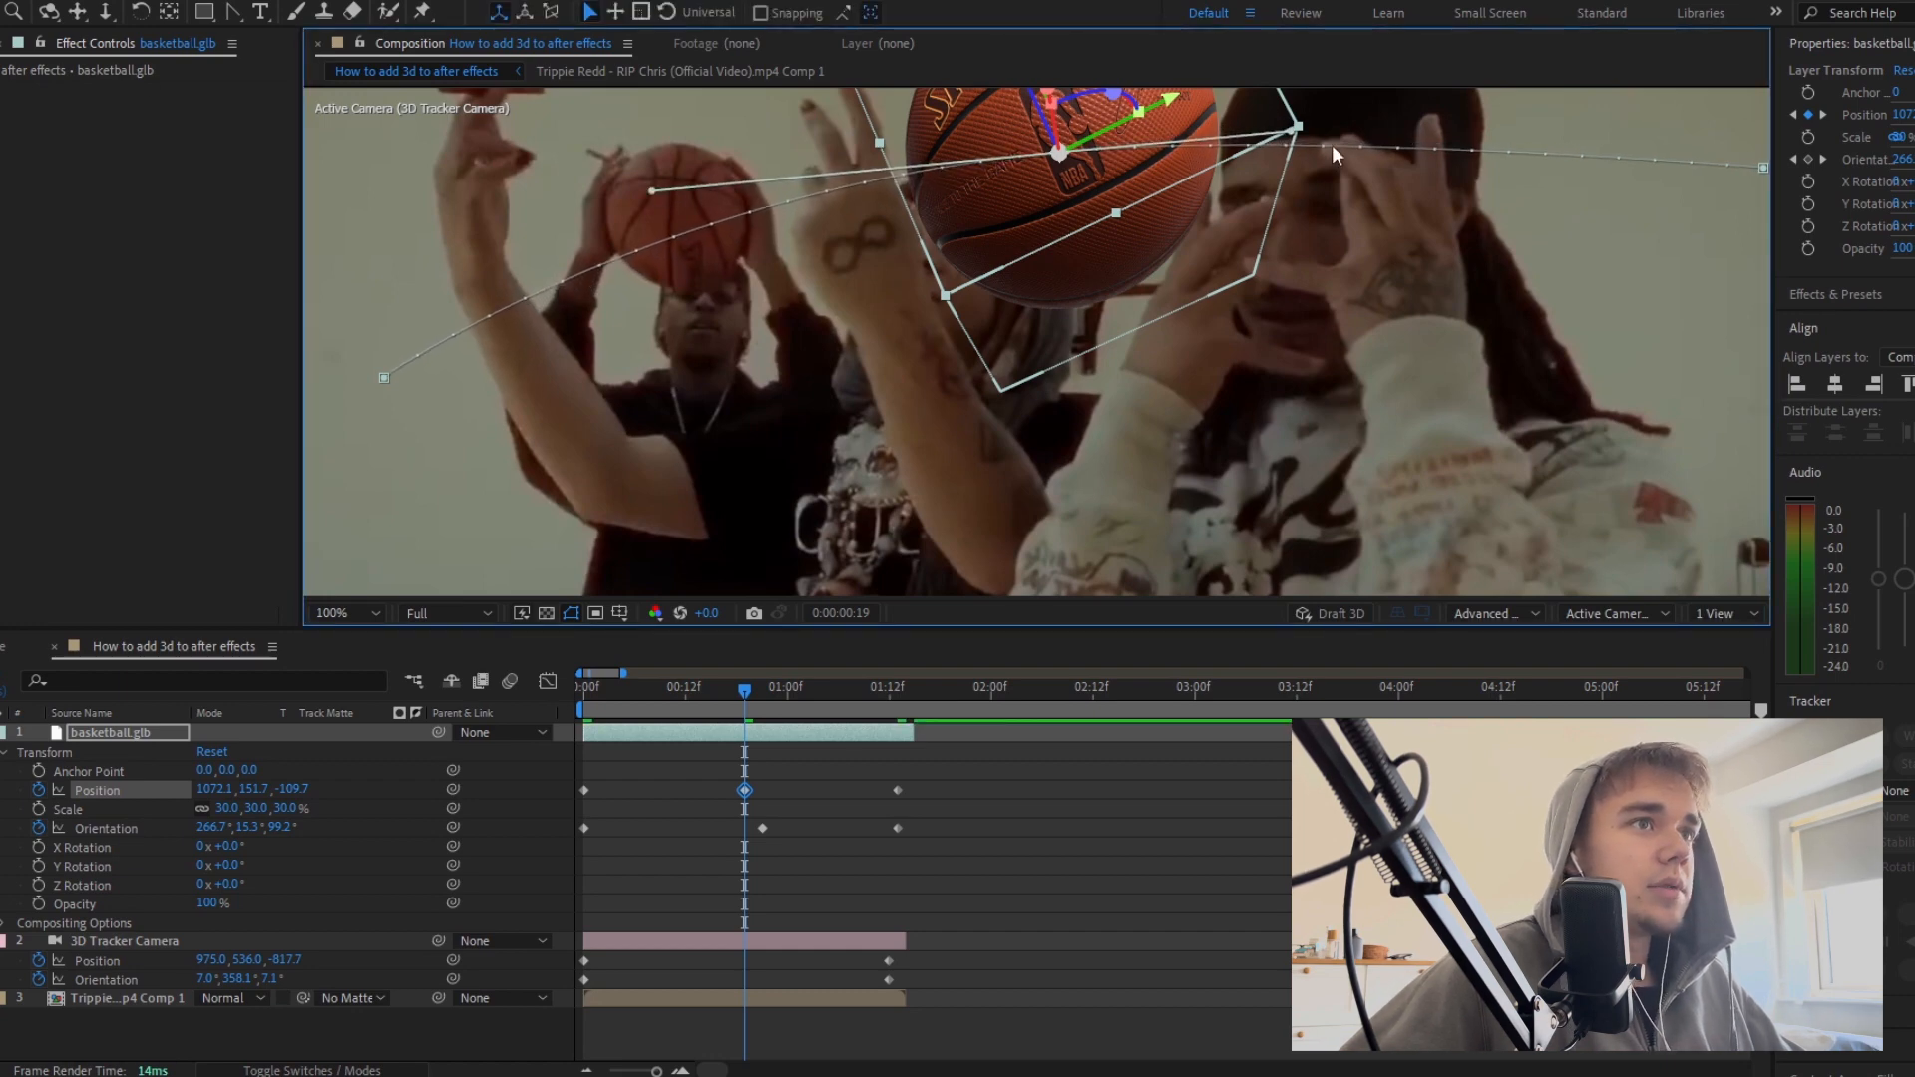
Step: Extend the middle motion path point's right handle outward and move the basketball's Position at 0:00:01:13 to about 367.7, 323.1, -134.0
{"action": "left_click_drag", "start_coordinate": [1298, 126], "coordinate": [1496, 110]}
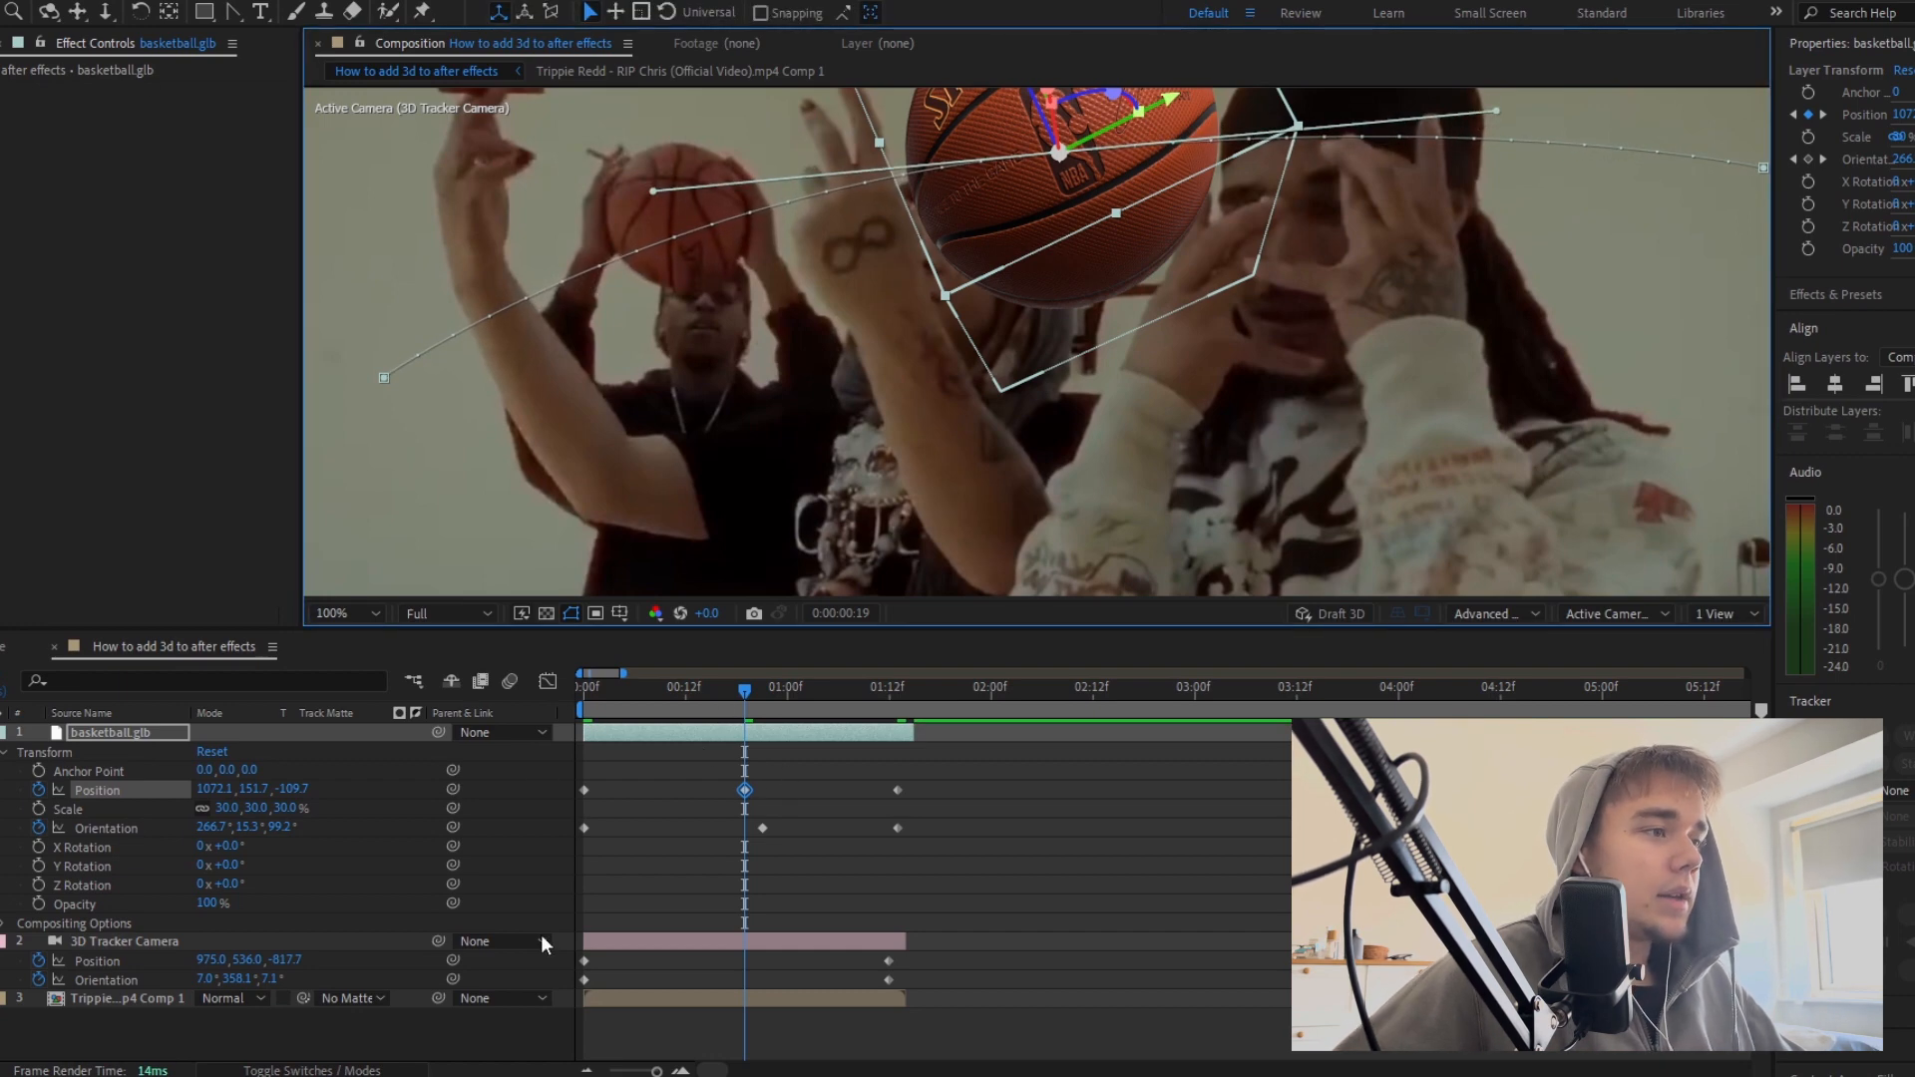
{"action": "left_click_drag", "start_coordinate": [659, 1072], "coordinate": [653, 1072]}
{"action": "scroll", "coordinate": [1036, 339], "scroll_direction": "down", "scroll_amount": 2}
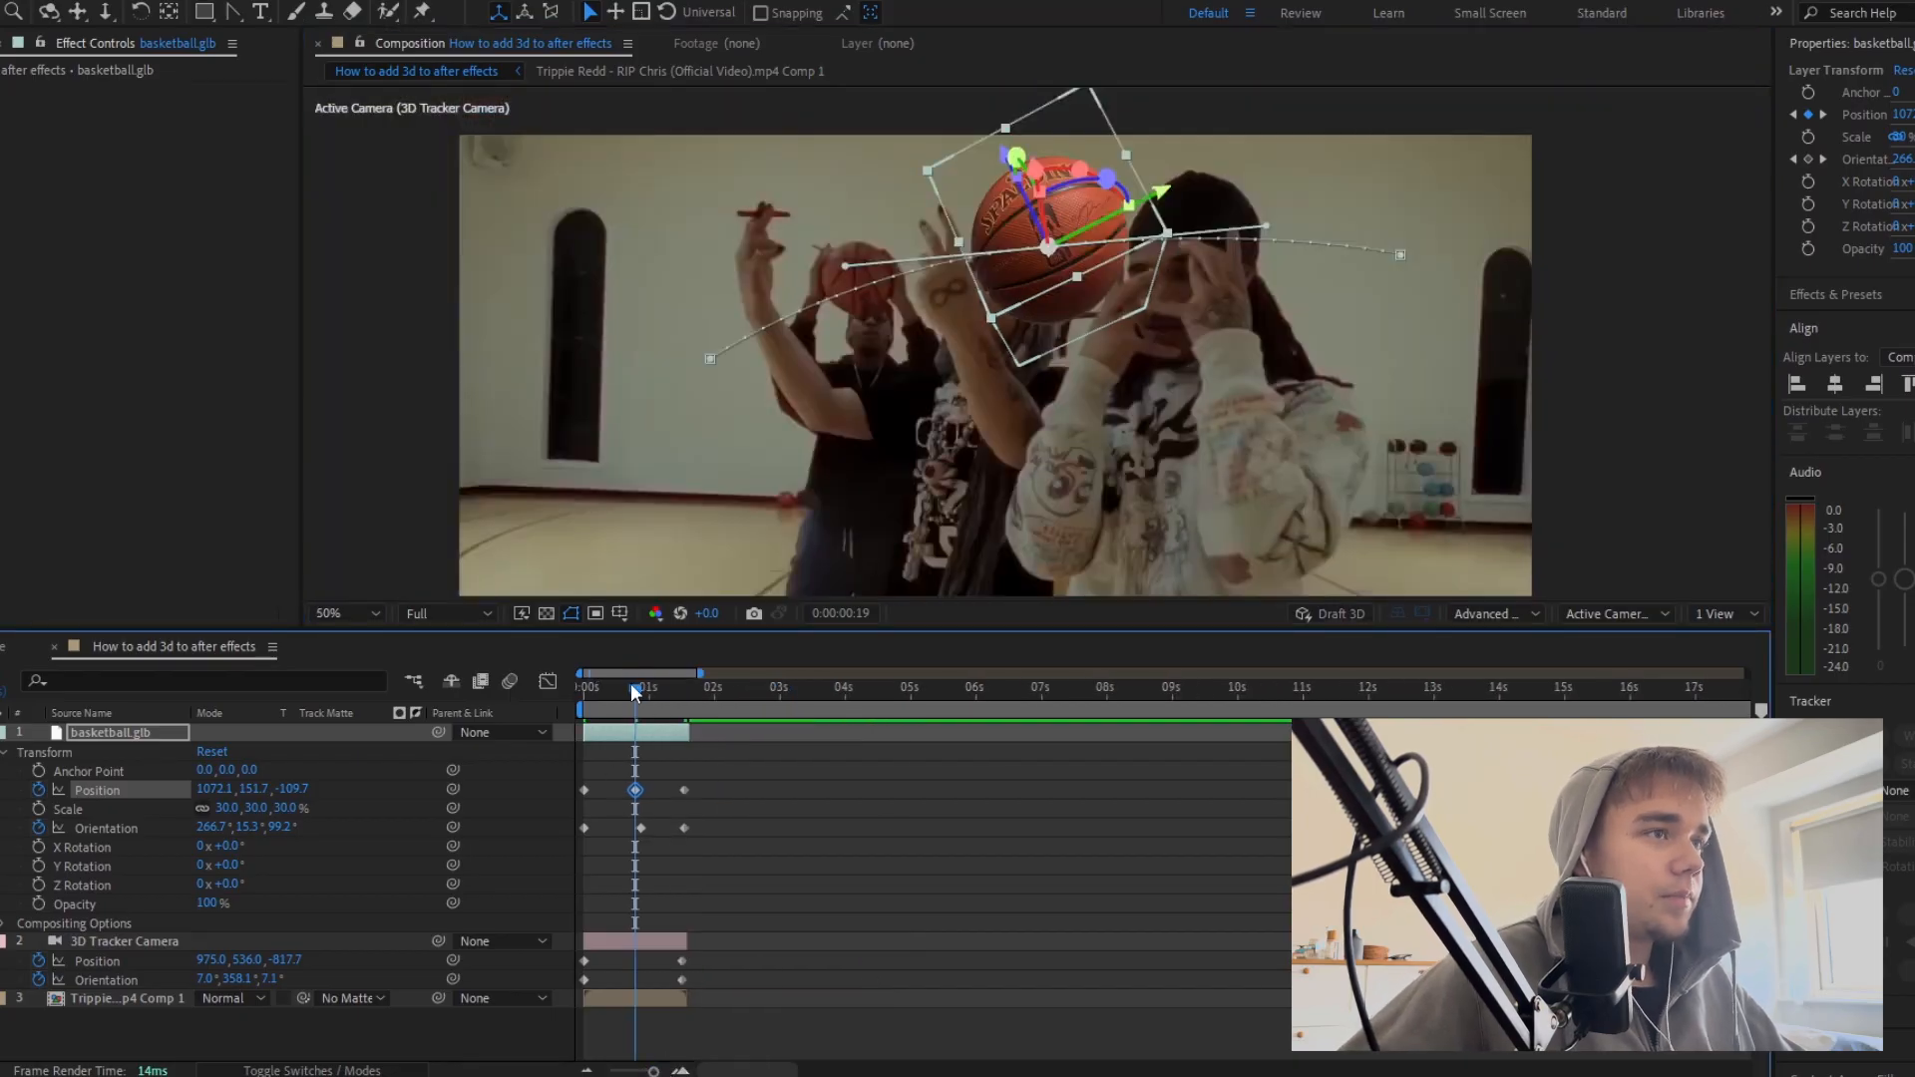
{"action": "left_click_drag", "start_coordinate": [635, 690], "coordinate": [679, 704]}
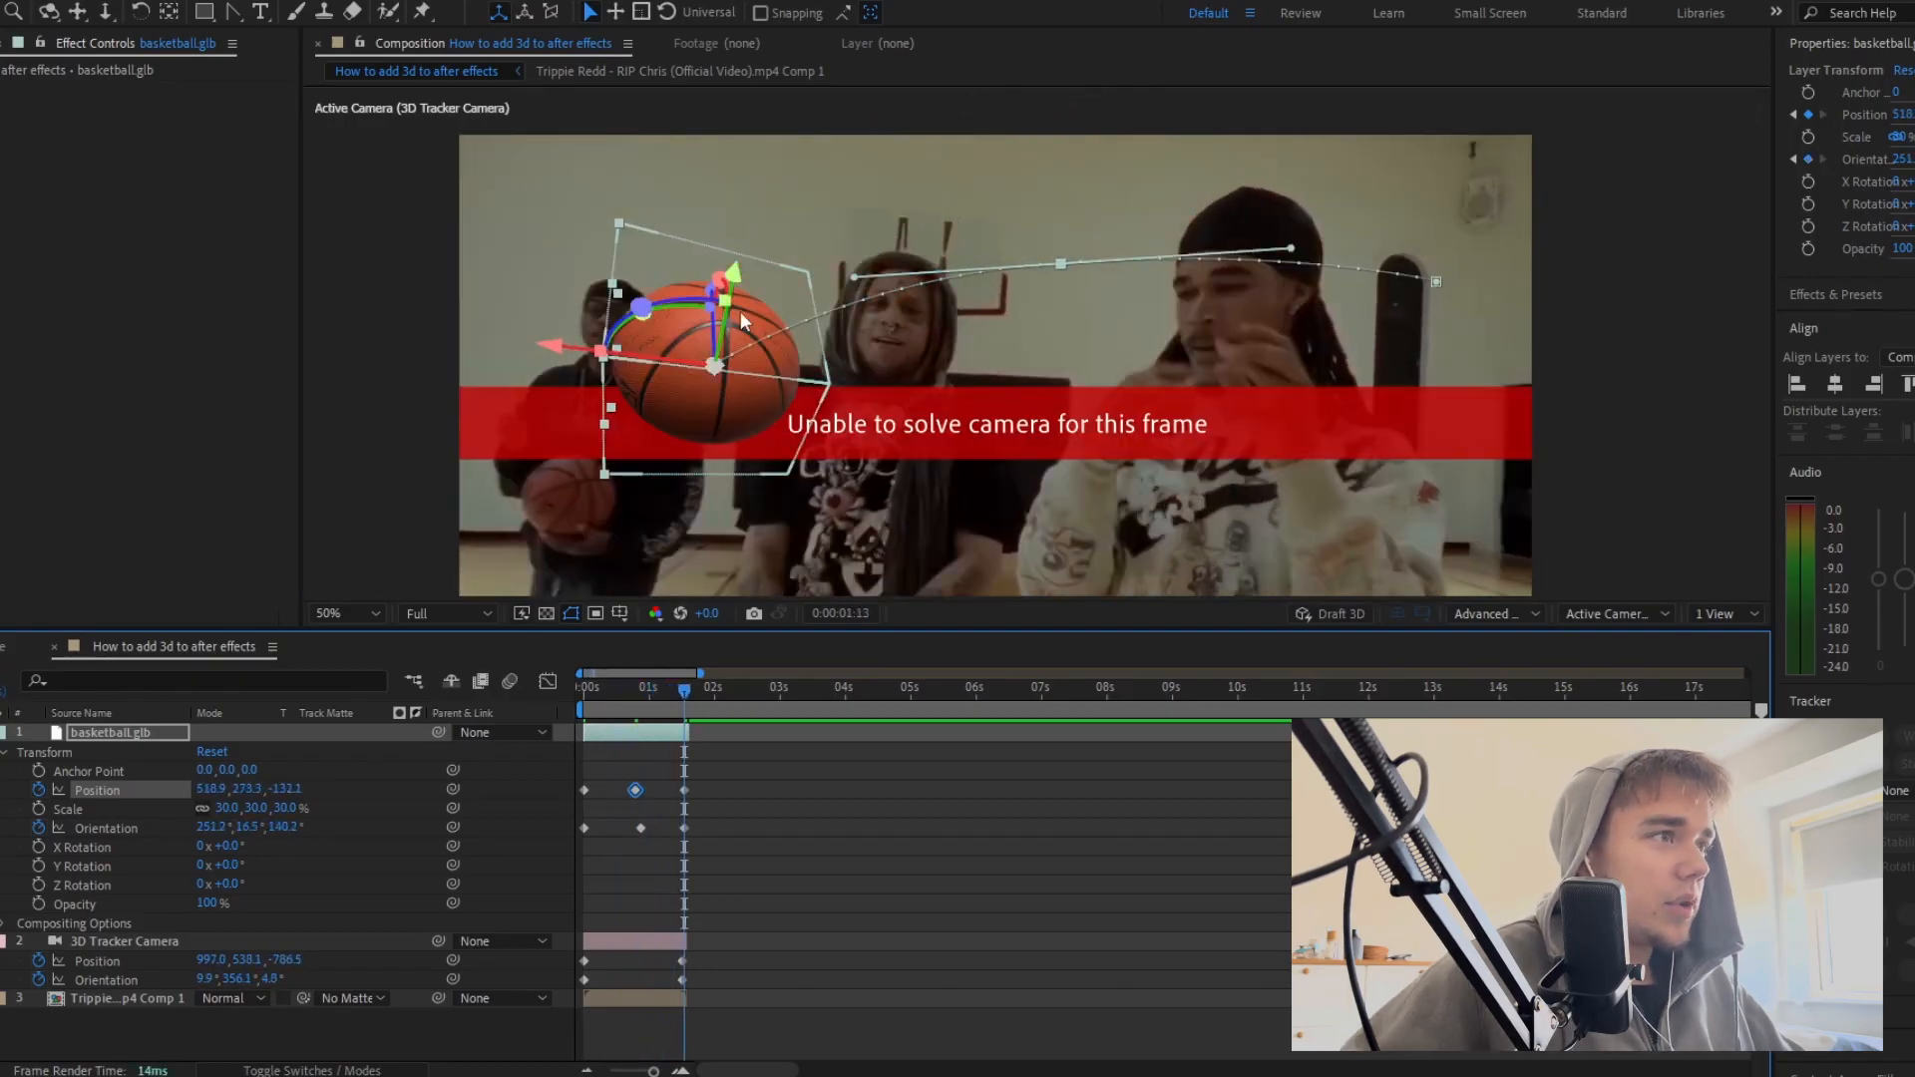
{"action": "left_click_drag", "start_coordinate": [710, 371], "coordinate": [620, 404]}
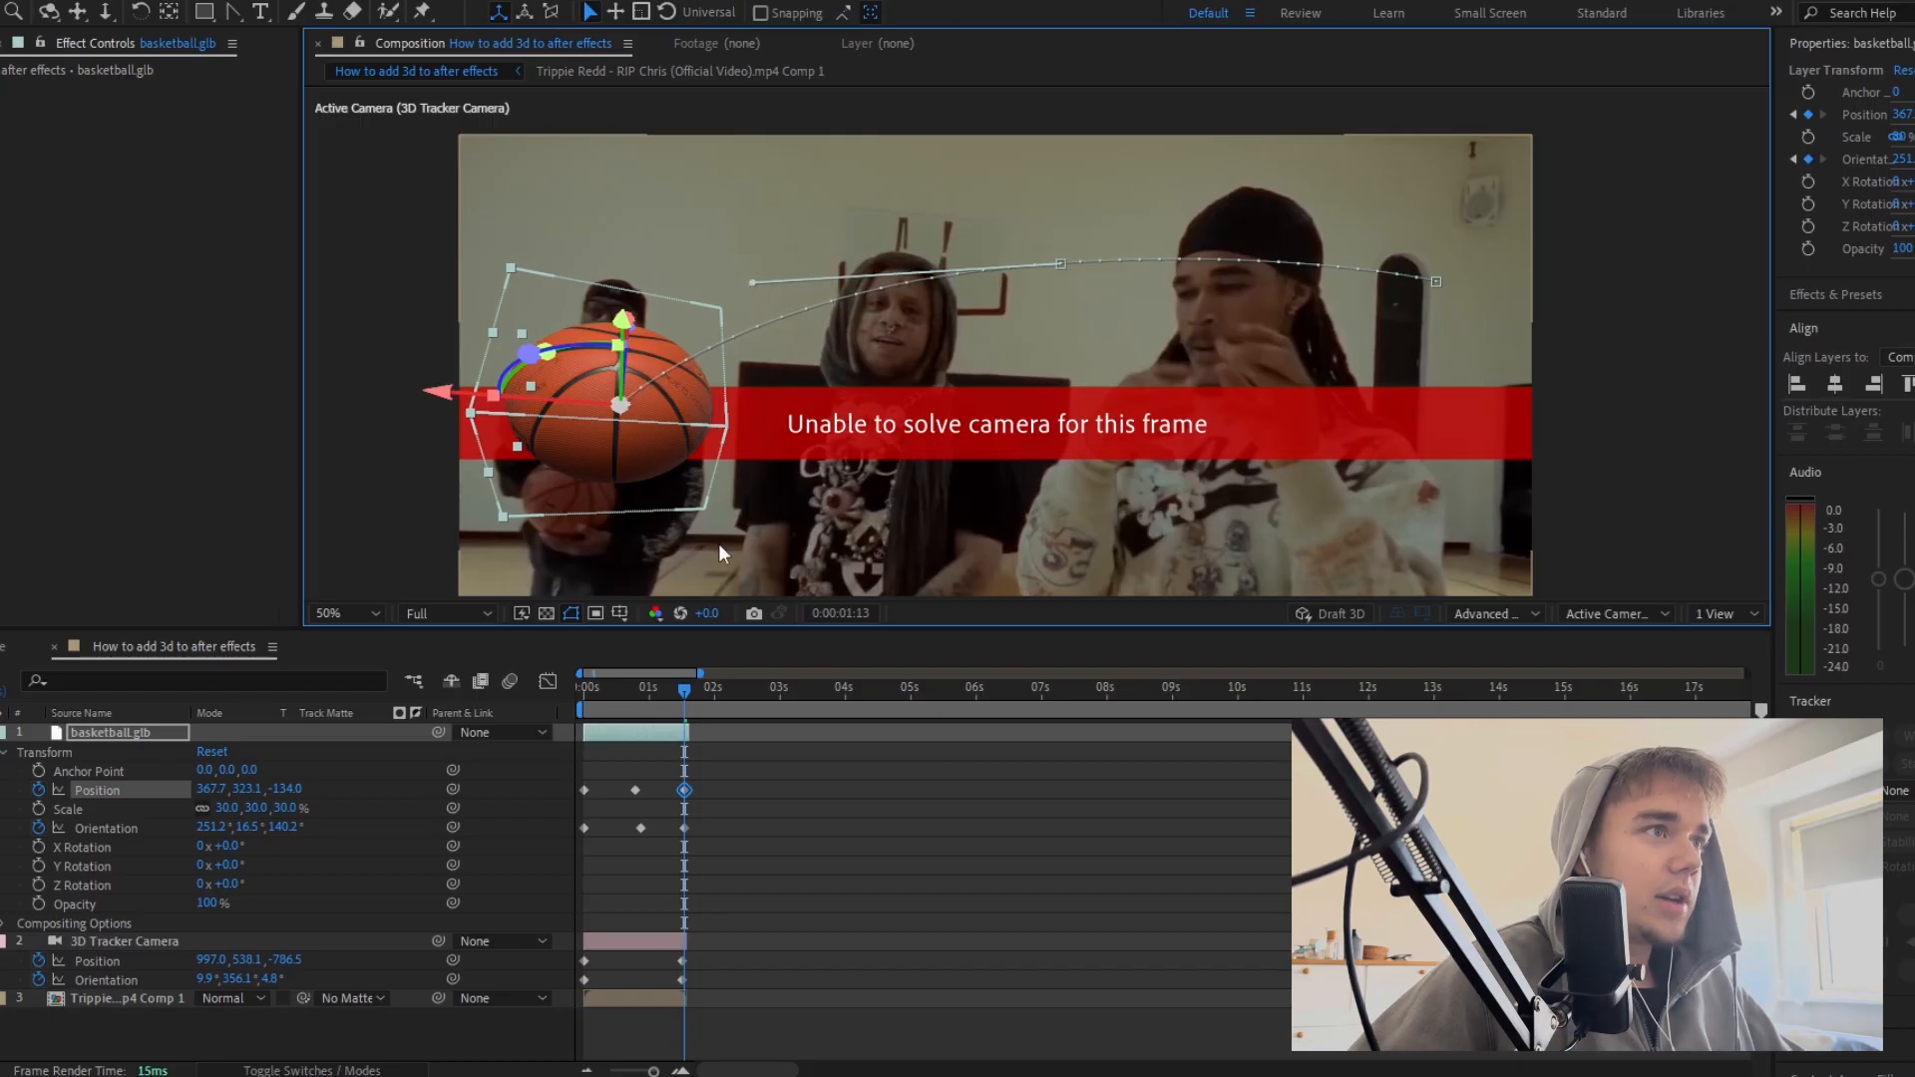
{"action": "left_click_drag", "start_coordinate": [649, 693], "coordinate": [585, 699]}
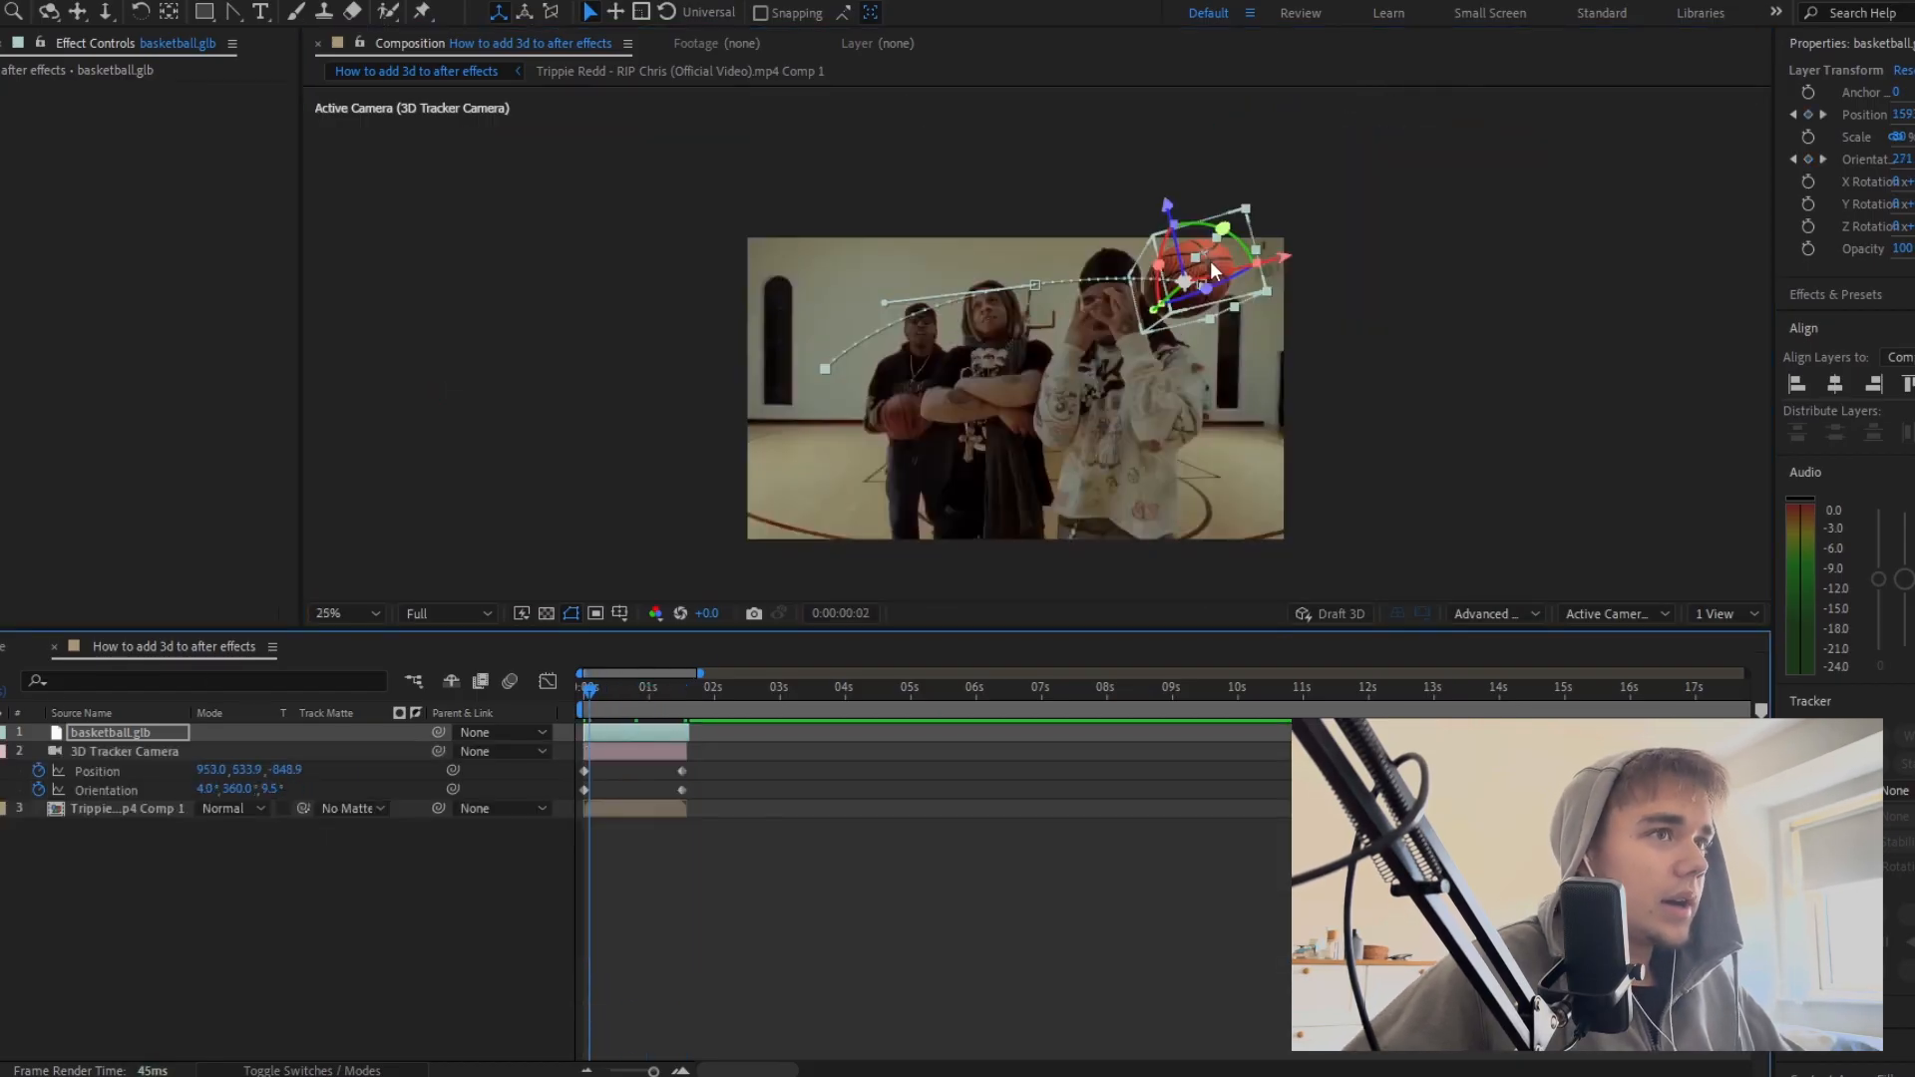
Step: Duplicate the footage comp layer and move the copy above the basketball layer to the top of the stack
{"action": "left_click", "coordinate": [1554, 377]}
{"action": "left_click_drag", "start_coordinate": [653, 1071], "coordinate": [654, 1071]}
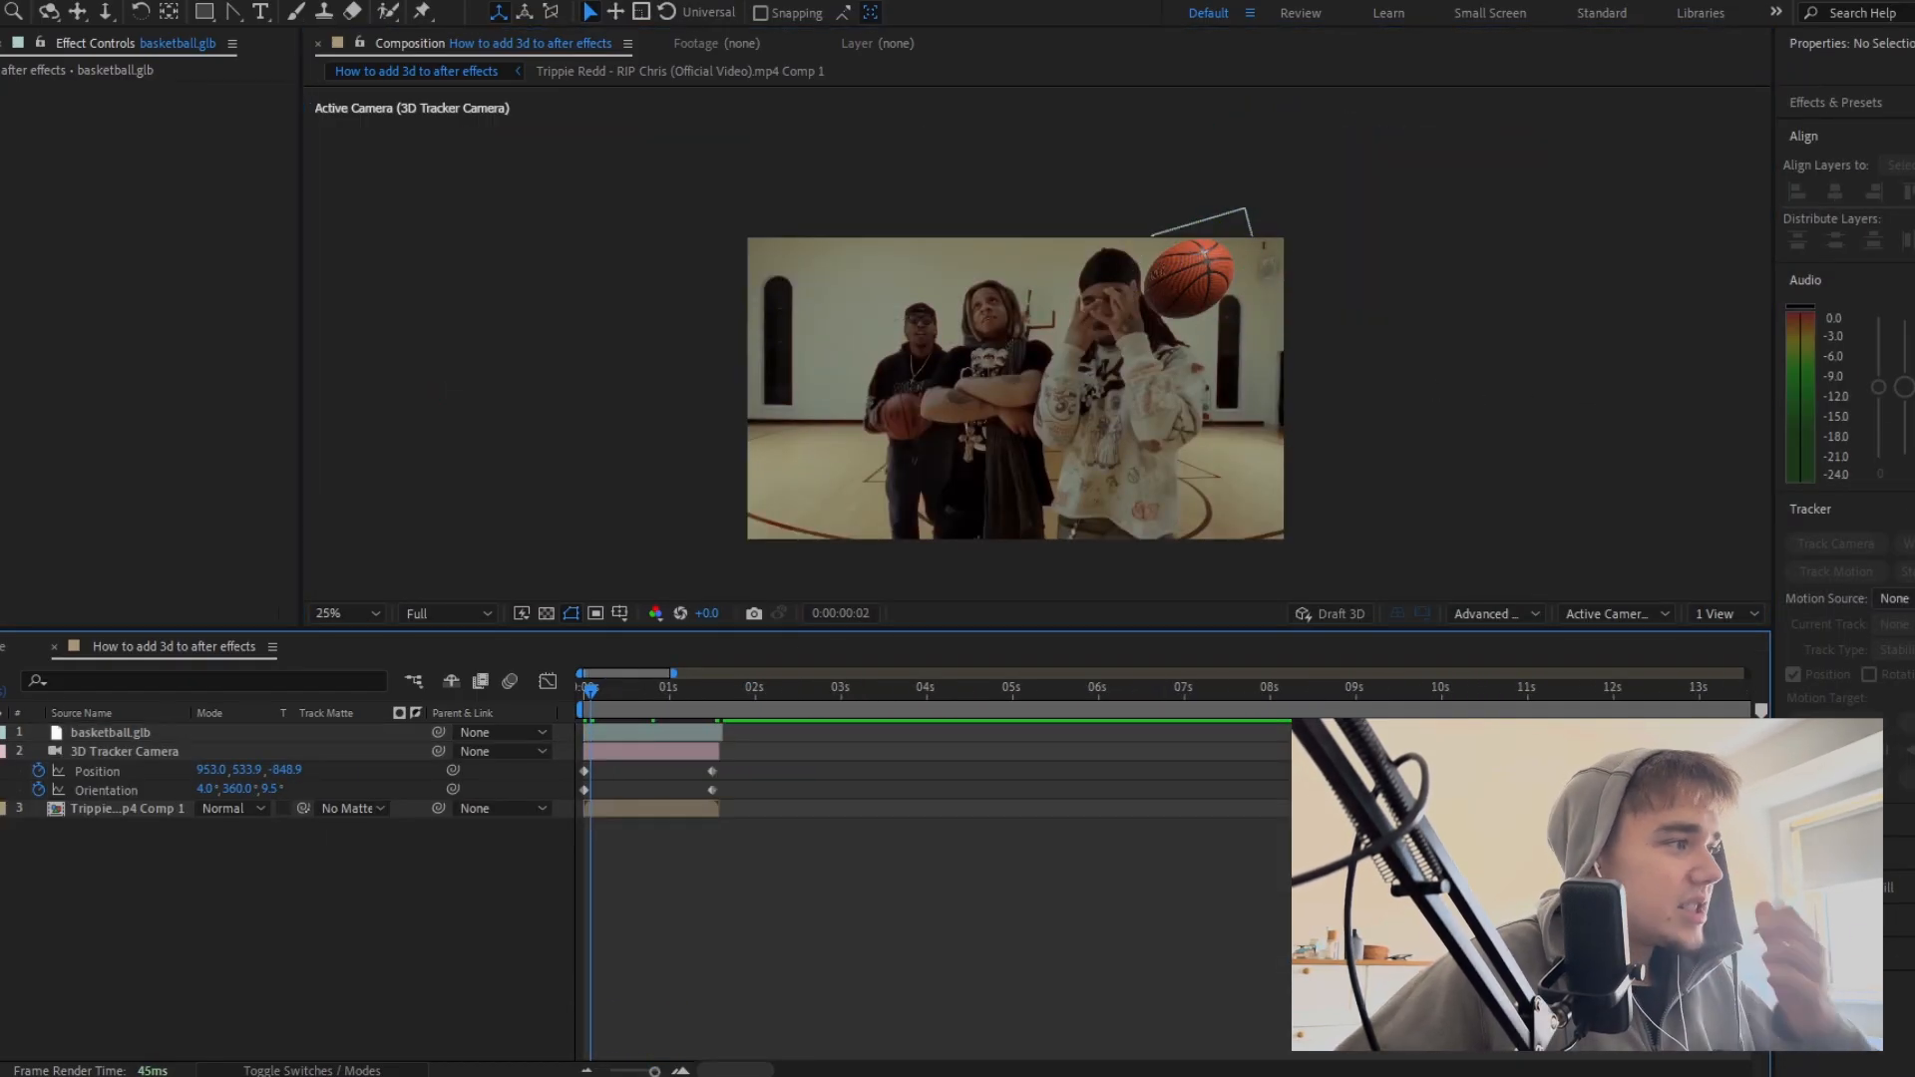
{"action": "left_click", "coordinate": [640, 774]}
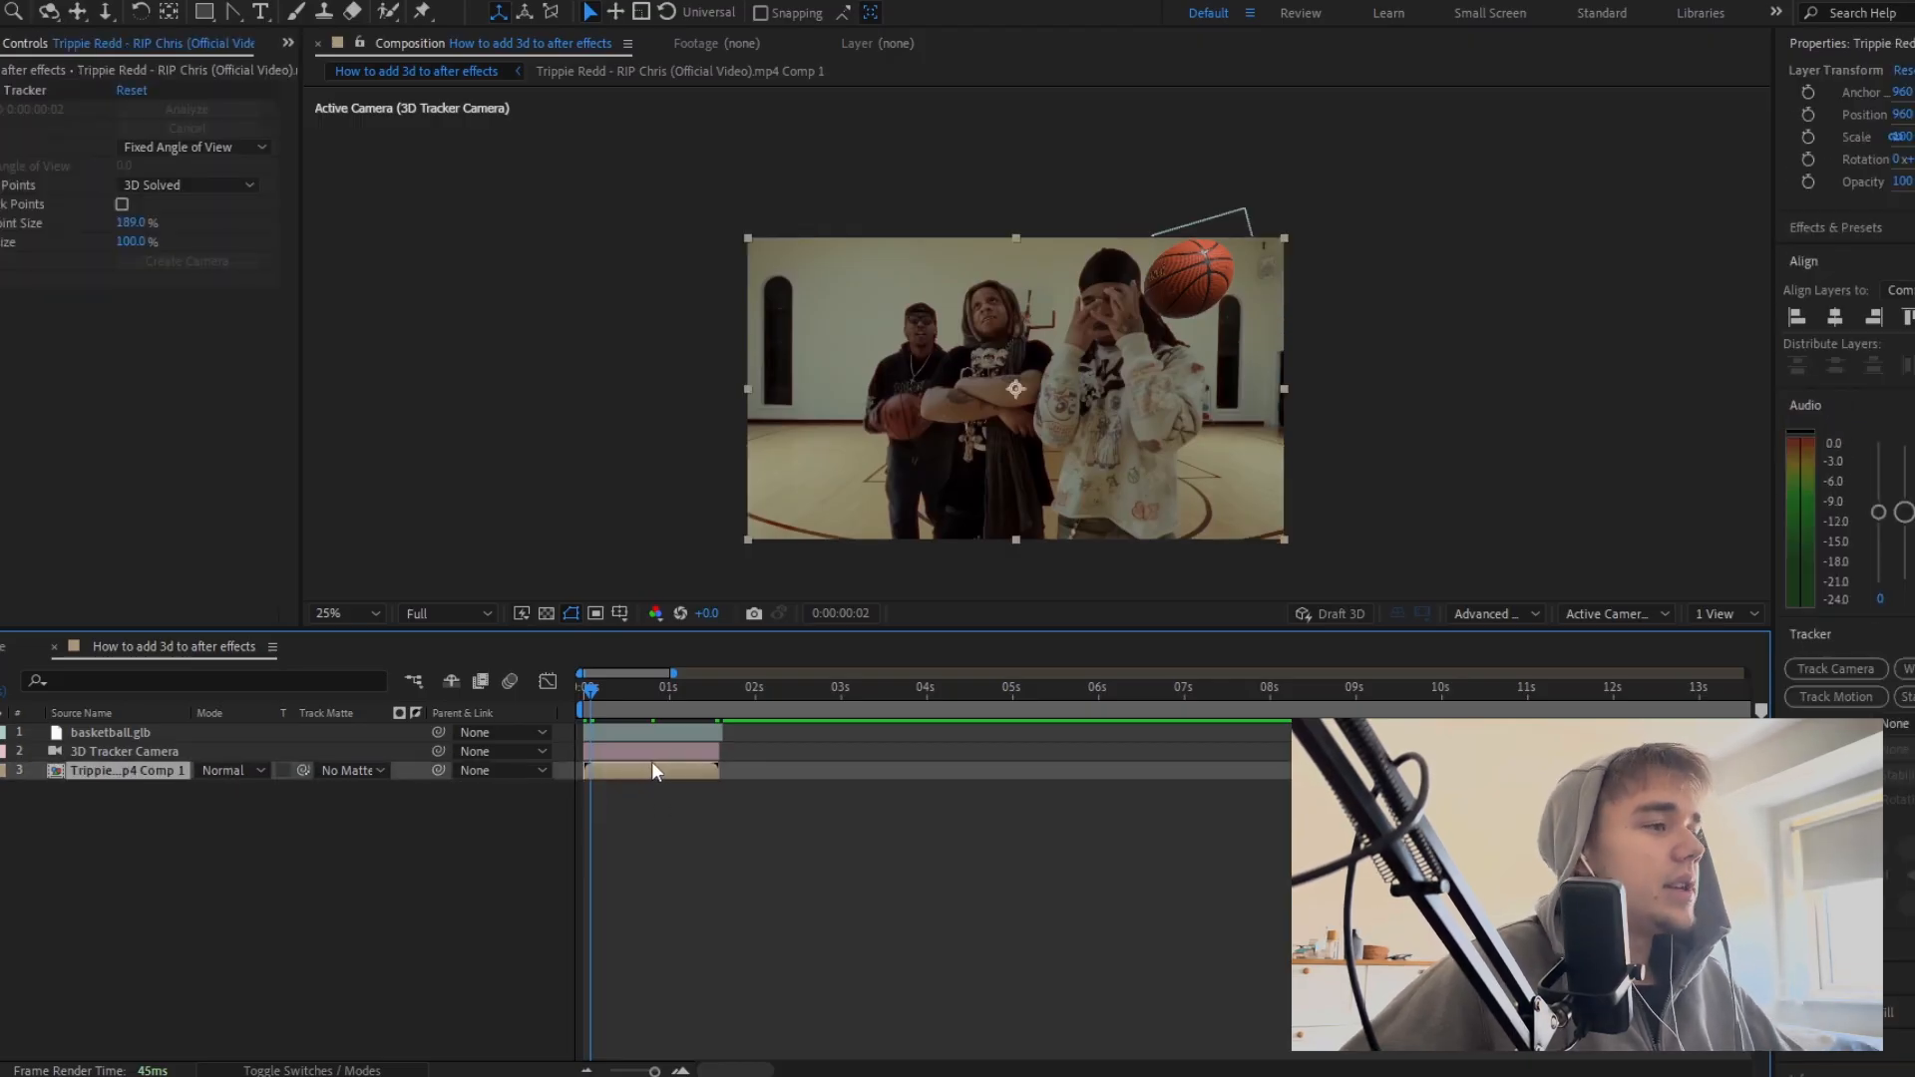
{"action": "key", "text": "ctrl+d"}
{"action": "key", "text": "ctrl+bracketright"}
{"action": "key", "text": "ctrl+bracketright"}
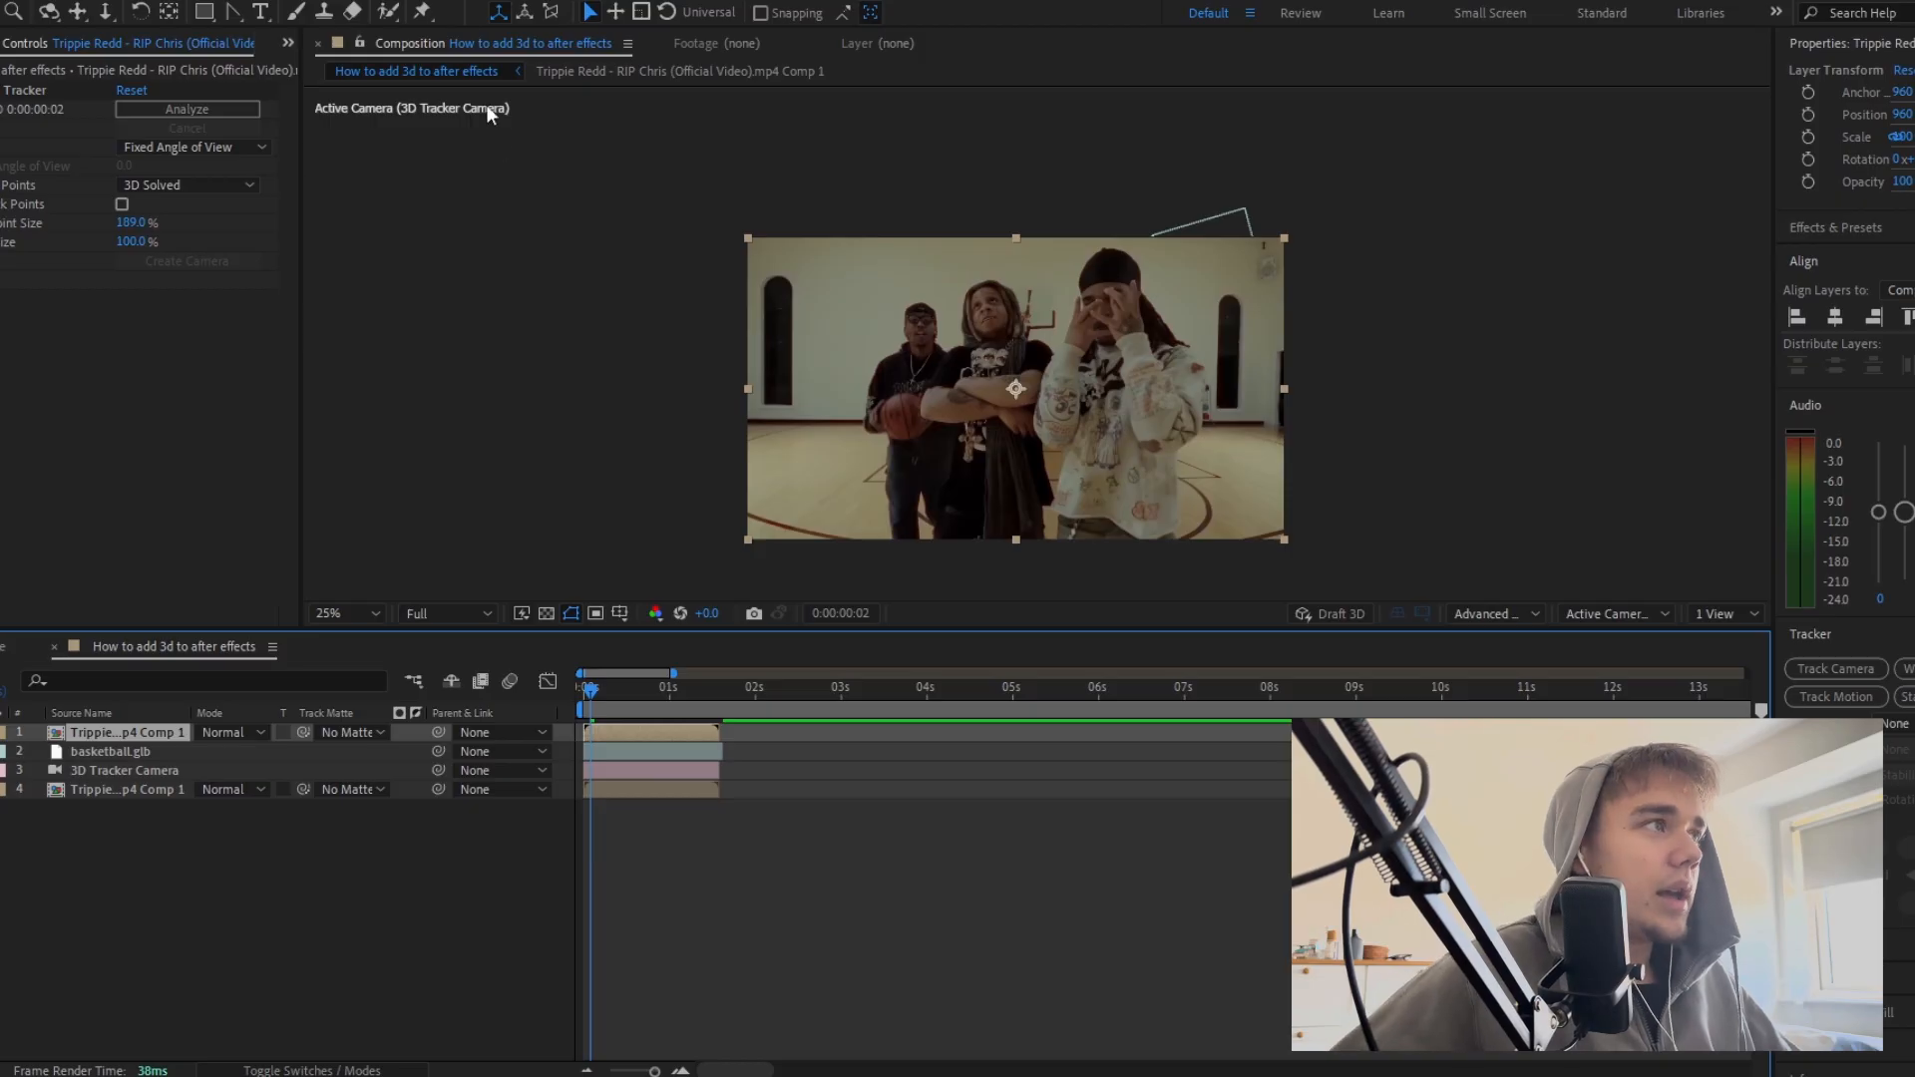
Step: Cut out the three men on the duplicated footage layer with the Roto Brush and propagate the matte through the clip
{"action": "left_click", "coordinate": [384, 12]}
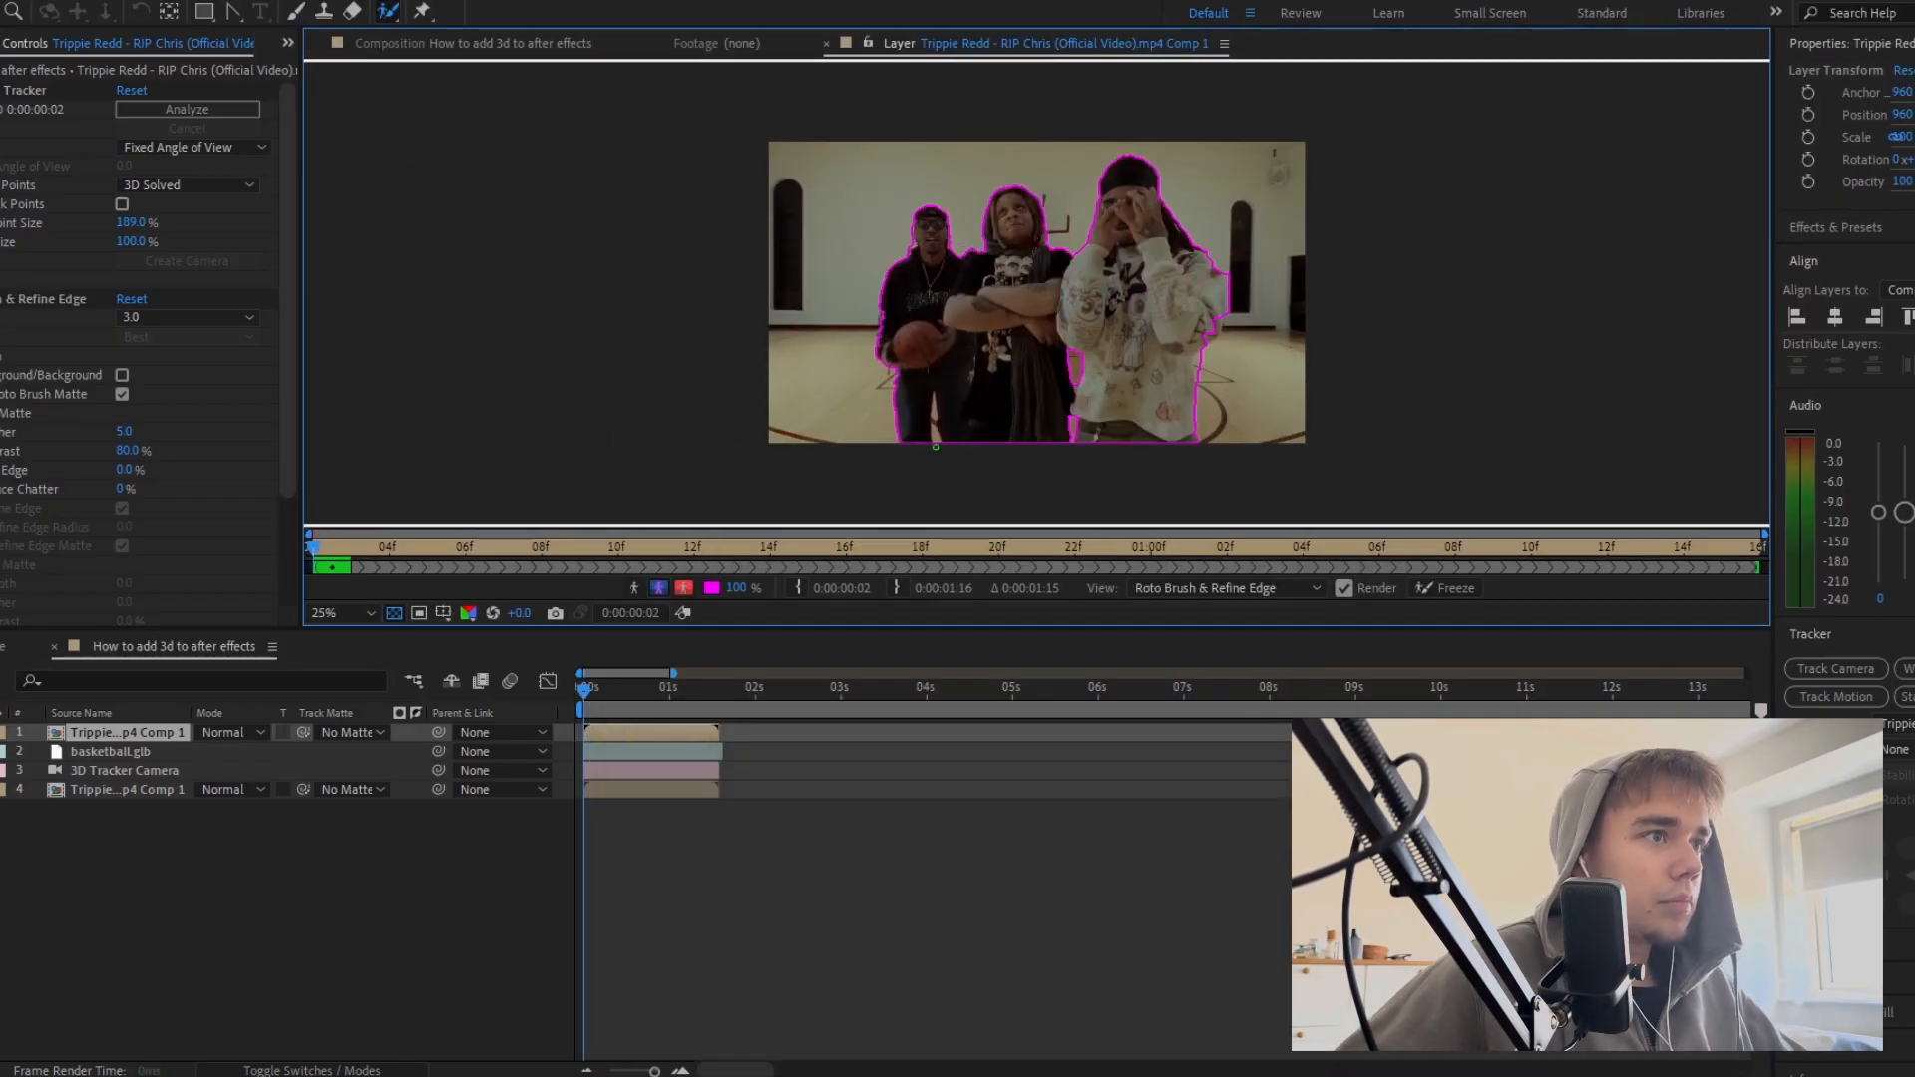
{"action": "key", "text": "space"}
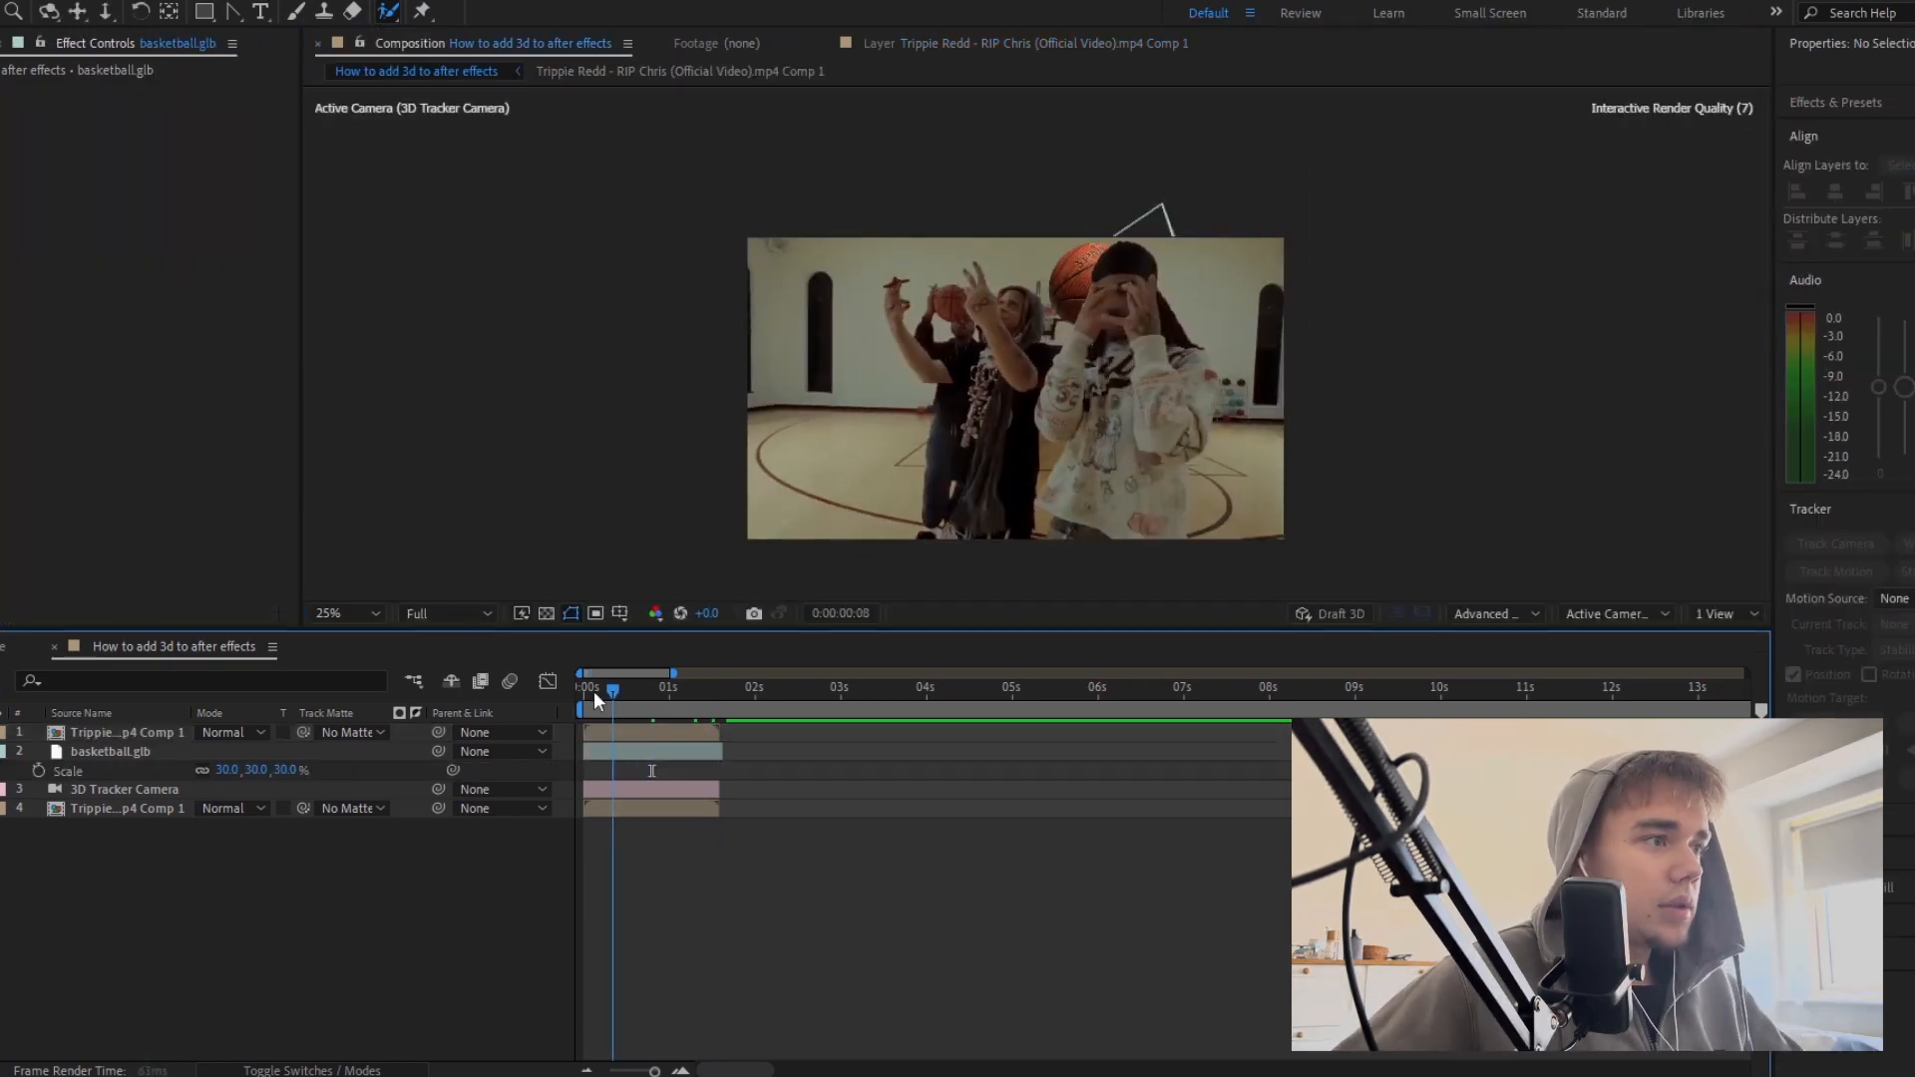
Step: Check the basketball's flight behind the cut-out men and reduce the basketball's Scale to 25%
{"action": "left_click_drag", "start_coordinate": [585, 694], "coordinate": [684, 691]}
{"action": "left_click", "coordinate": [680, 750]}
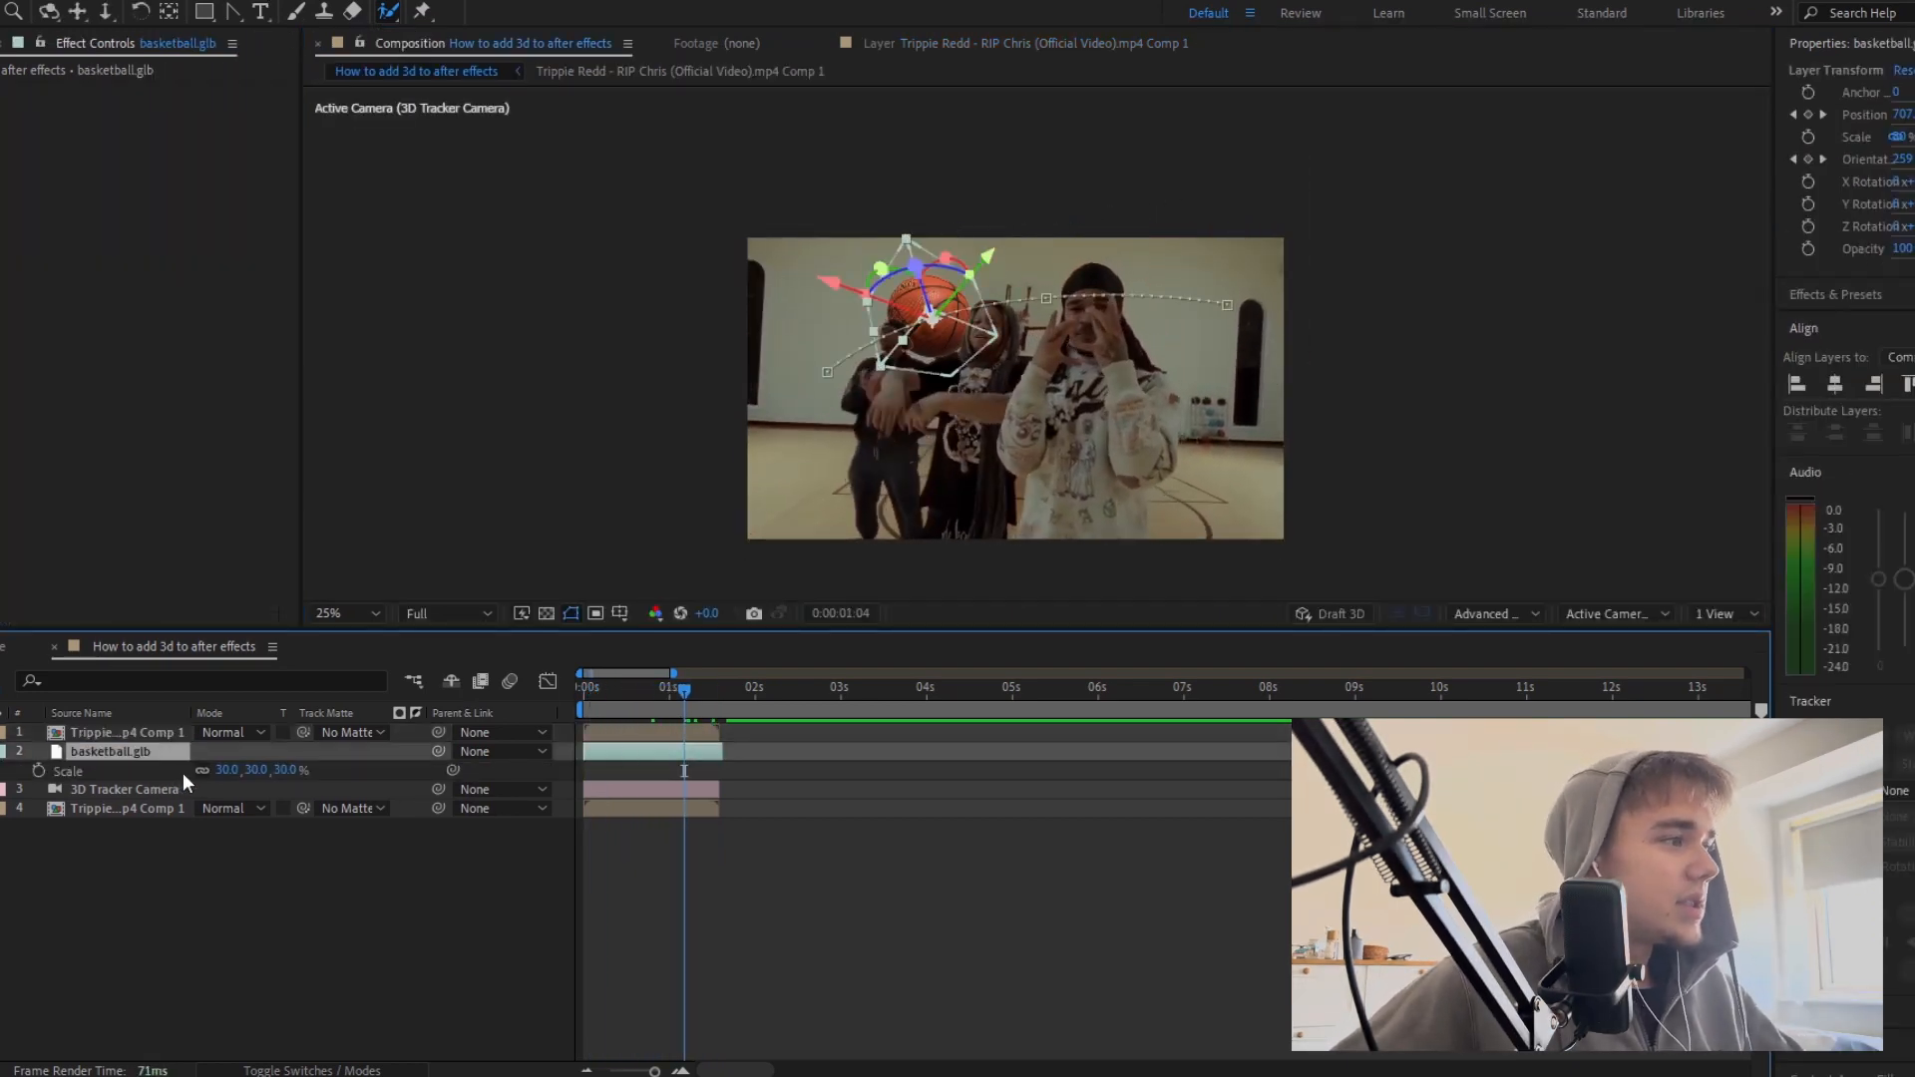
{"action": "left_click_drag", "start_coordinate": [225, 769], "coordinate": [211, 772]}
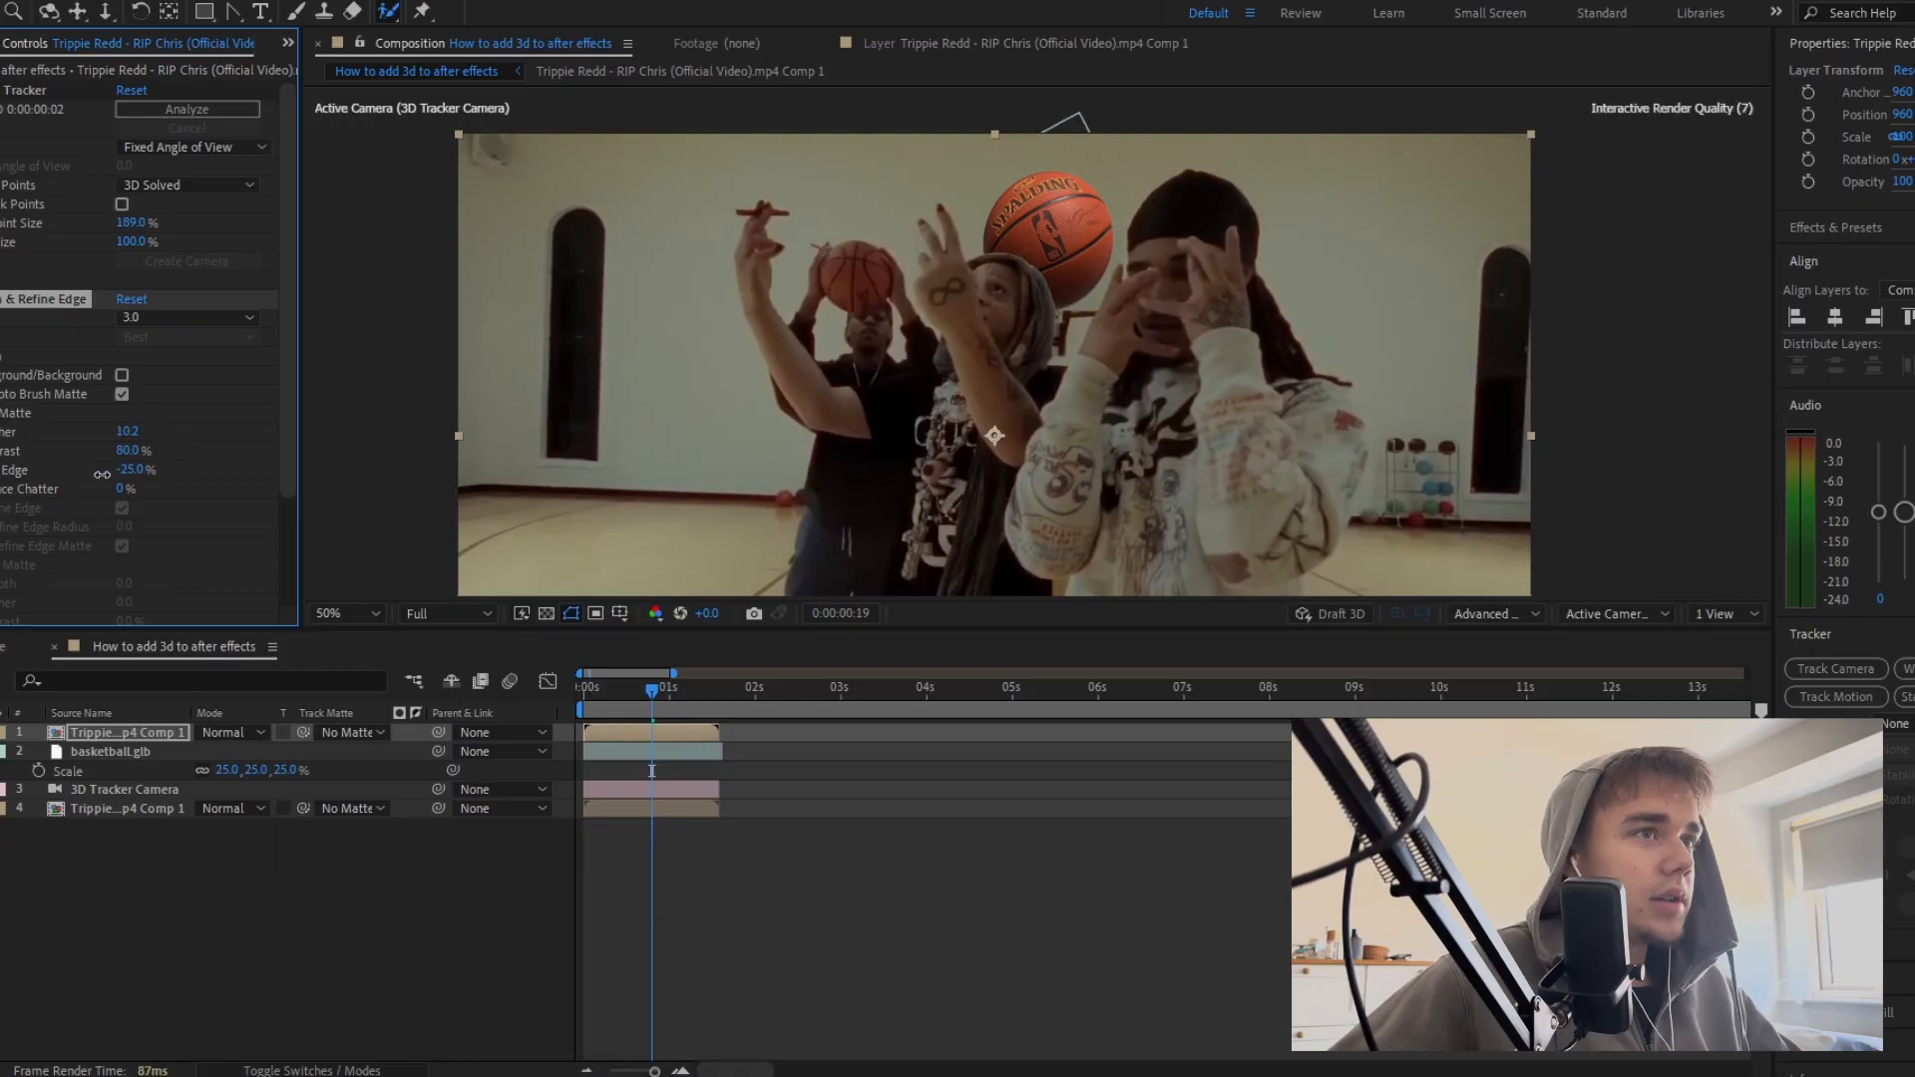
Step: Set the Roto Brush matte's Shift Edge to -38% on the top footage layer and check the cut-out along the clip
{"action": "left_click_drag", "start_coordinate": [102, 475], "coordinate": [94, 476]}
{"action": "left_click", "coordinate": [751, 904]}
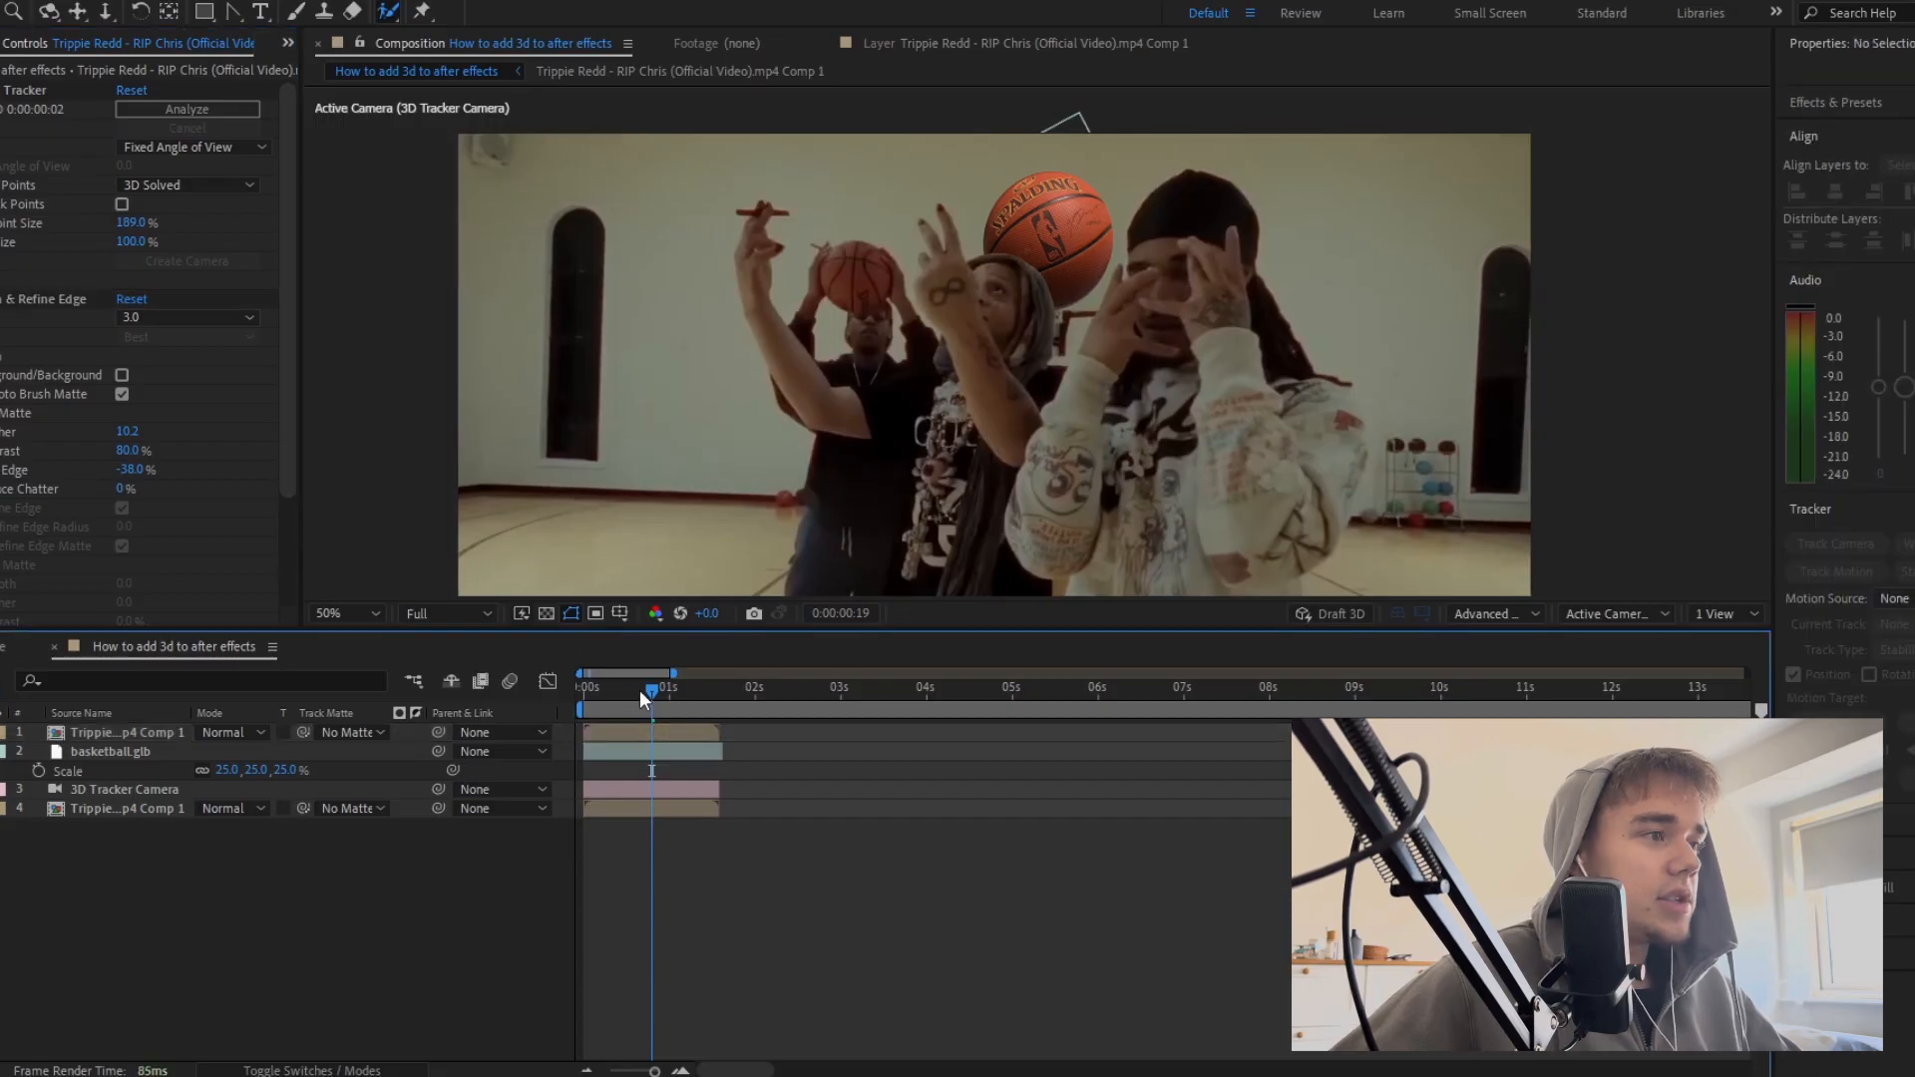
{"action": "left_click_drag", "start_coordinate": [648, 693], "coordinate": [690, 697]}
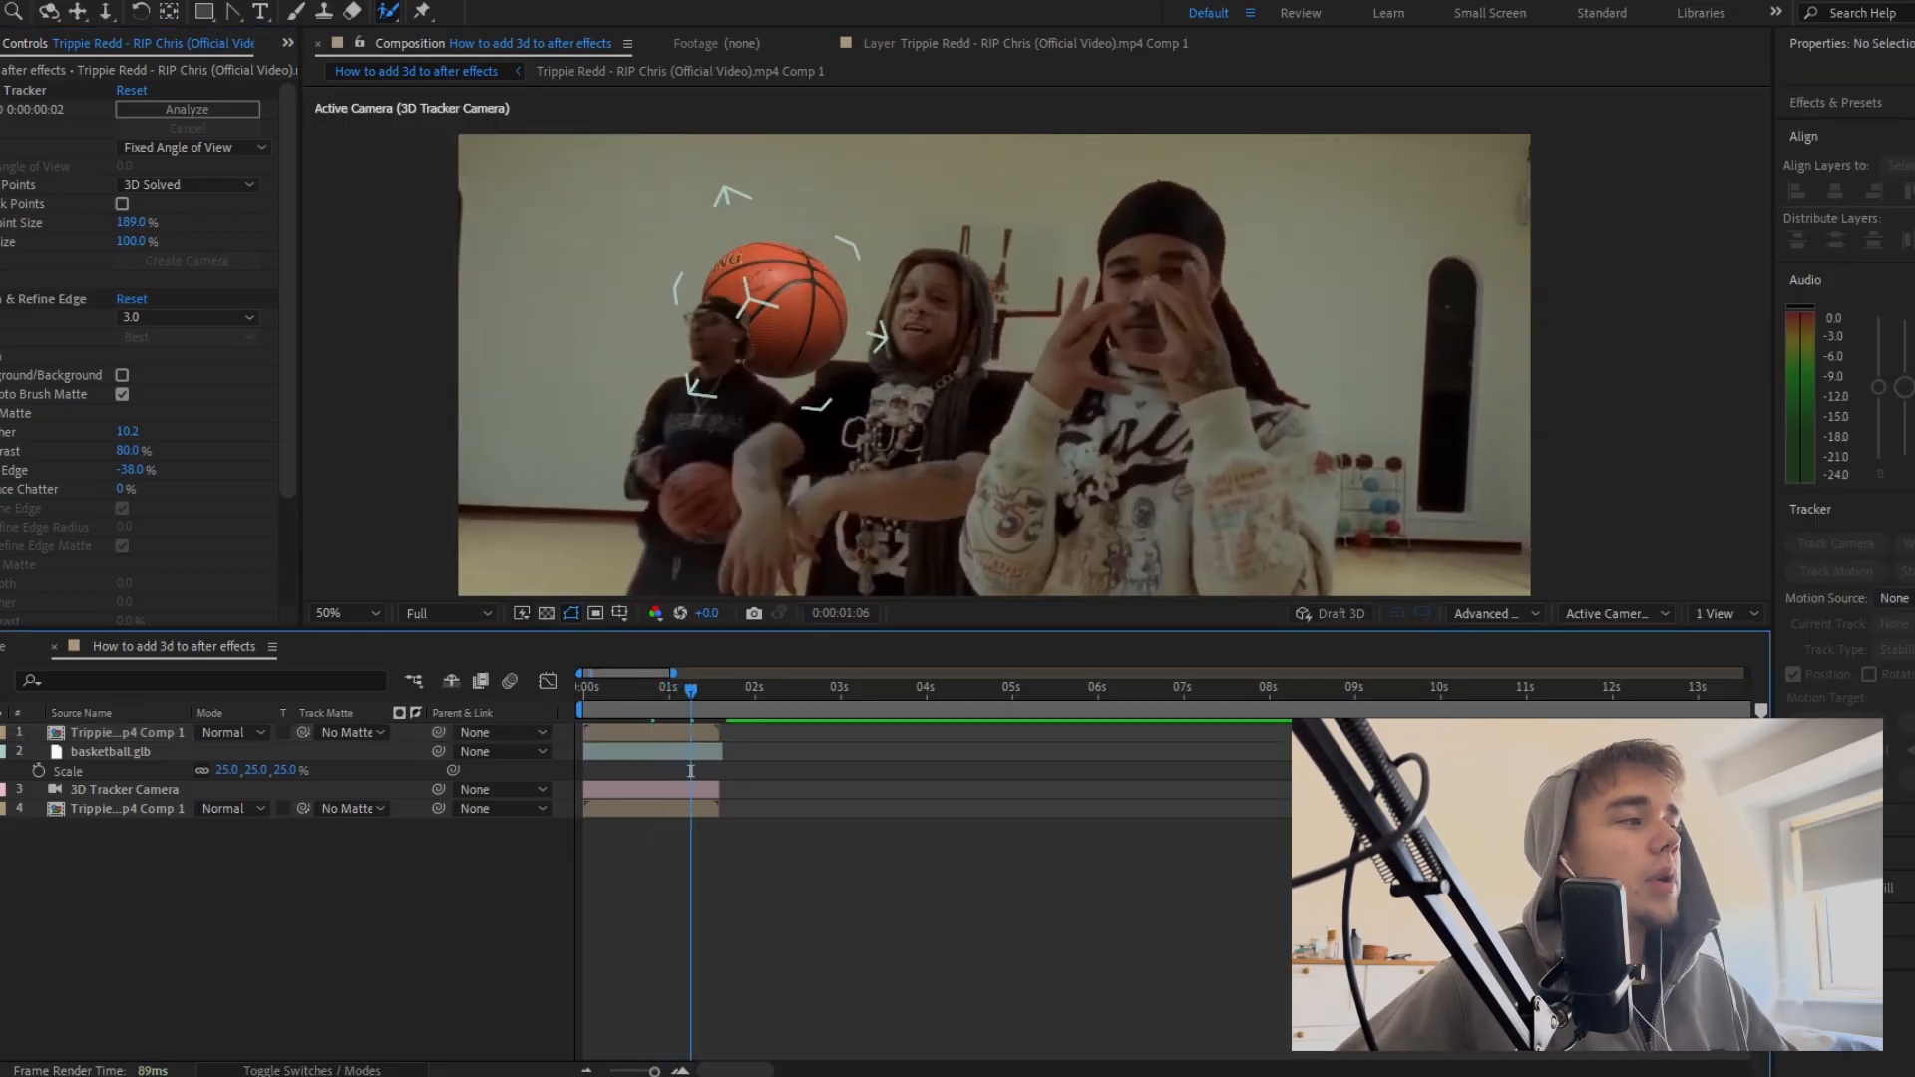
Step: Try to apply a flicker effect directly to the basketball layer
{"action": "left_click", "coordinate": [1, 751]}
{"action": "left_click", "coordinate": [638, 734]}
{"action": "left_click", "coordinate": [641, 751]}
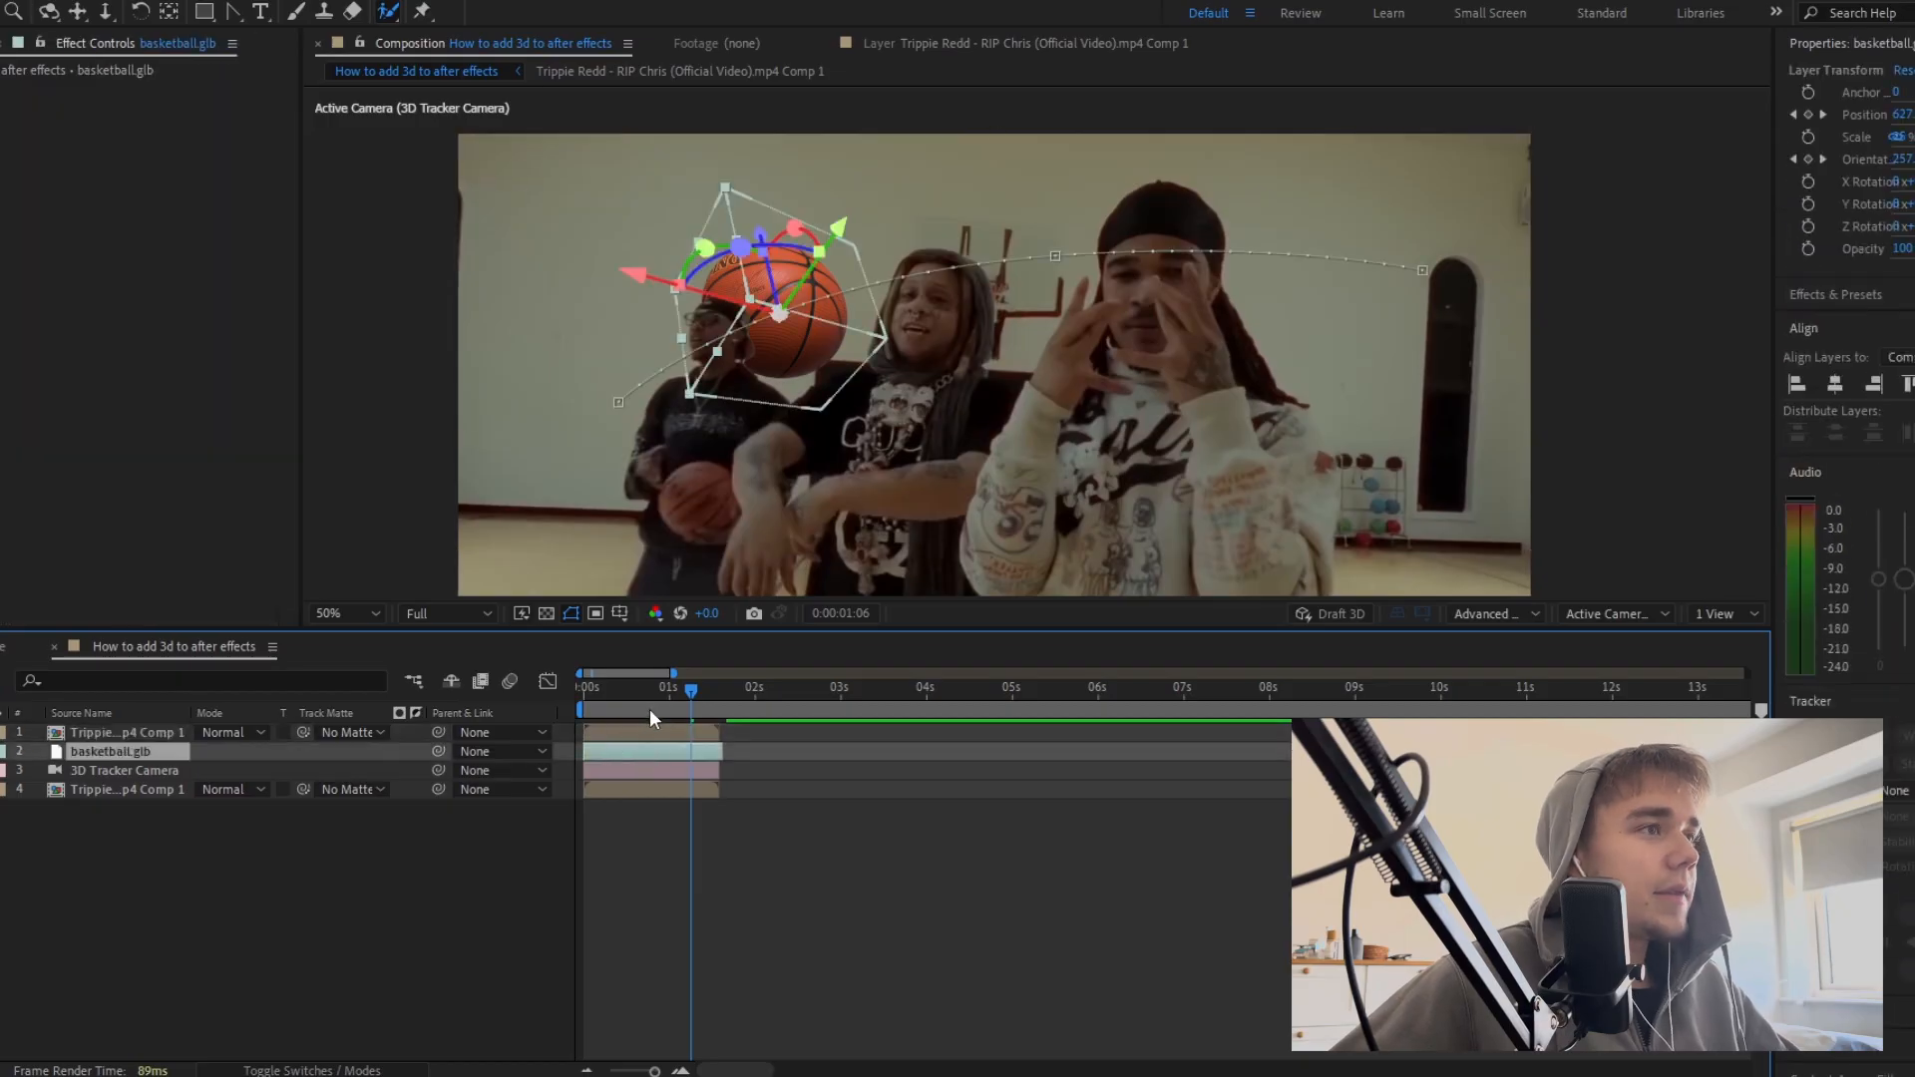
{"action": "left_click", "coordinate": [1867, 316]}
{"action": "left_click", "coordinate": [1867, 321]}
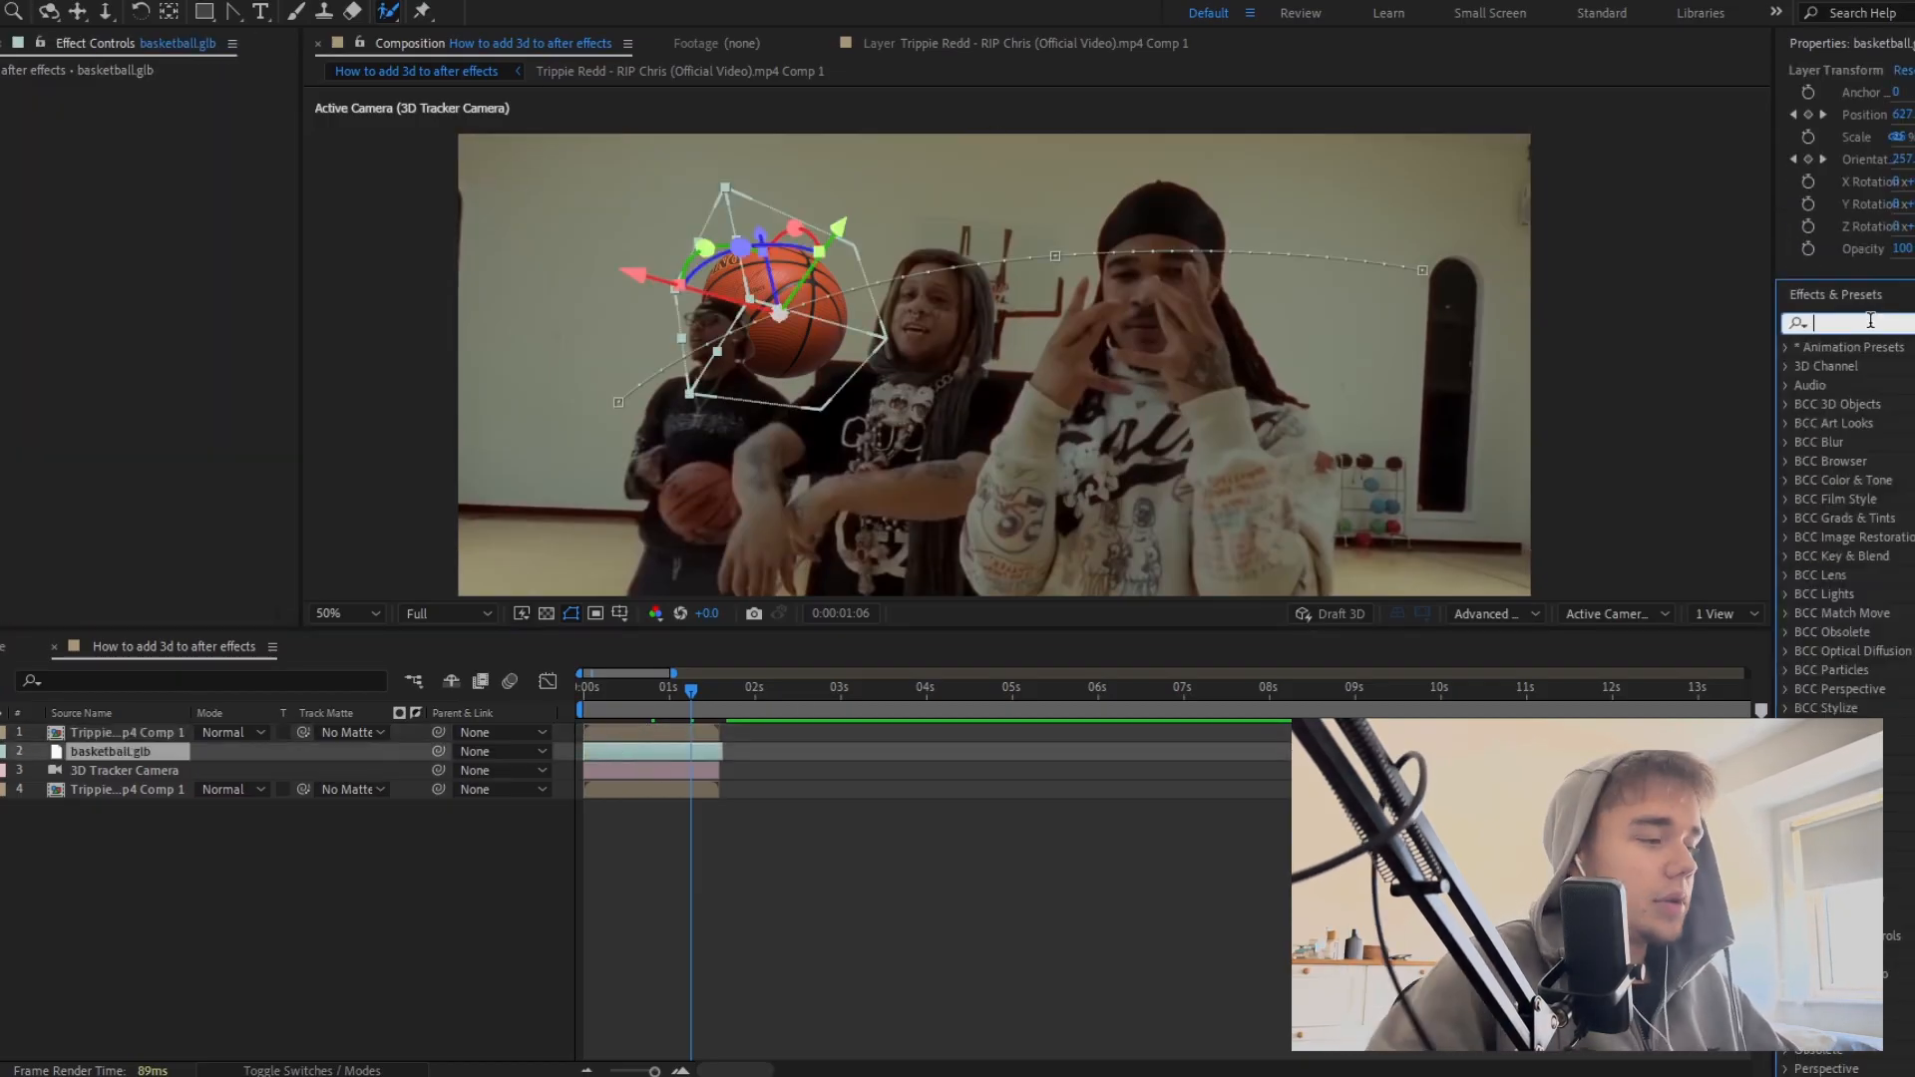
{"action": "type", "text": "flicker"}
{"action": "scroll", "coordinate": [1885, 848], "scroll_direction": "down", "scroll_amount": 5}
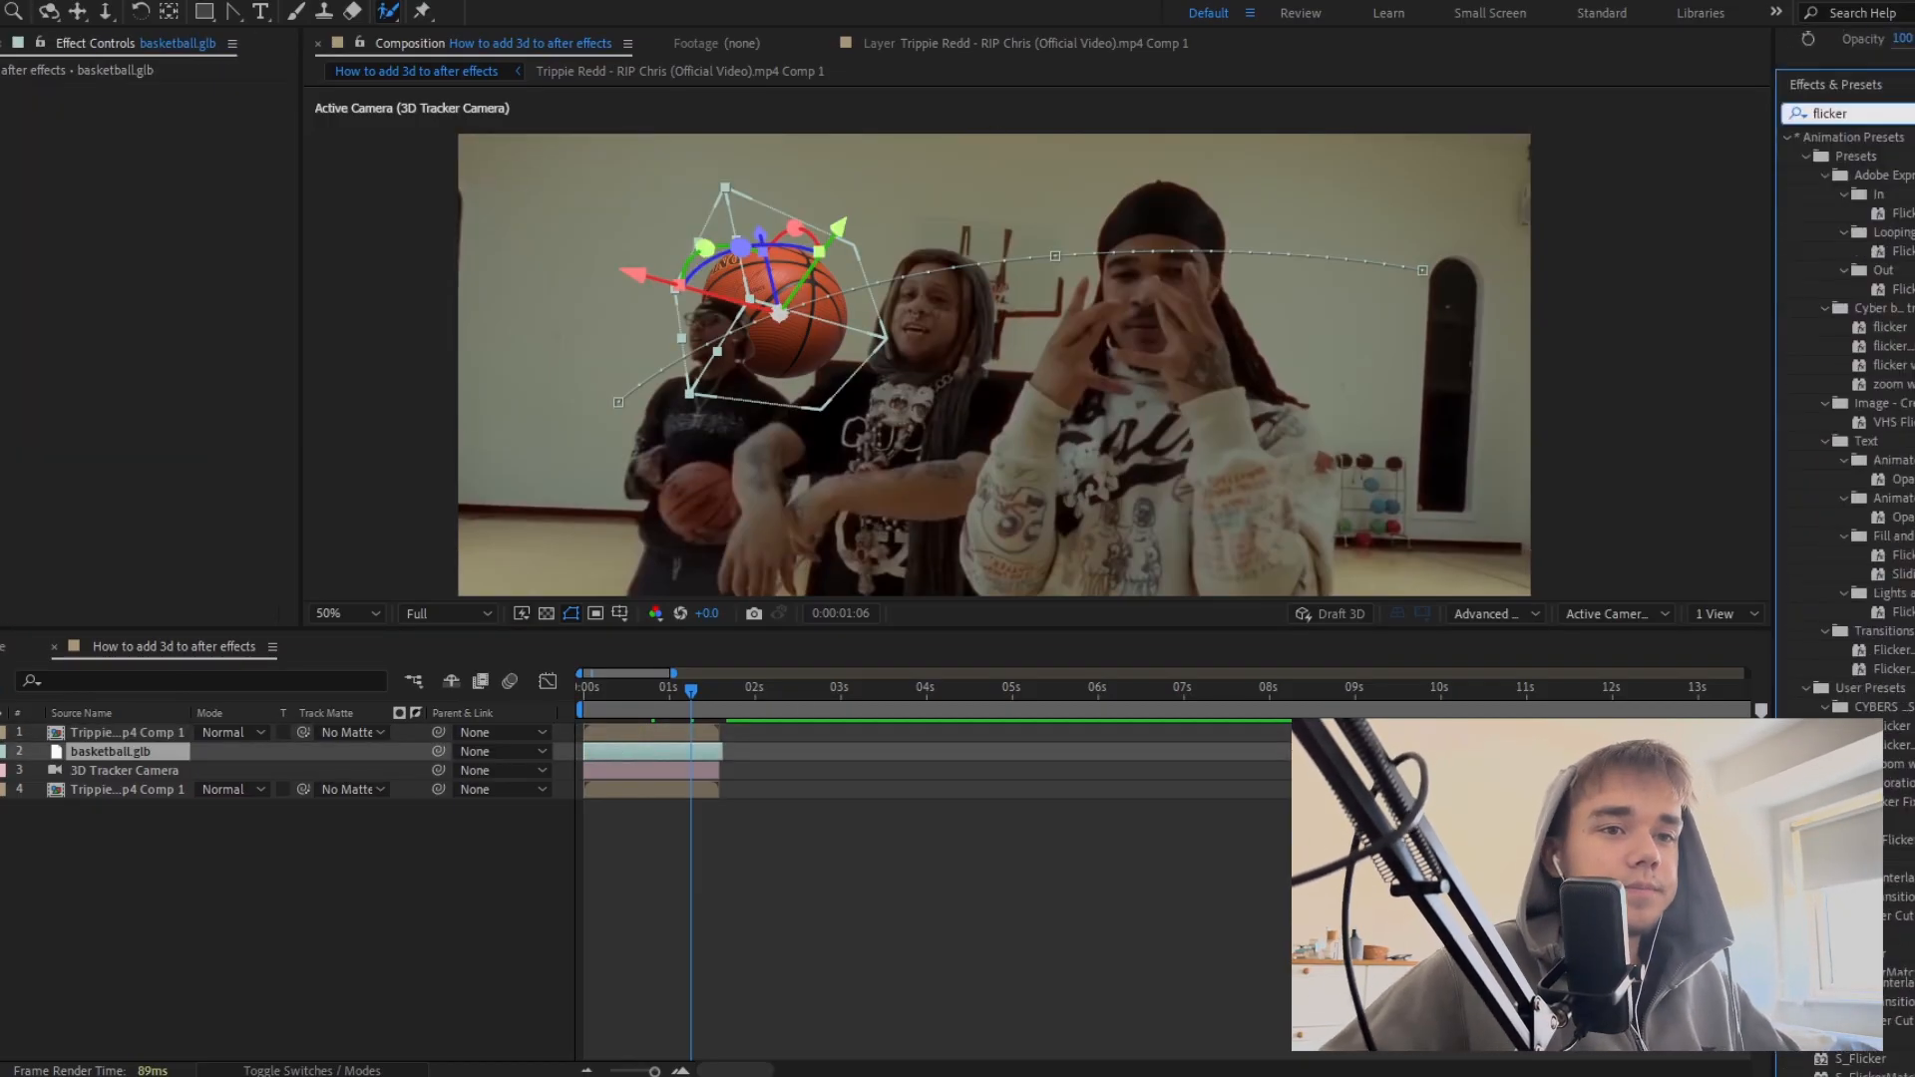
{"action": "left_click_drag", "start_coordinate": [711, 777], "coordinate": [658, 750]}
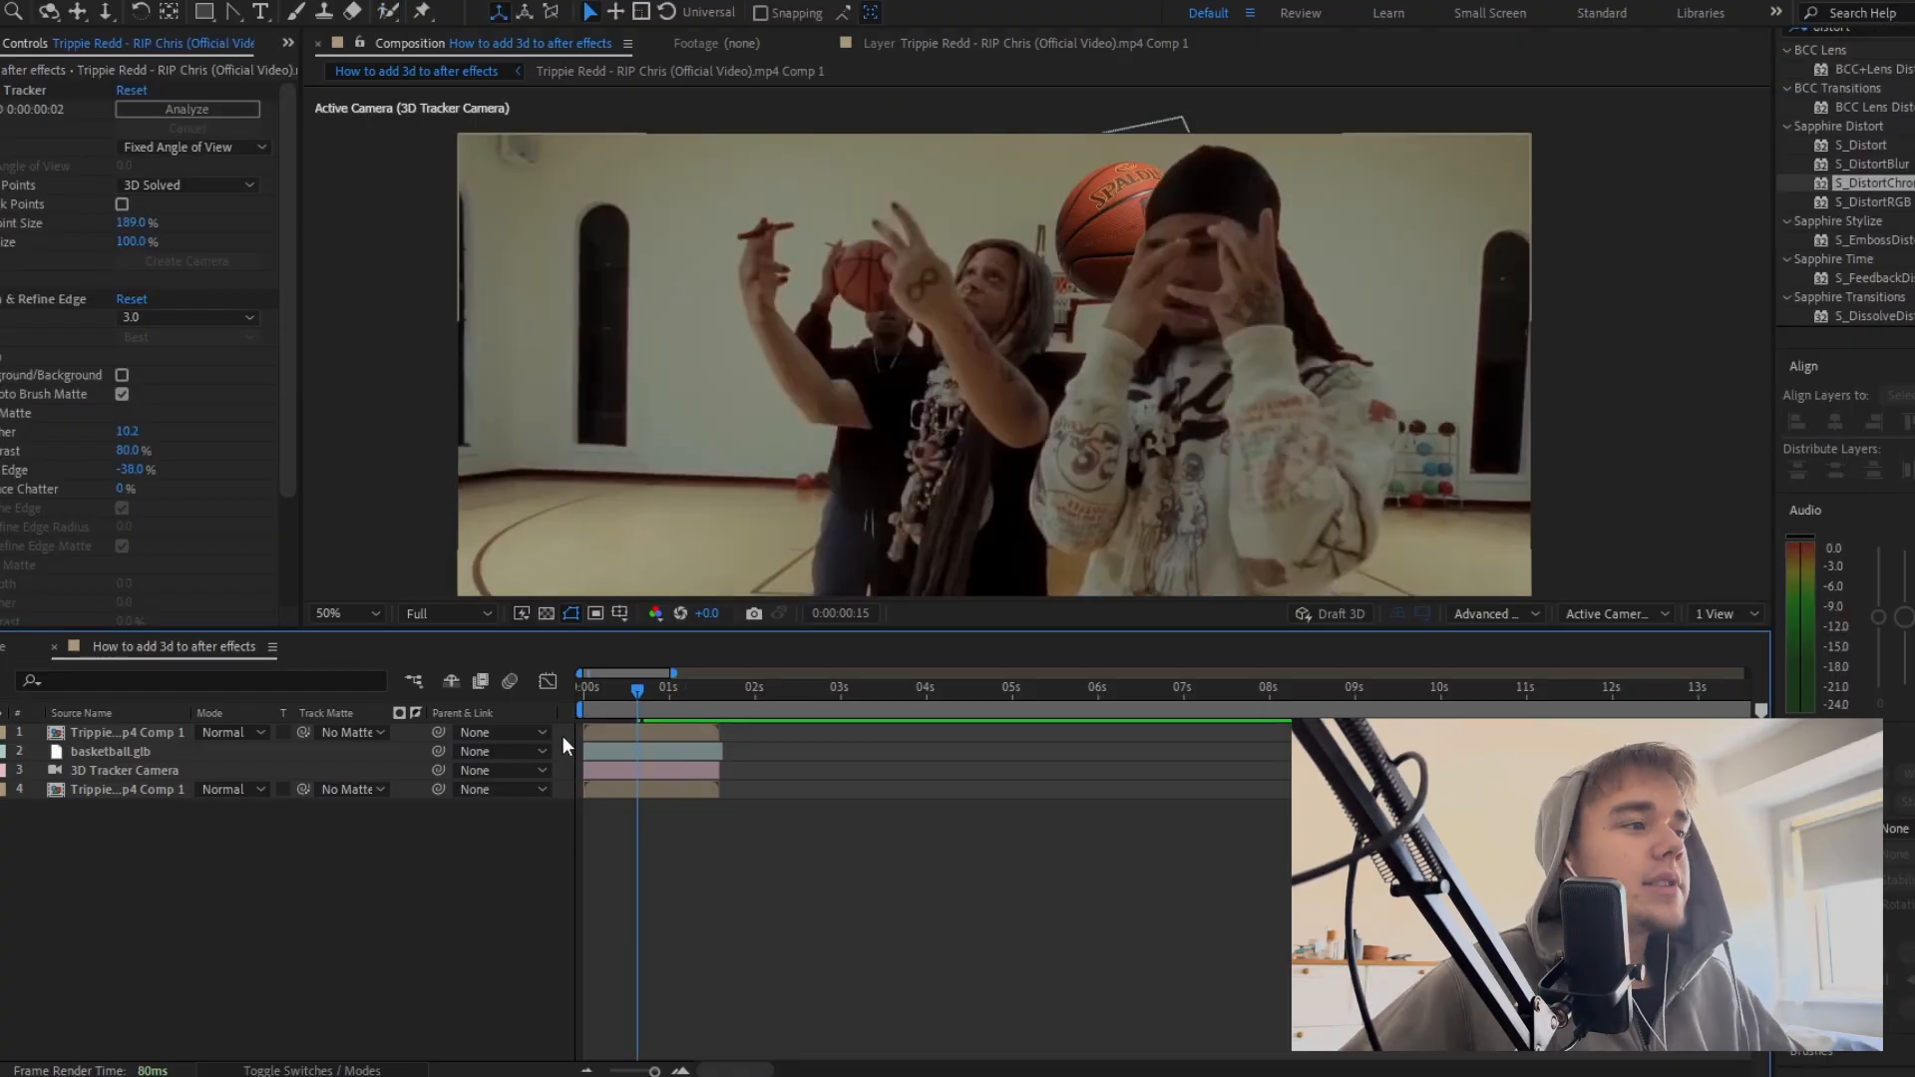
Step: Add an adjustment layer above all other layers and trim it to the length of the clip
{"action": "right_click", "coordinate": [561, 734]}
{"action": "mouse_move", "coordinate": [656, 752]}
{"action": "left_click", "coordinate": [937, 932]}
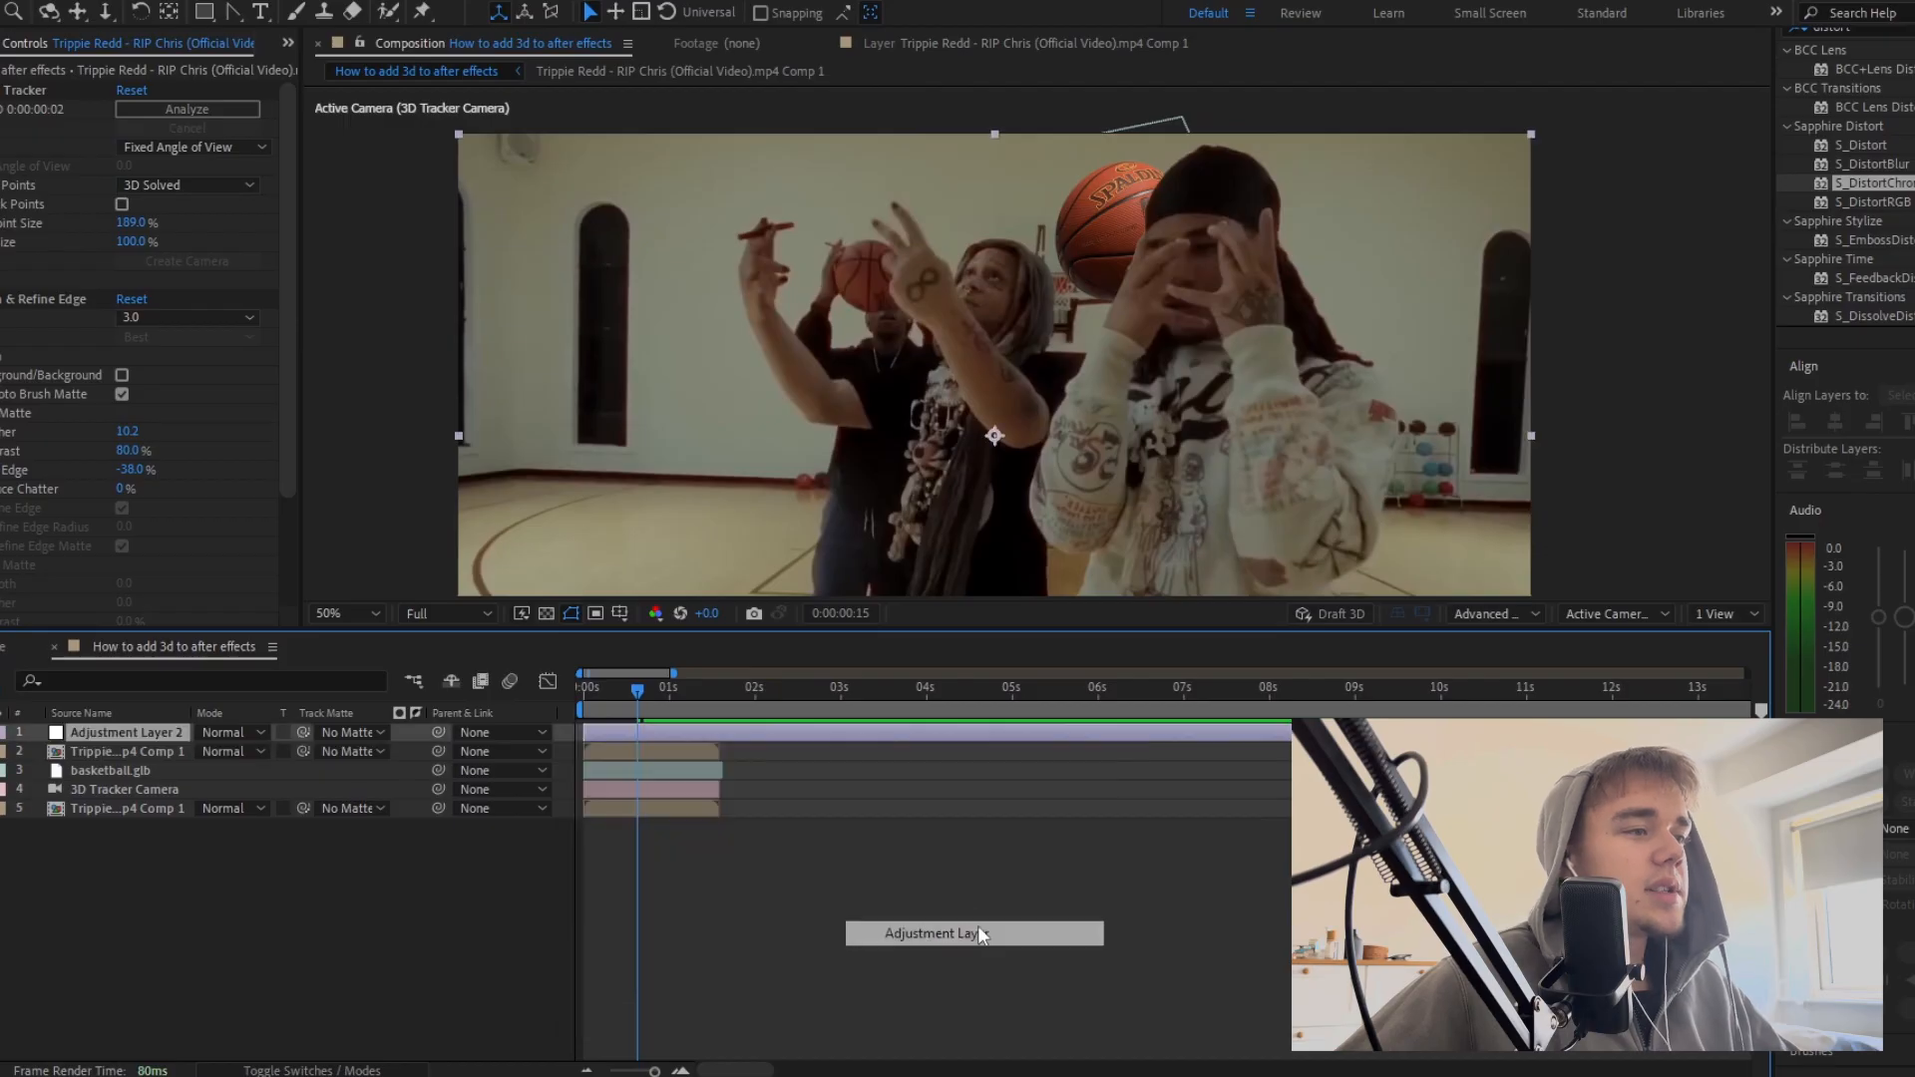
{"action": "left_click_drag", "start_coordinate": [743, 694], "coordinate": [728, 700]}
{"action": "key", "text": "ctrl+shift+d"}
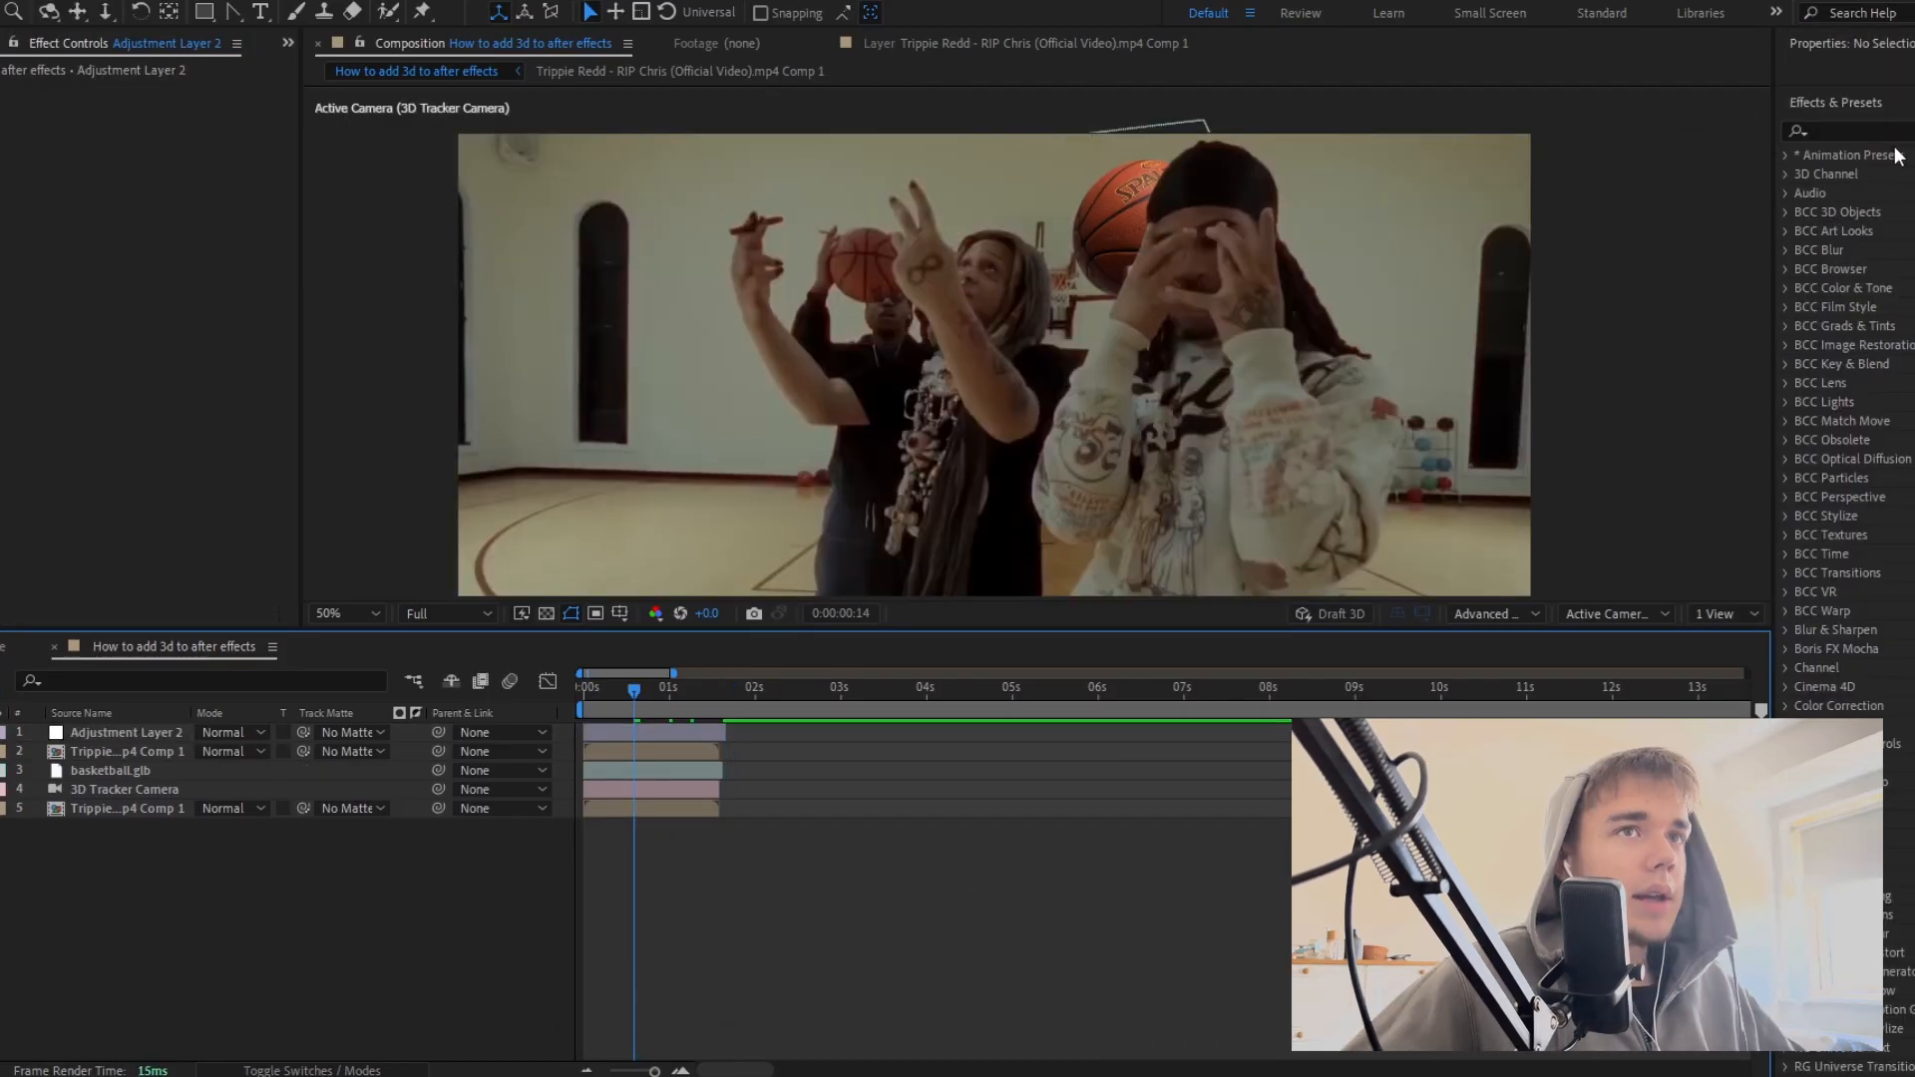
Step: Apply the flicker effect to the adjustment layer and use basketball.glb as its track matte, turning the basketball layer's visibility back on
{"action": "left_click", "coordinate": [1894, 129]}
{"action": "type", "text": "flicker"}
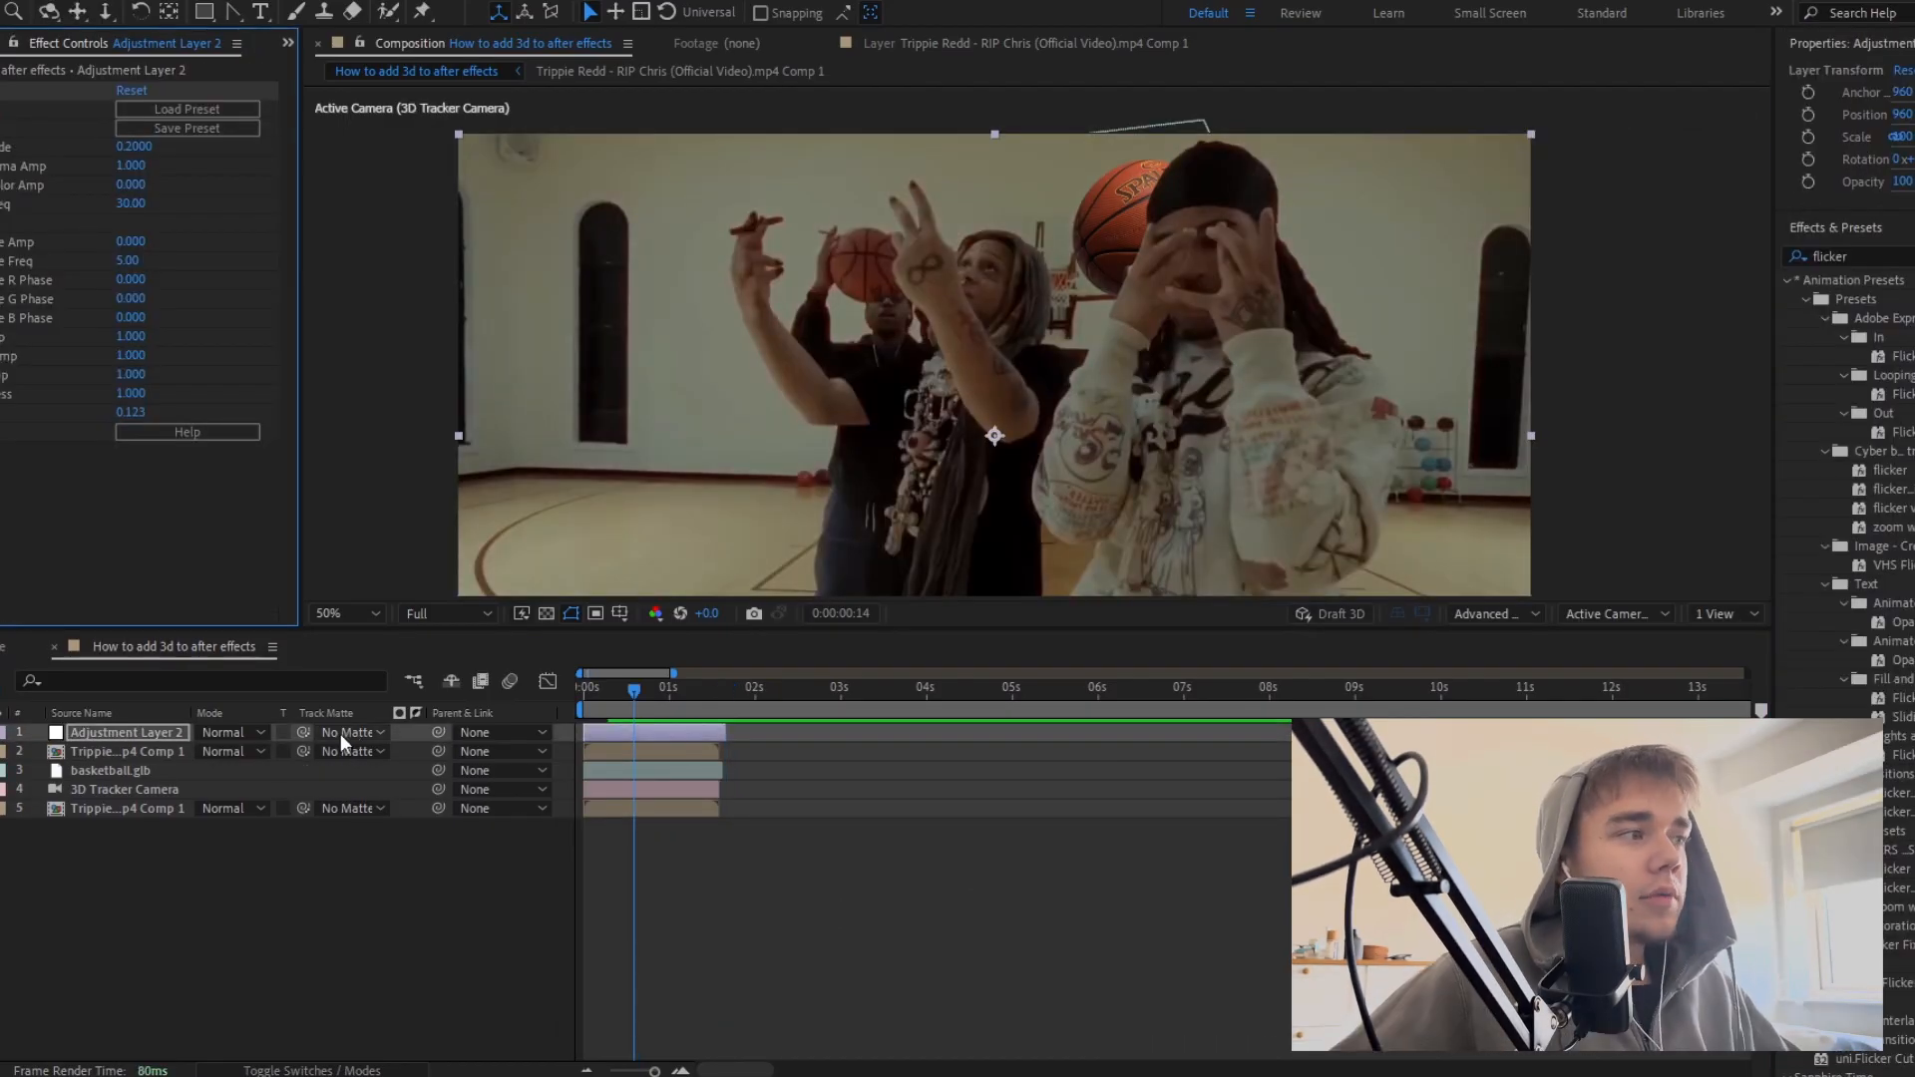
{"action": "left_click", "coordinate": [348, 734]}
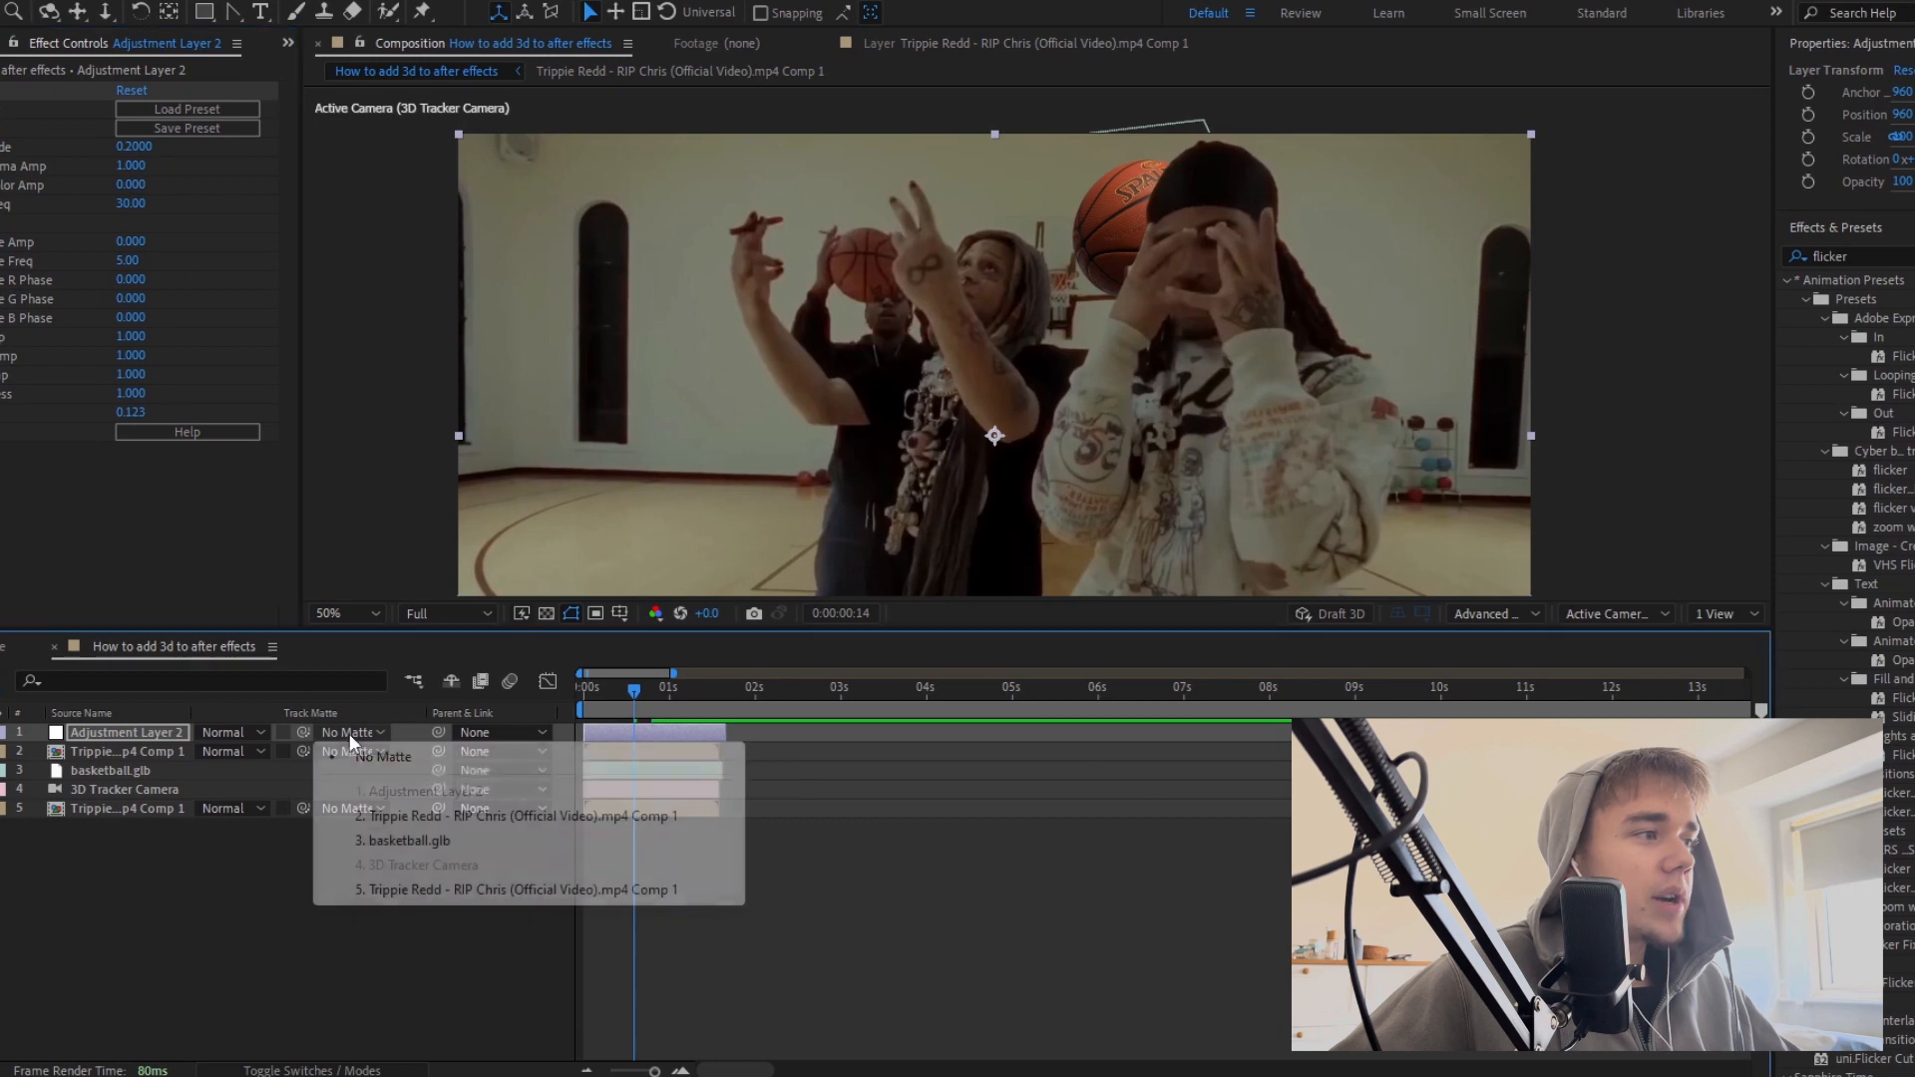
{"action": "left_click", "coordinate": [448, 847]}
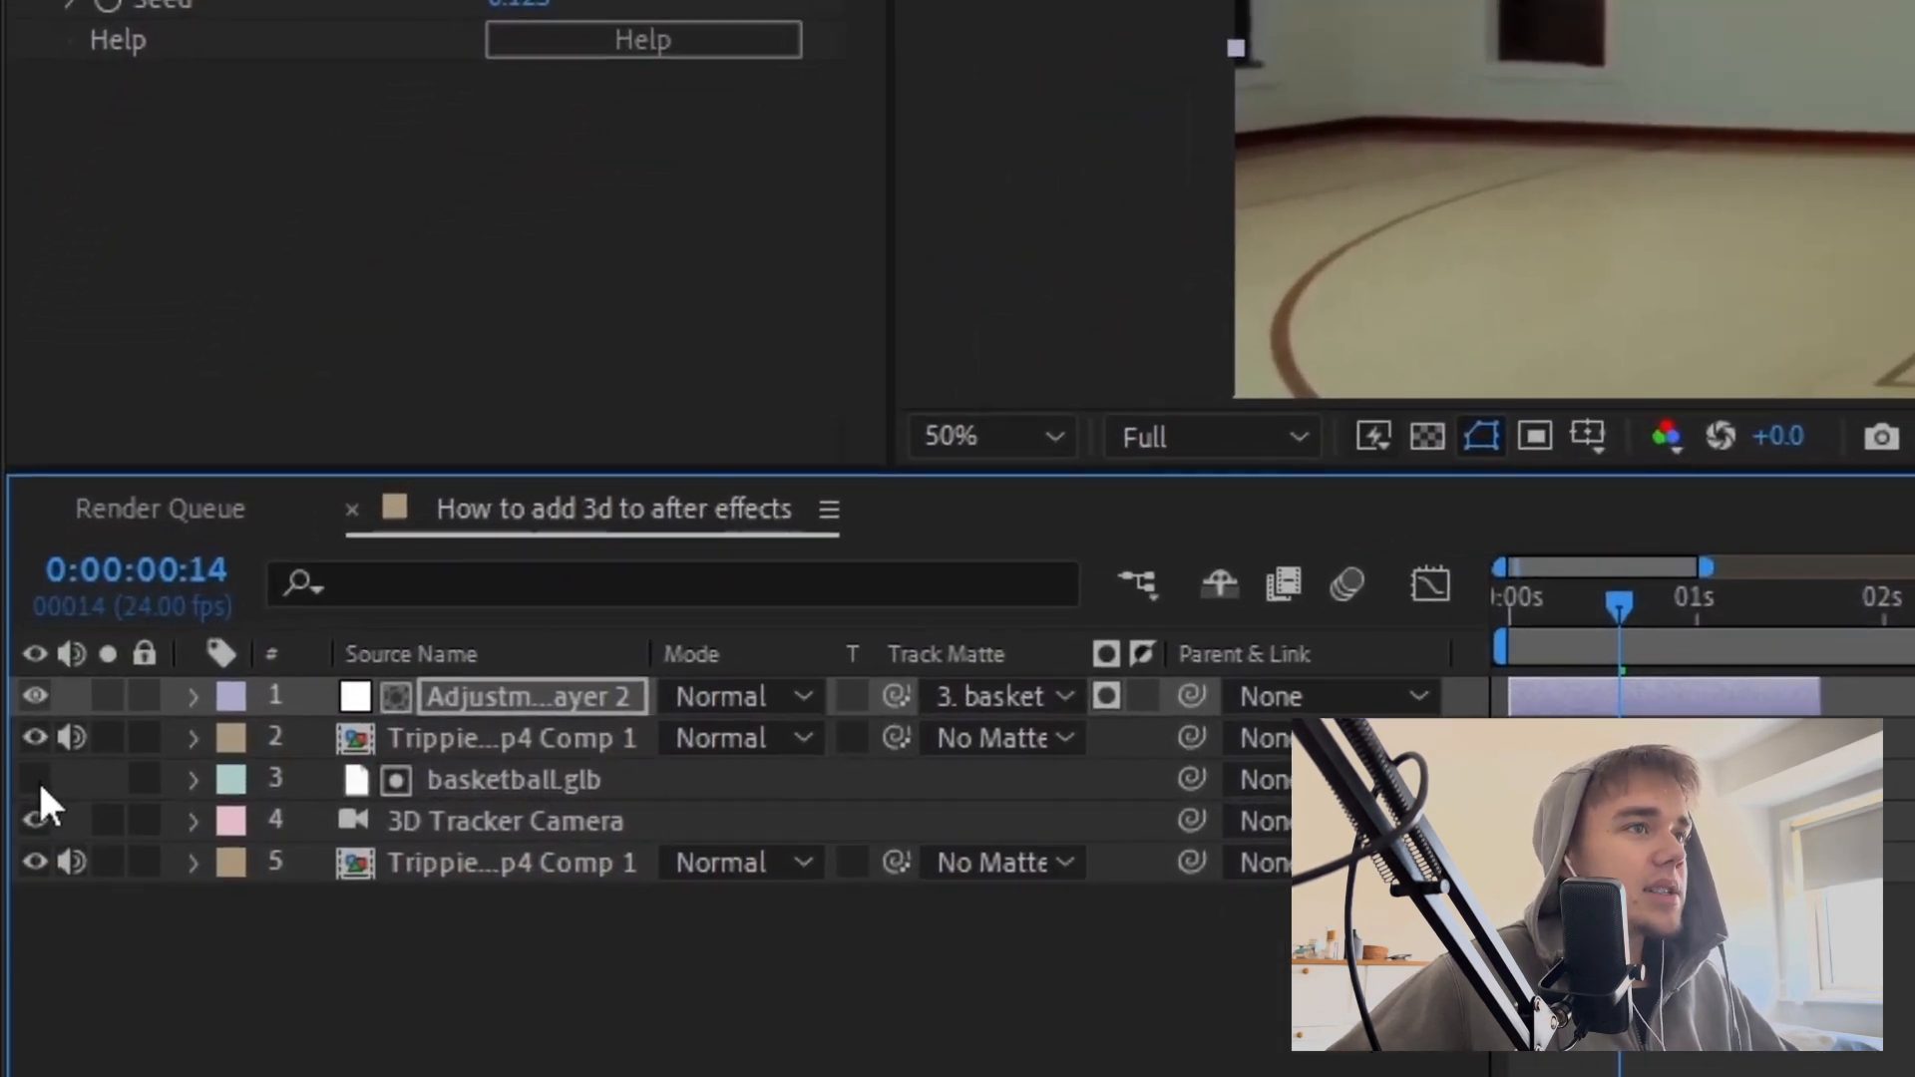
{"action": "left_click", "coordinate": [55, 783]}
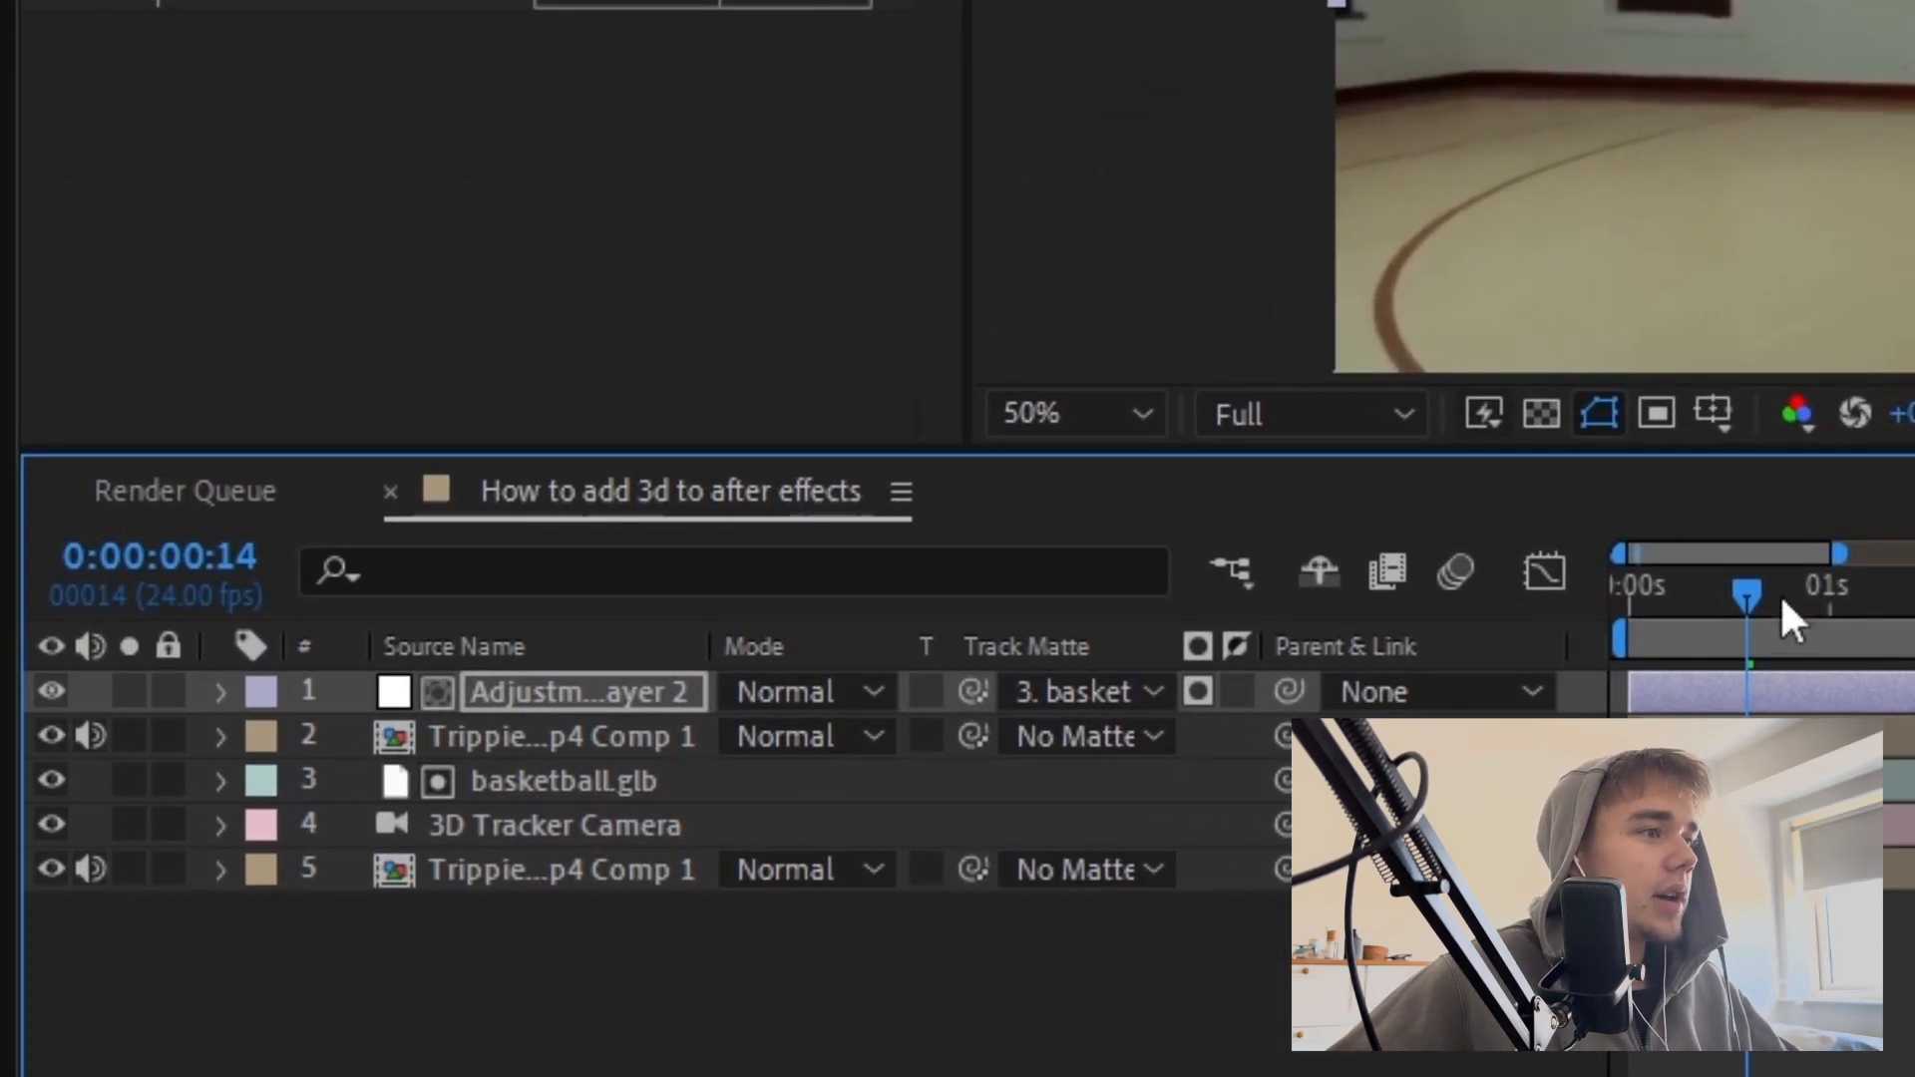
Step: Set the flicker effect's Amplitude to 1.49 and move the adjustment layer below the rotoscoped footage layer
{"action": "left_click_drag", "start_coordinate": [1779, 594], "coordinate": [1667, 599]}
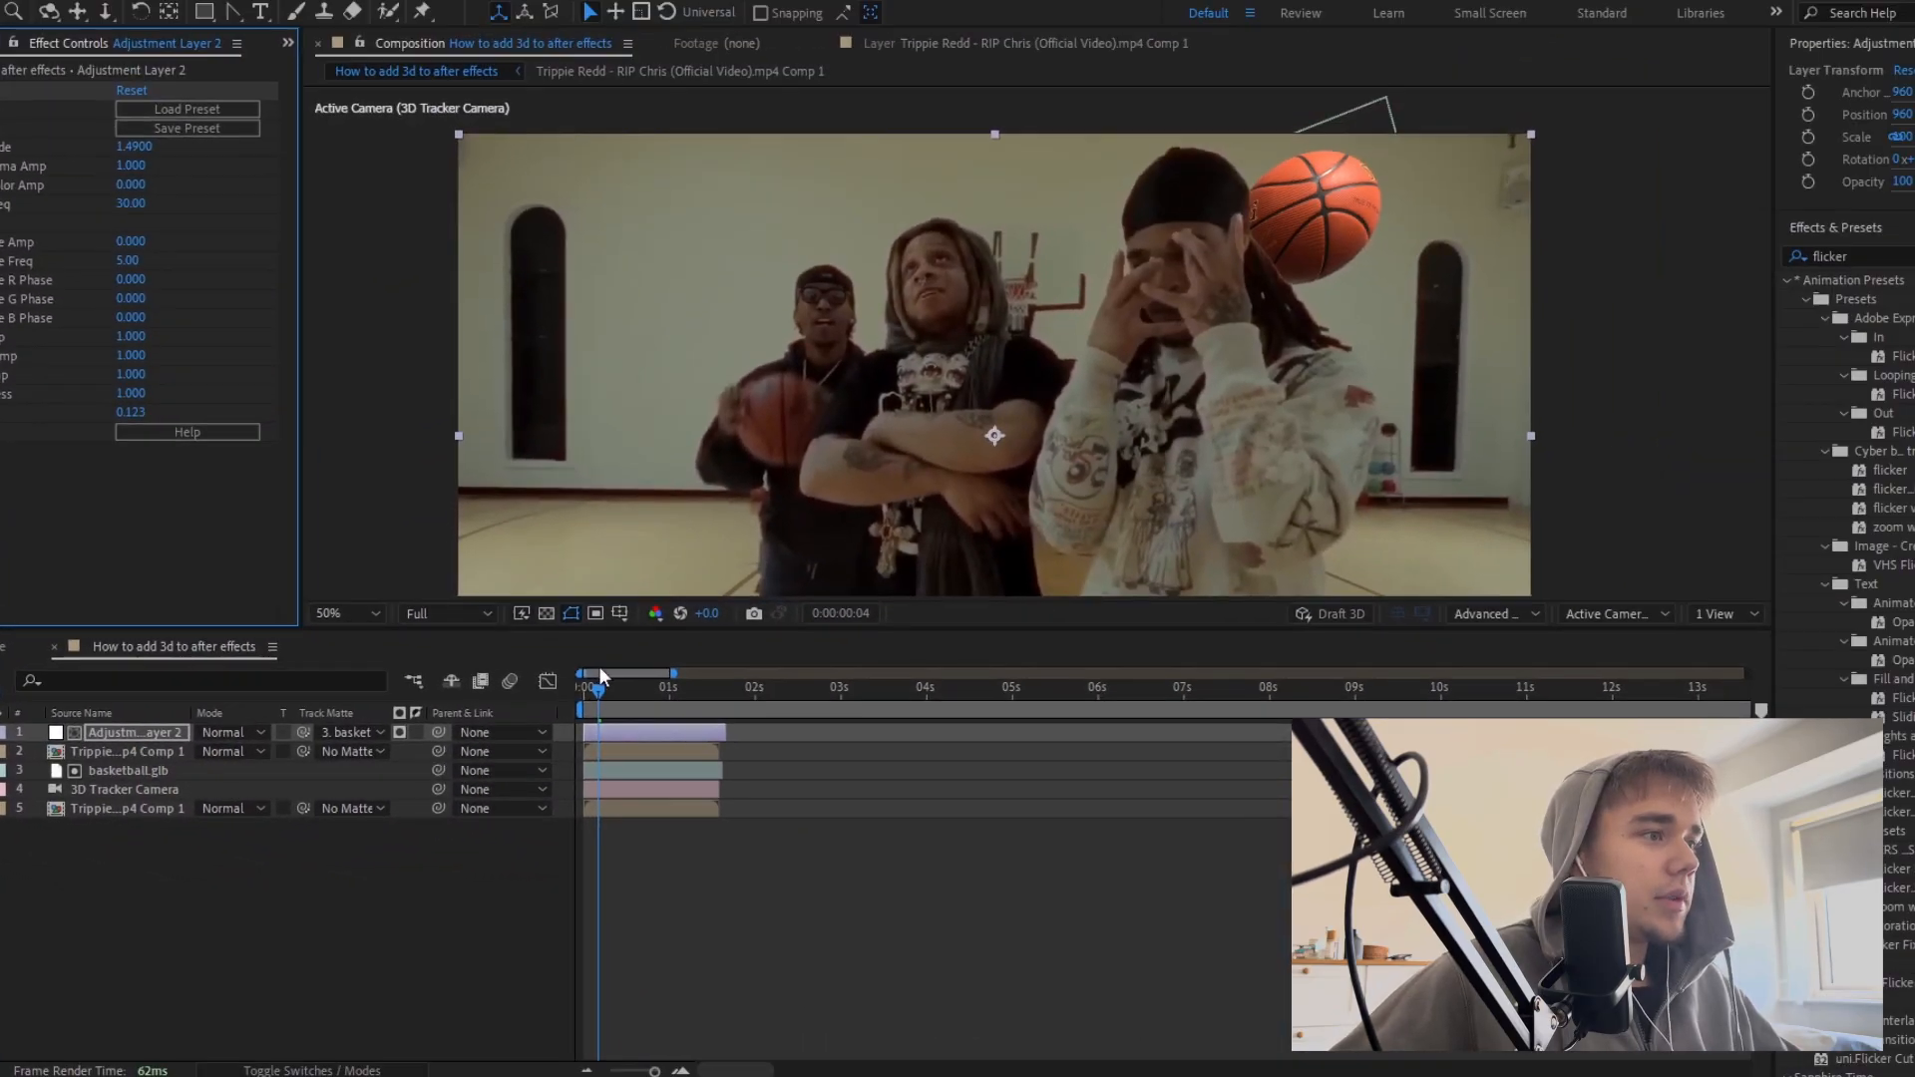
{"action": "left_click_drag", "start_coordinate": [600, 675], "coordinate": [667, 690]}
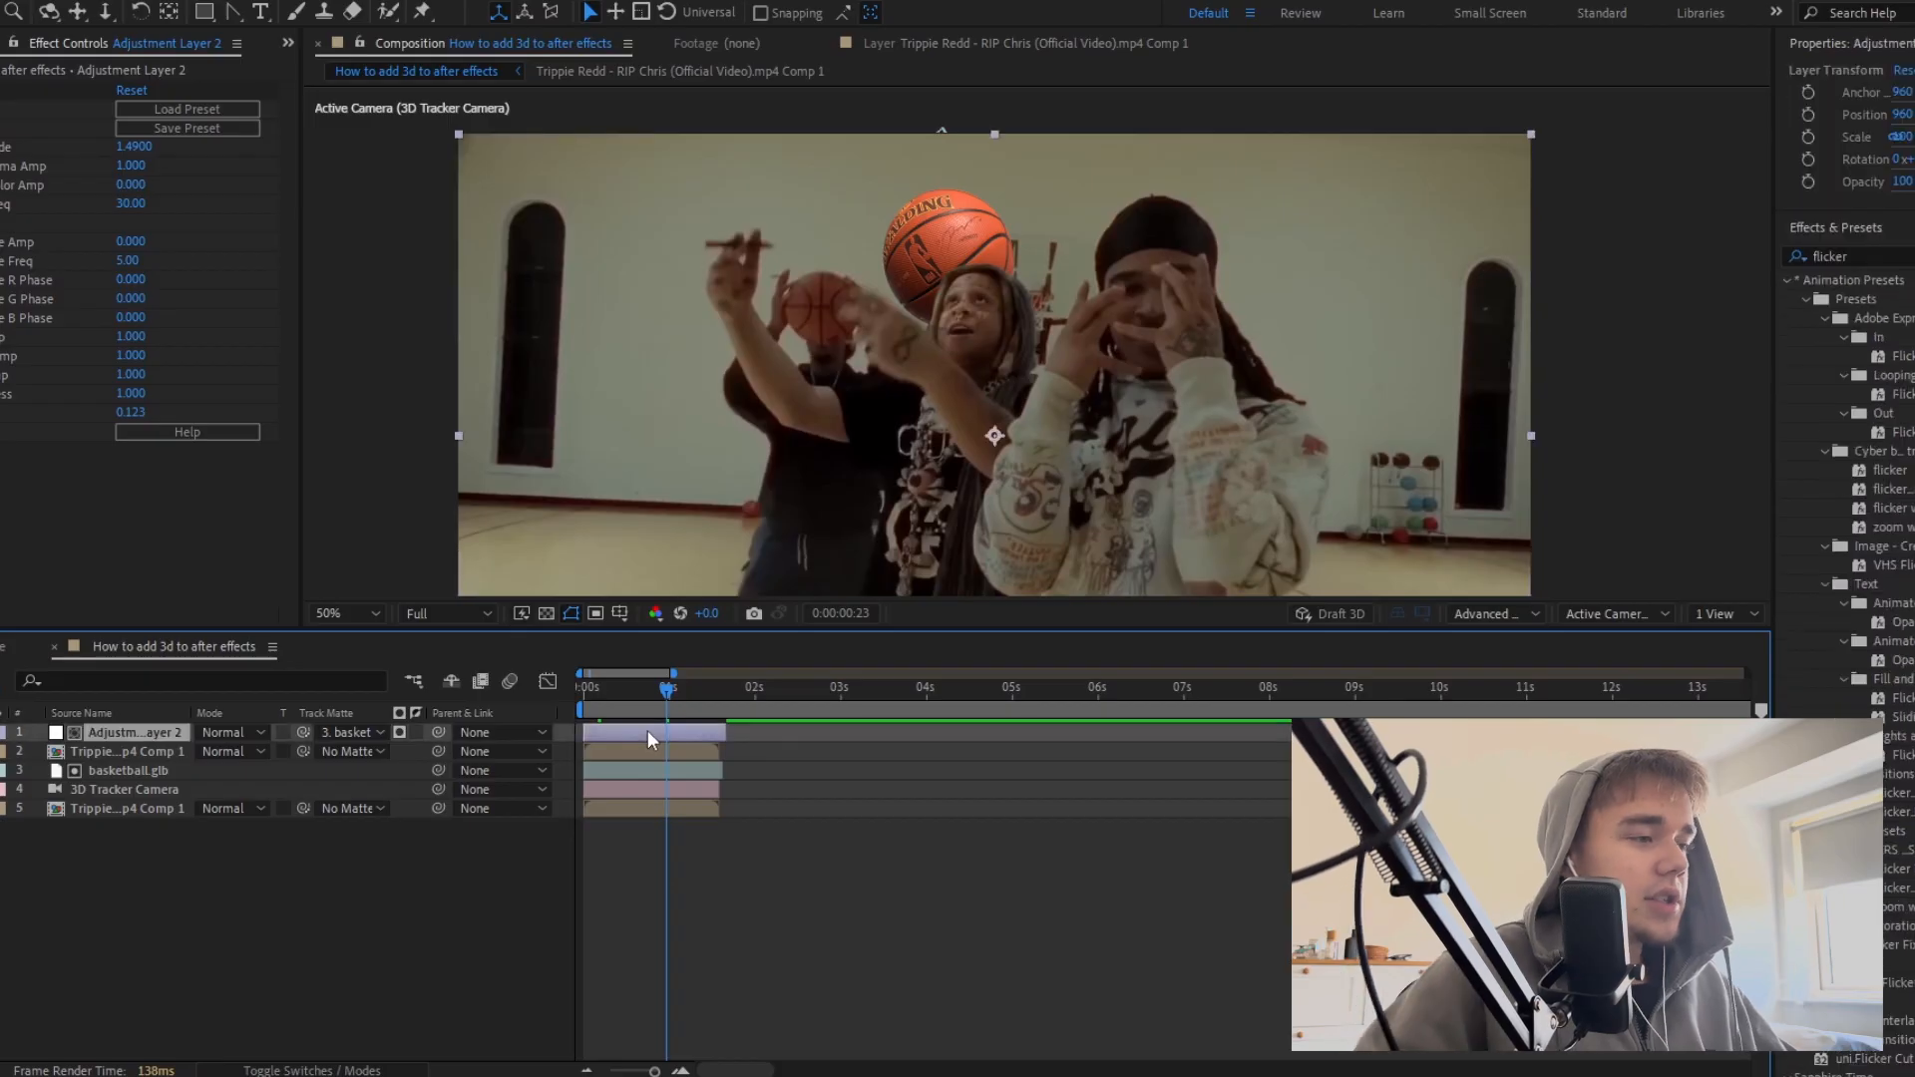
{"action": "key", "text": "ctrl+bracketleft"}
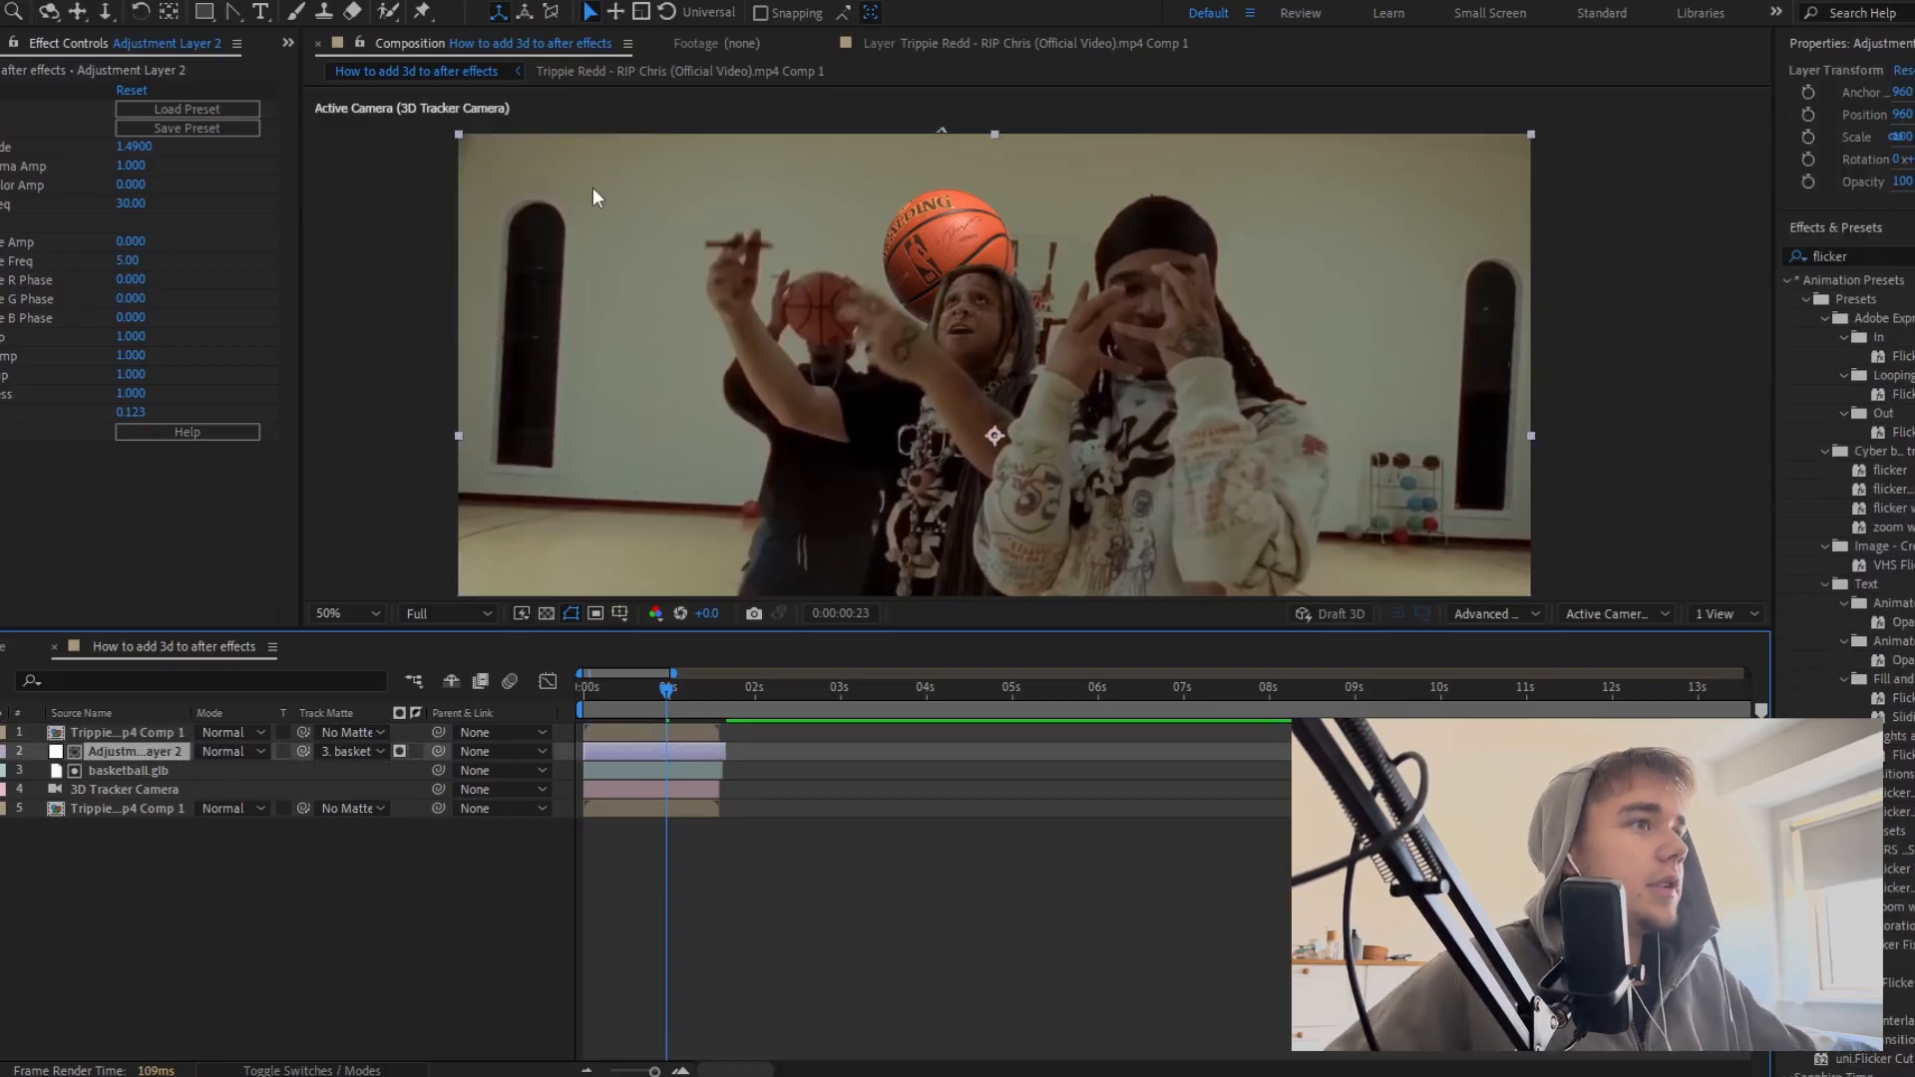
{"action": "key", "text": "space"}
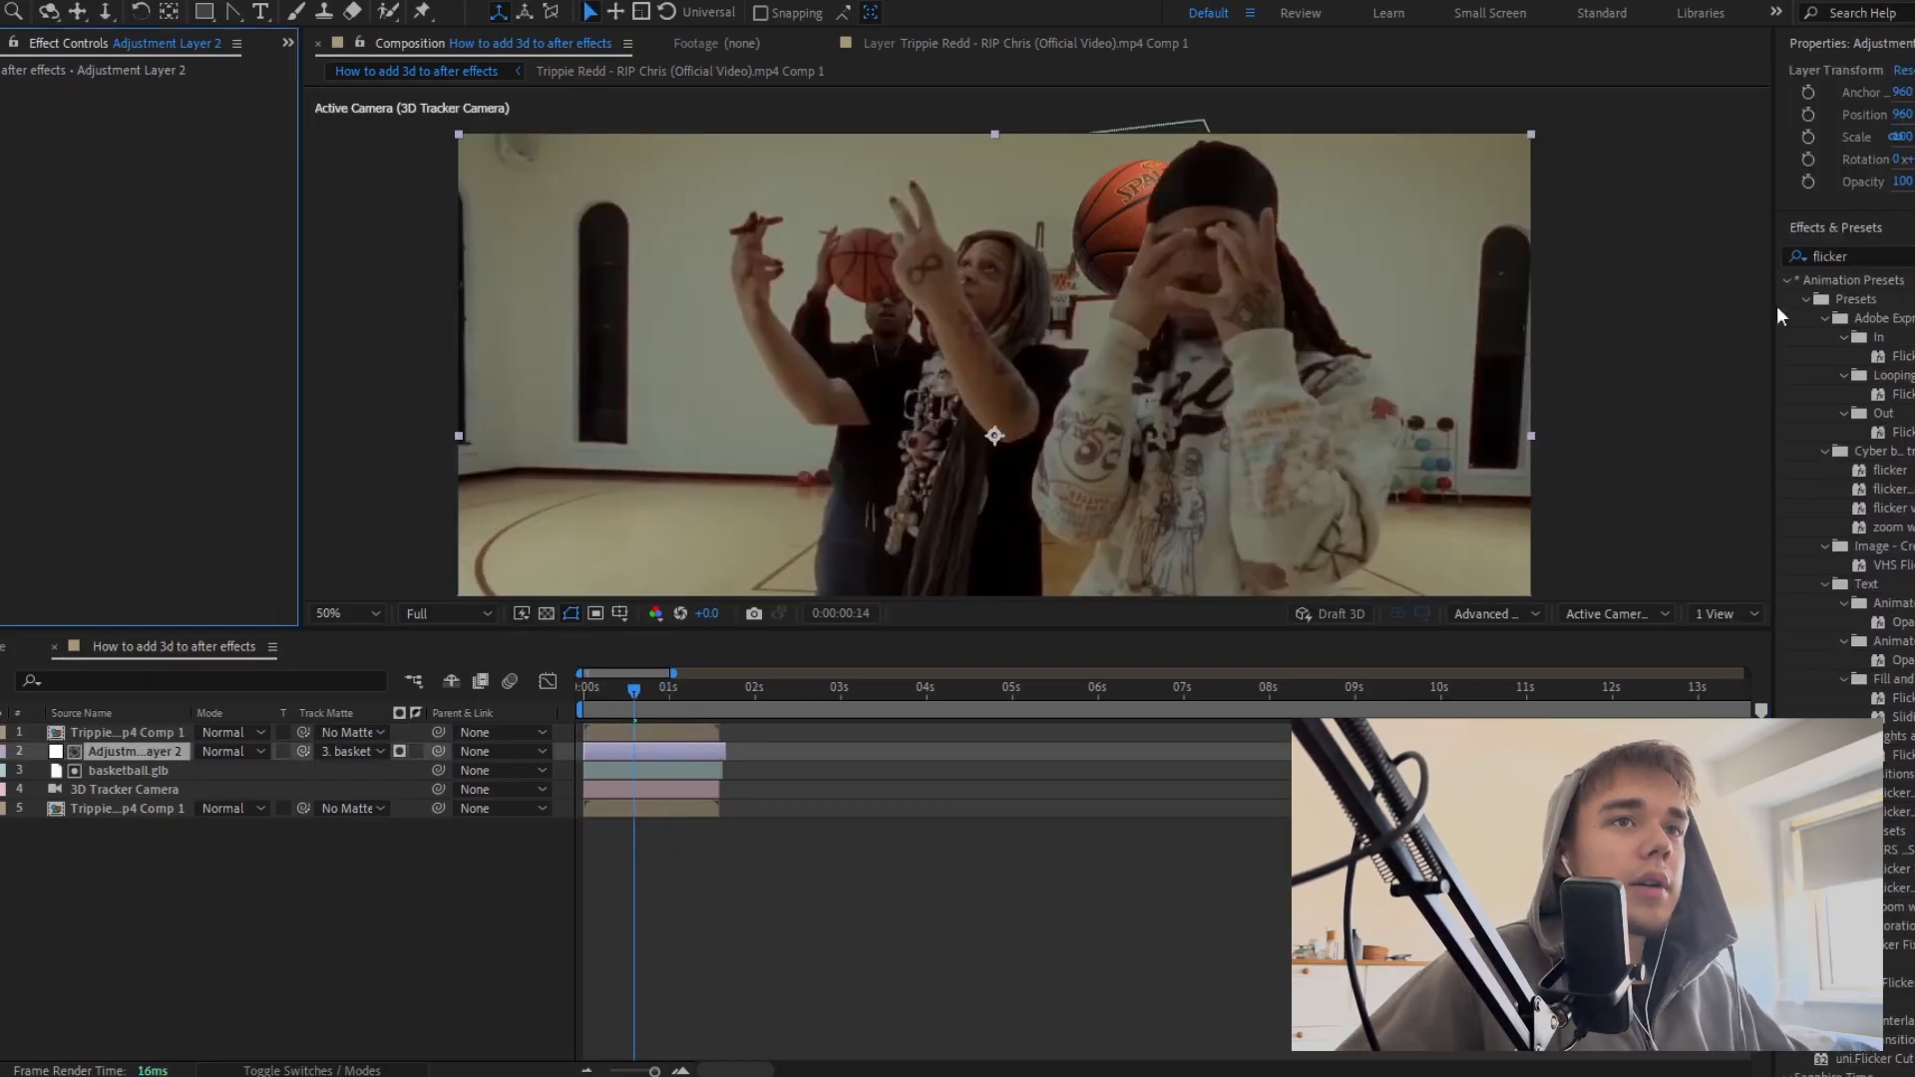
Step: Apply Gaussian Blur to the adjustment layer and increase its Blurriness to soften the basketball
{"action": "left_click_drag", "start_coordinate": [1853, 257], "coordinate": [1624, 240]}
{"action": "type", "text": "gaus"}
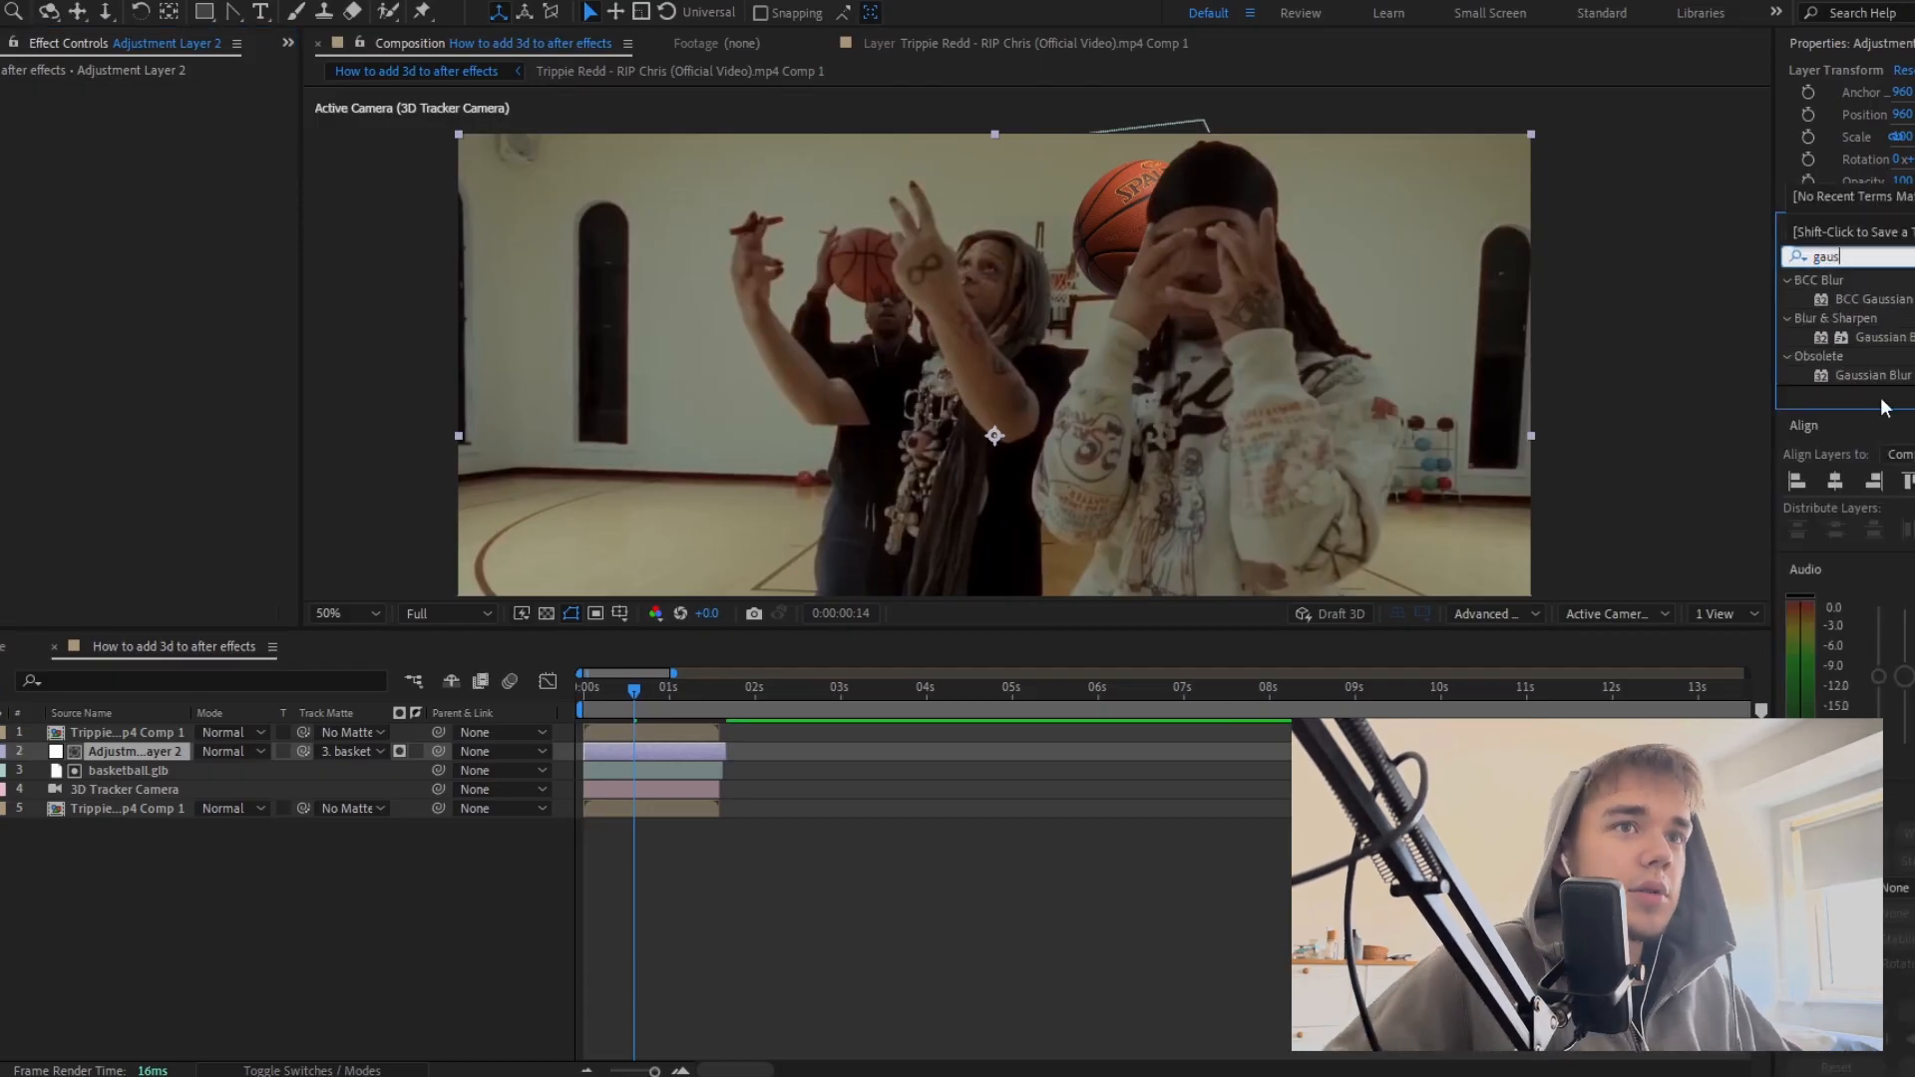
{"action": "left_click_drag", "start_coordinate": [1877, 337], "coordinate": [1817, 371]}
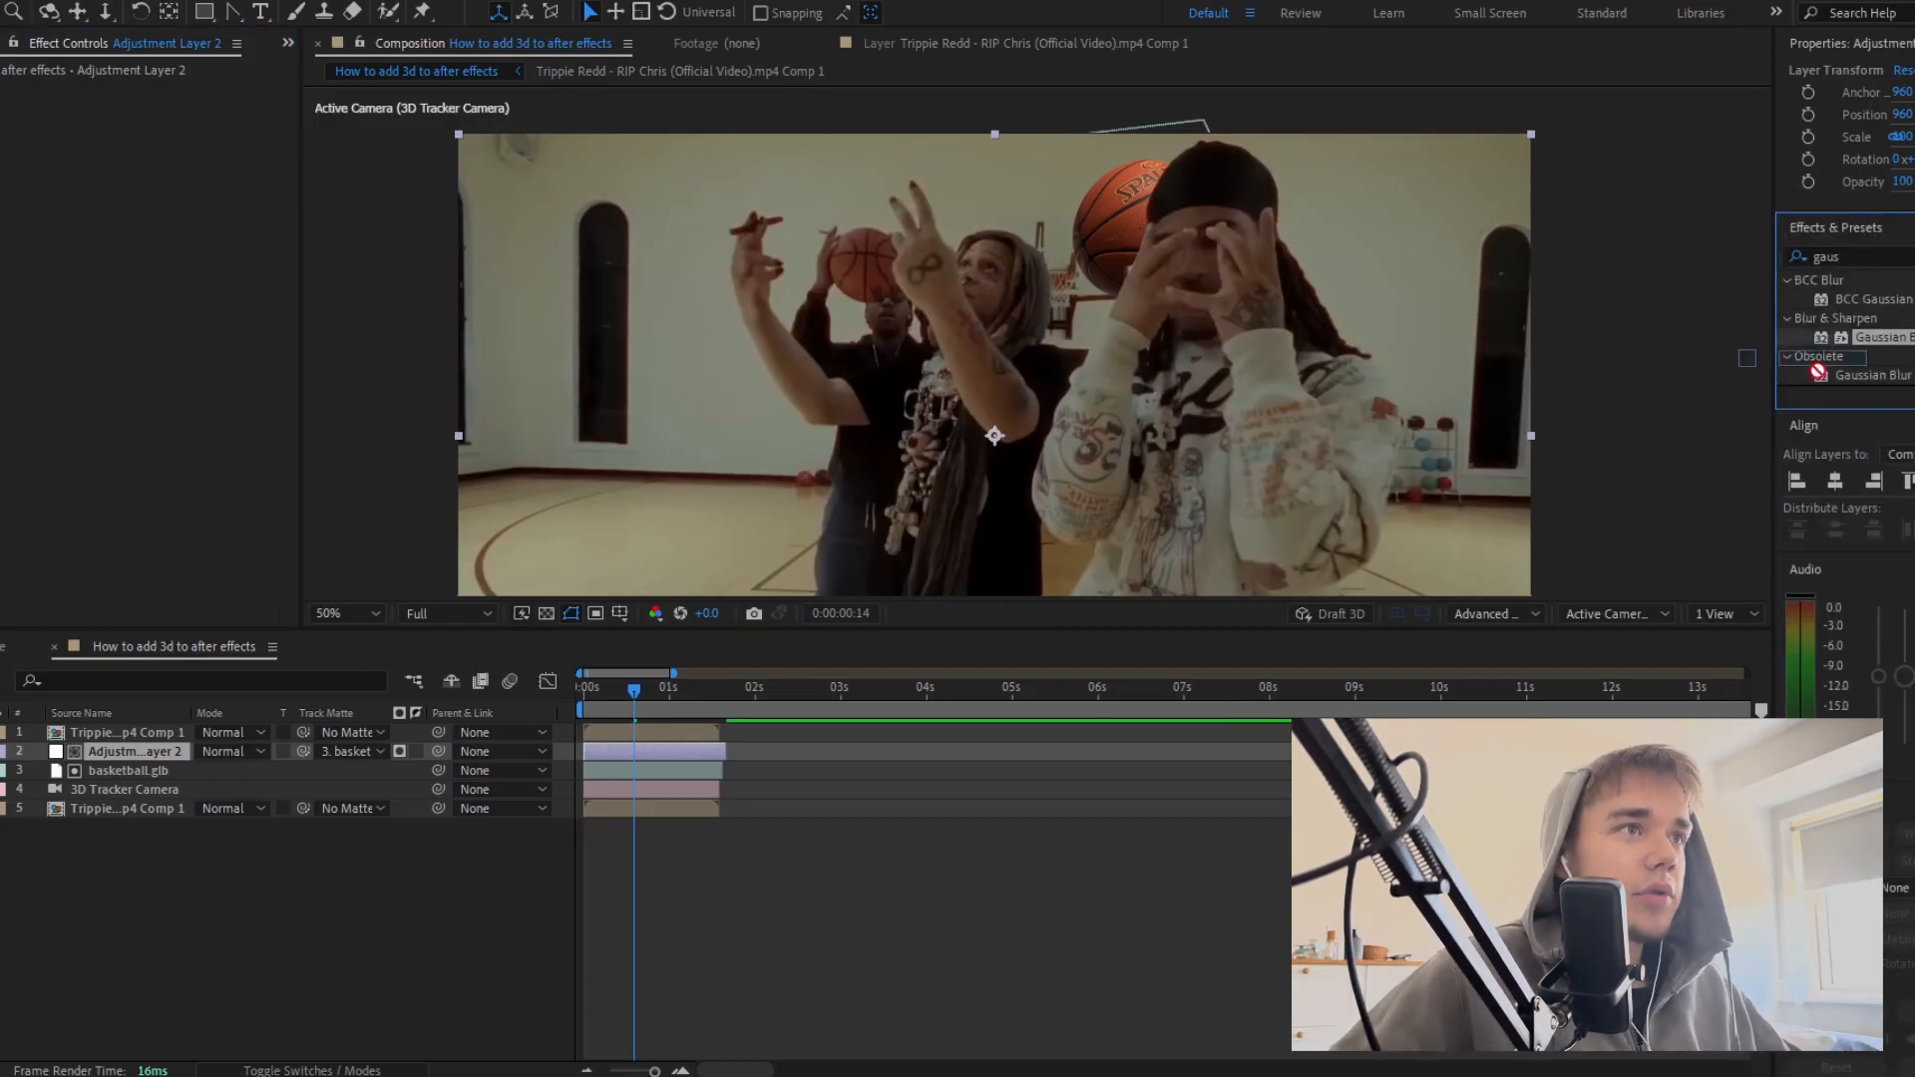
{"action": "left_click_drag", "start_coordinate": [687, 760], "coordinate": [712, 750]}
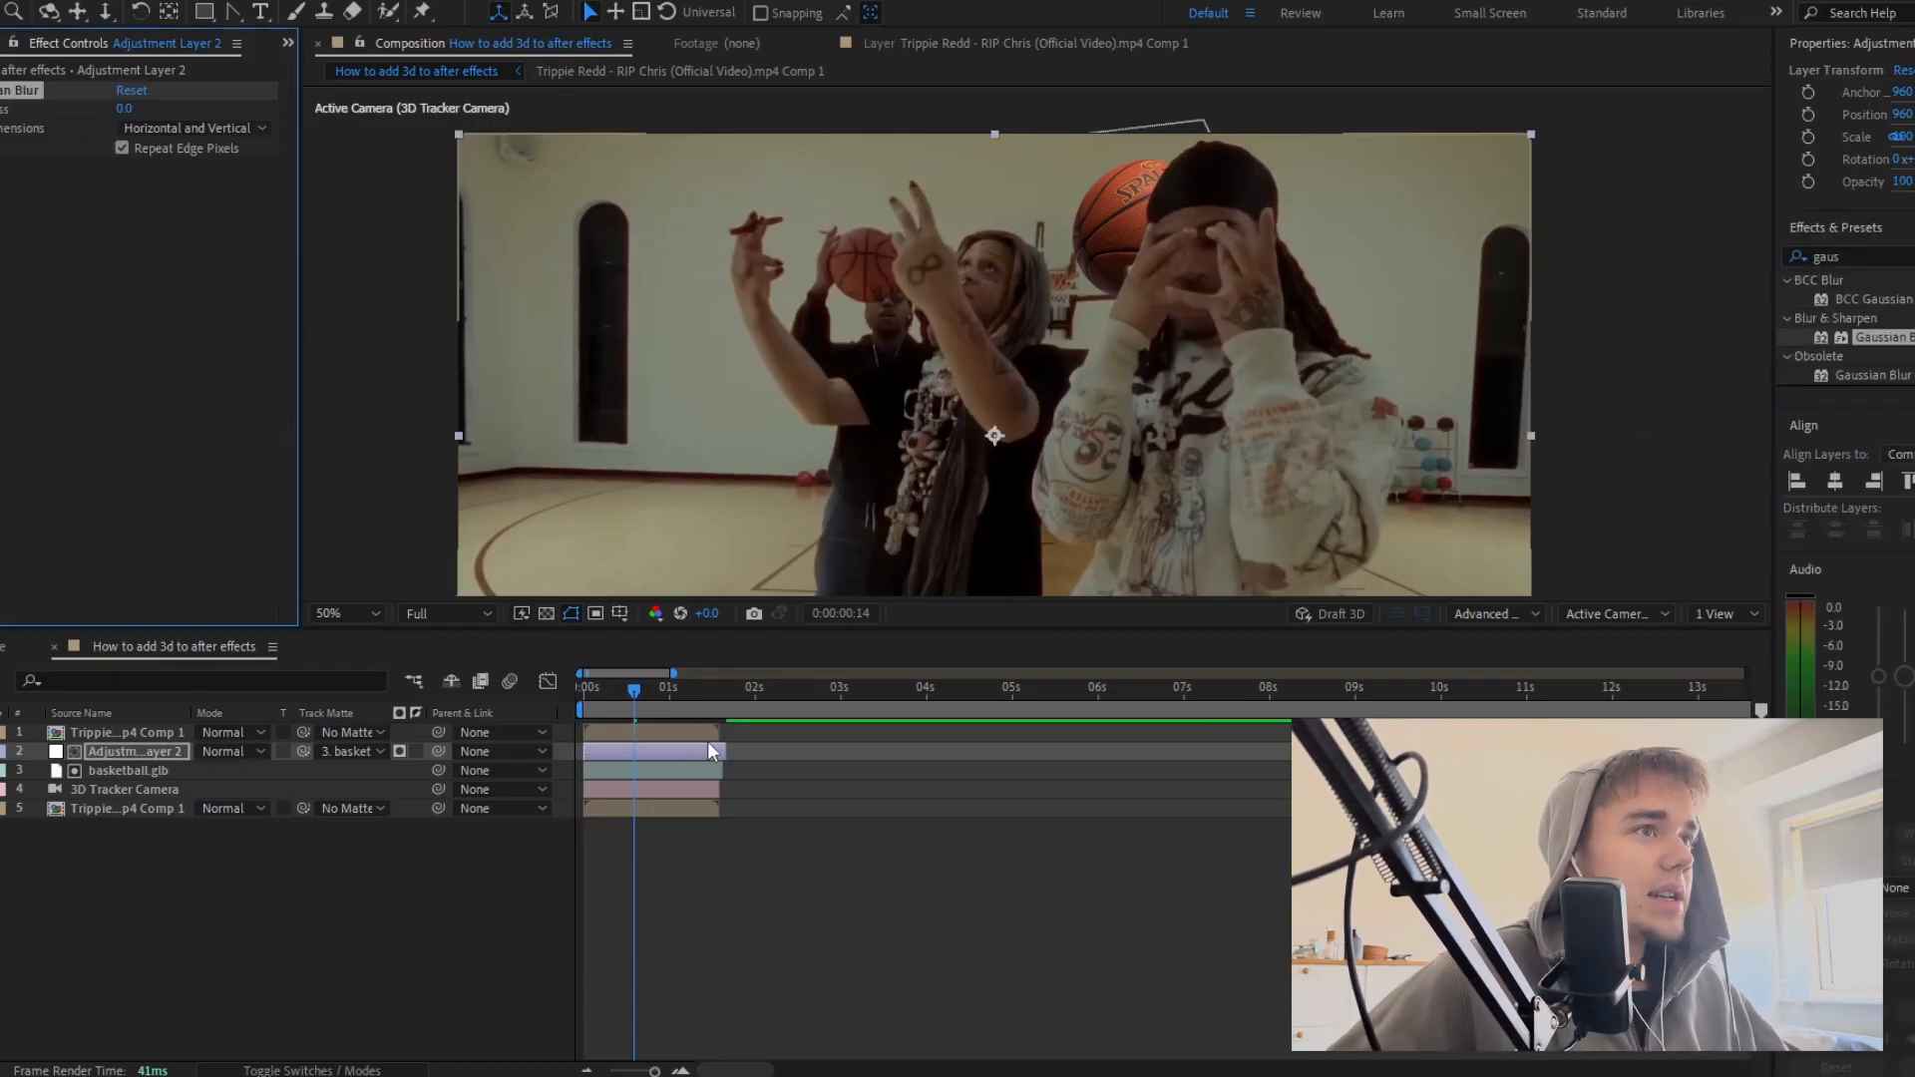
{"action": "left_click", "coordinate": [646, 683]}
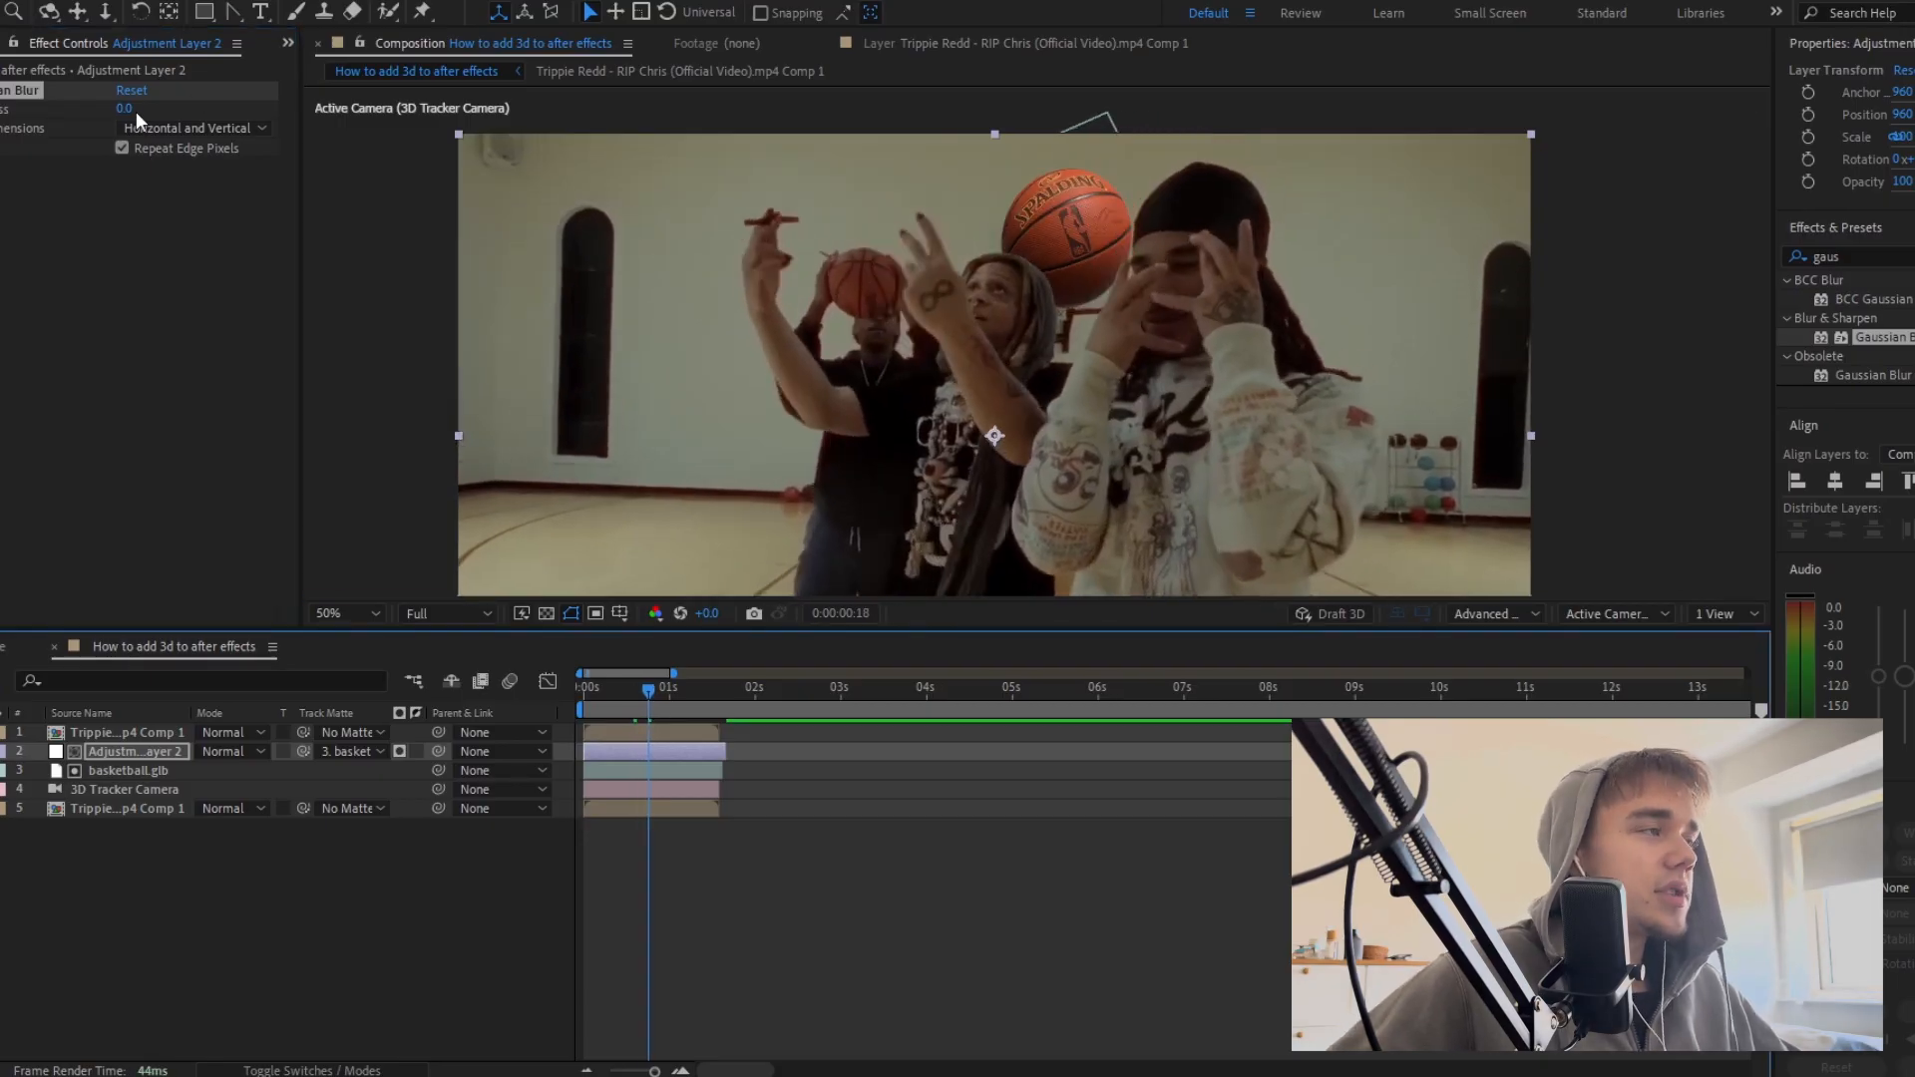
{"action": "left_click_drag", "start_coordinate": [127, 109], "coordinate": [214, 122]}
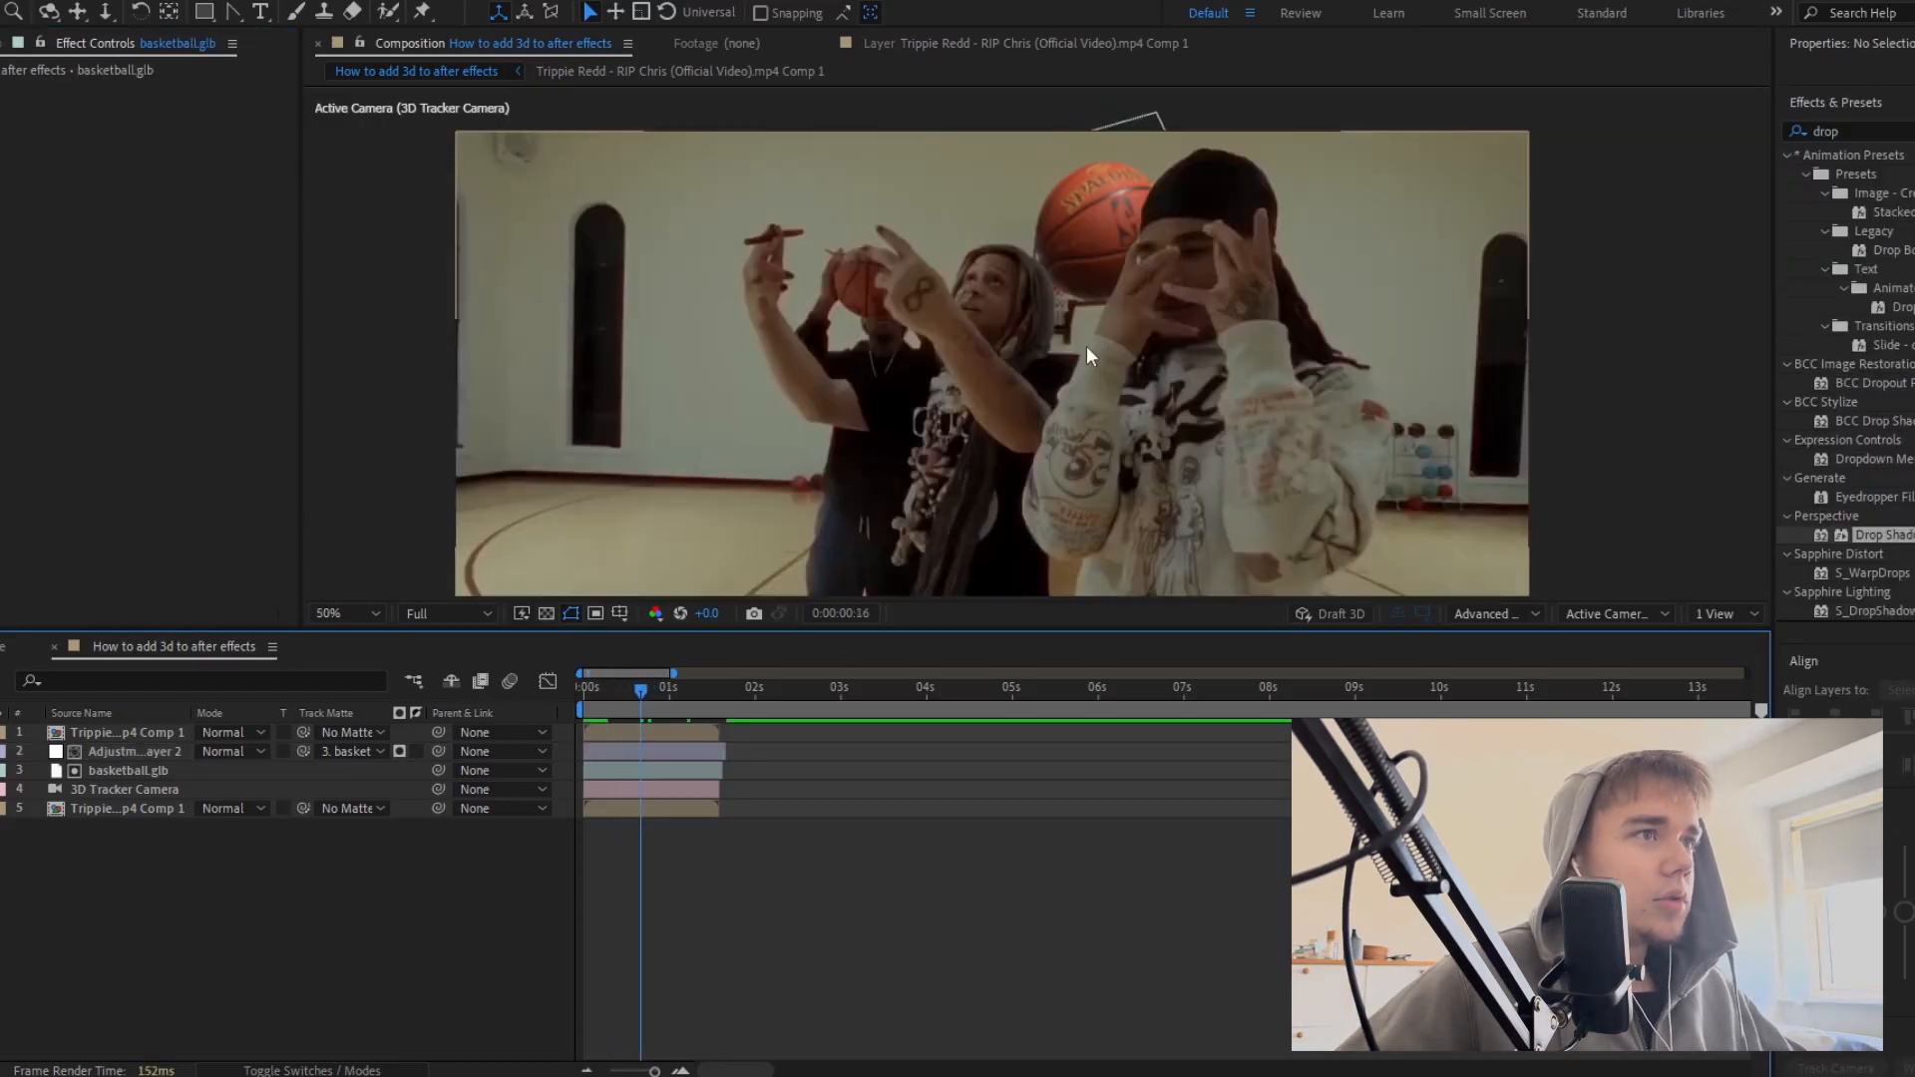
Step: Apply Brightness & Contrast to the adjustment layer and set its Brightness to -22 and Contrast to 64
{"action": "double_click", "coordinate": [1907, 128]}
{"action": "type", "text": "brig"}
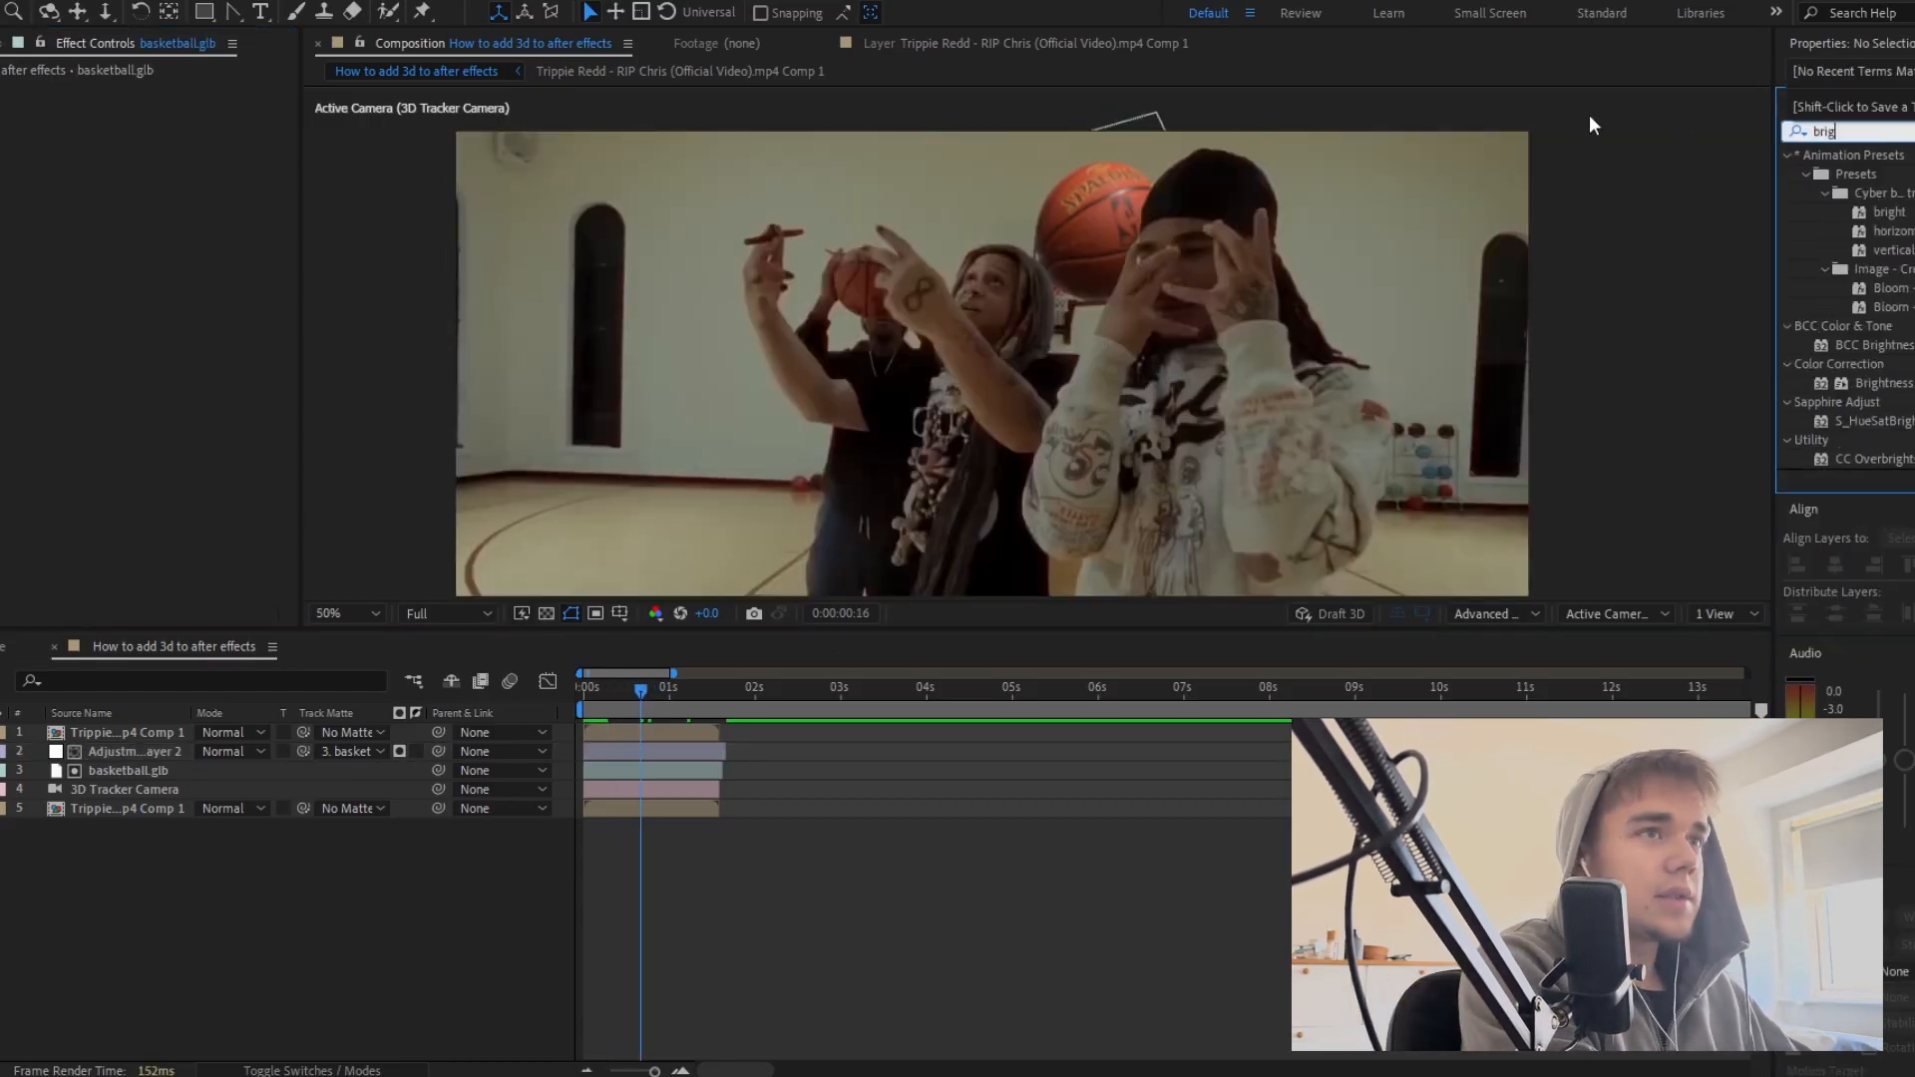
{"action": "left_click_drag", "start_coordinate": [1880, 383], "coordinate": [1795, 376]}
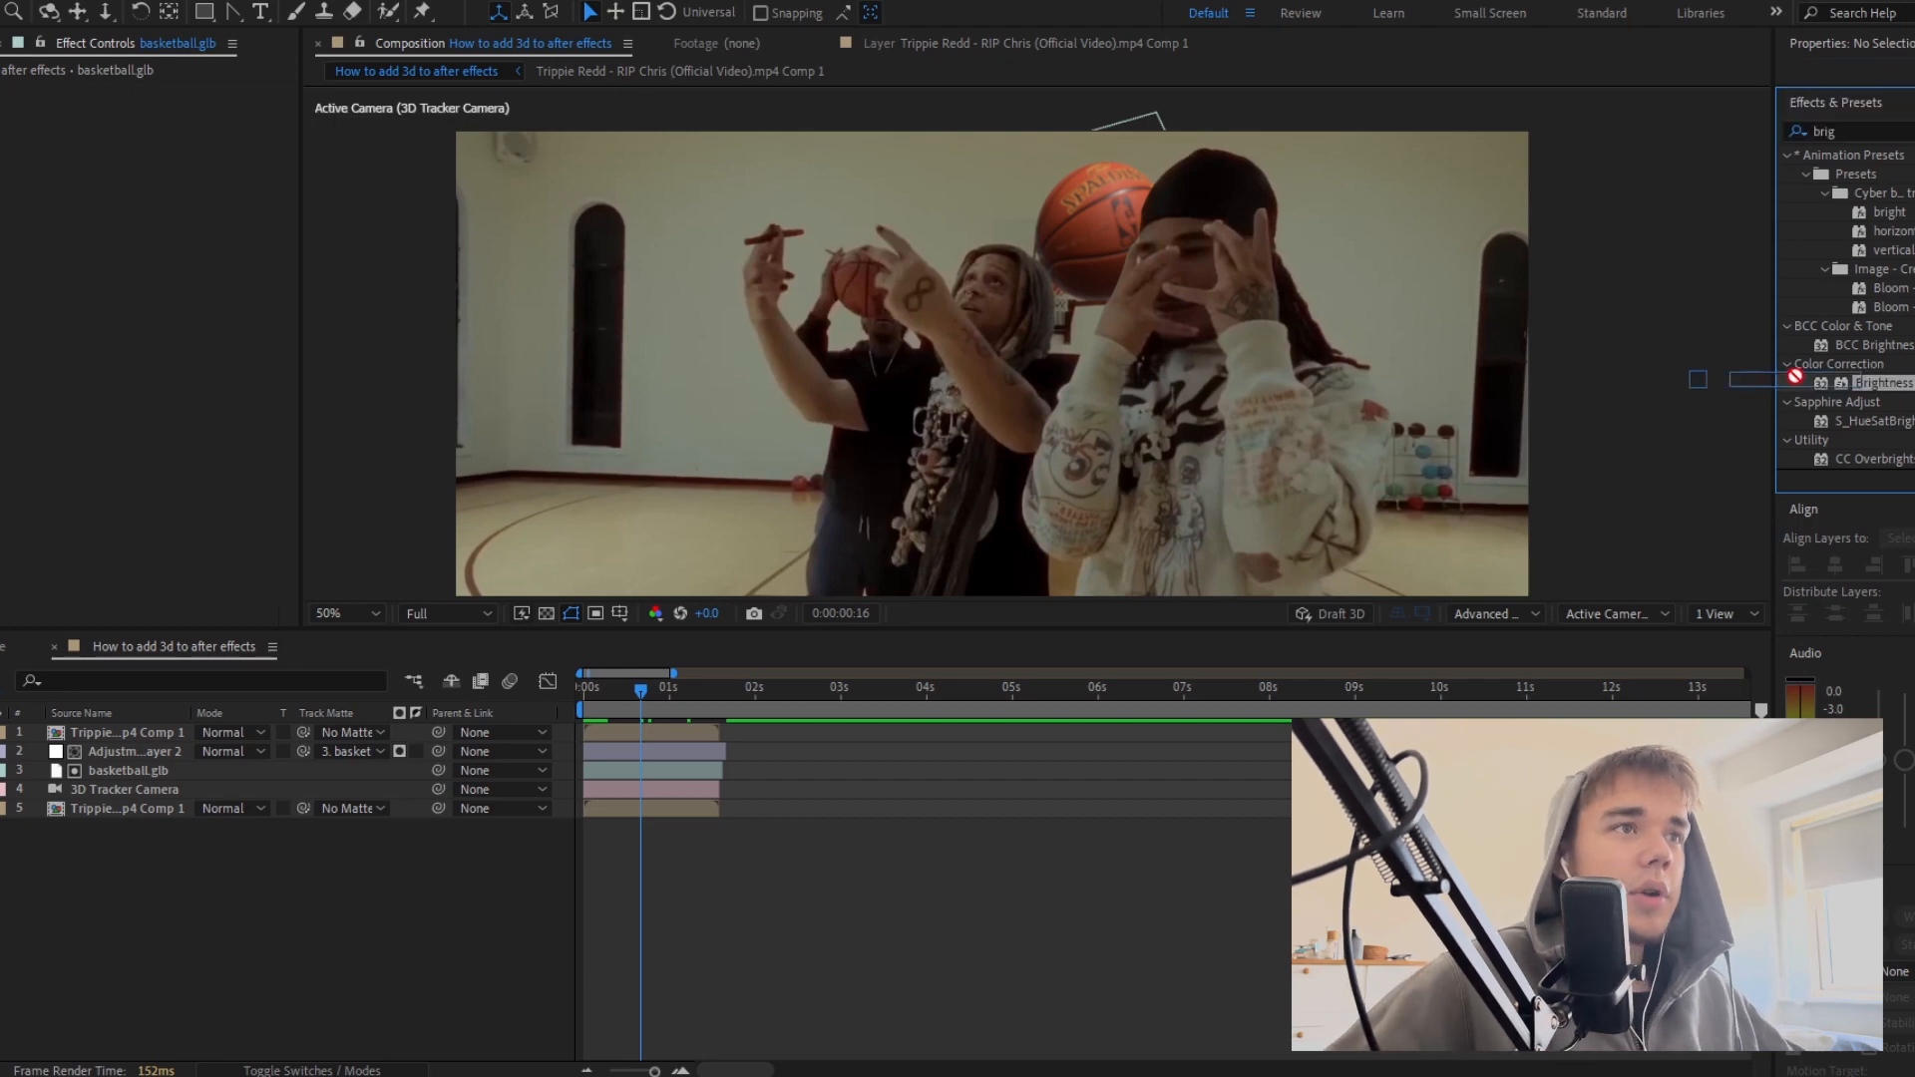
{"action": "left_click_drag", "start_coordinate": [663, 666], "coordinate": [658, 754]}
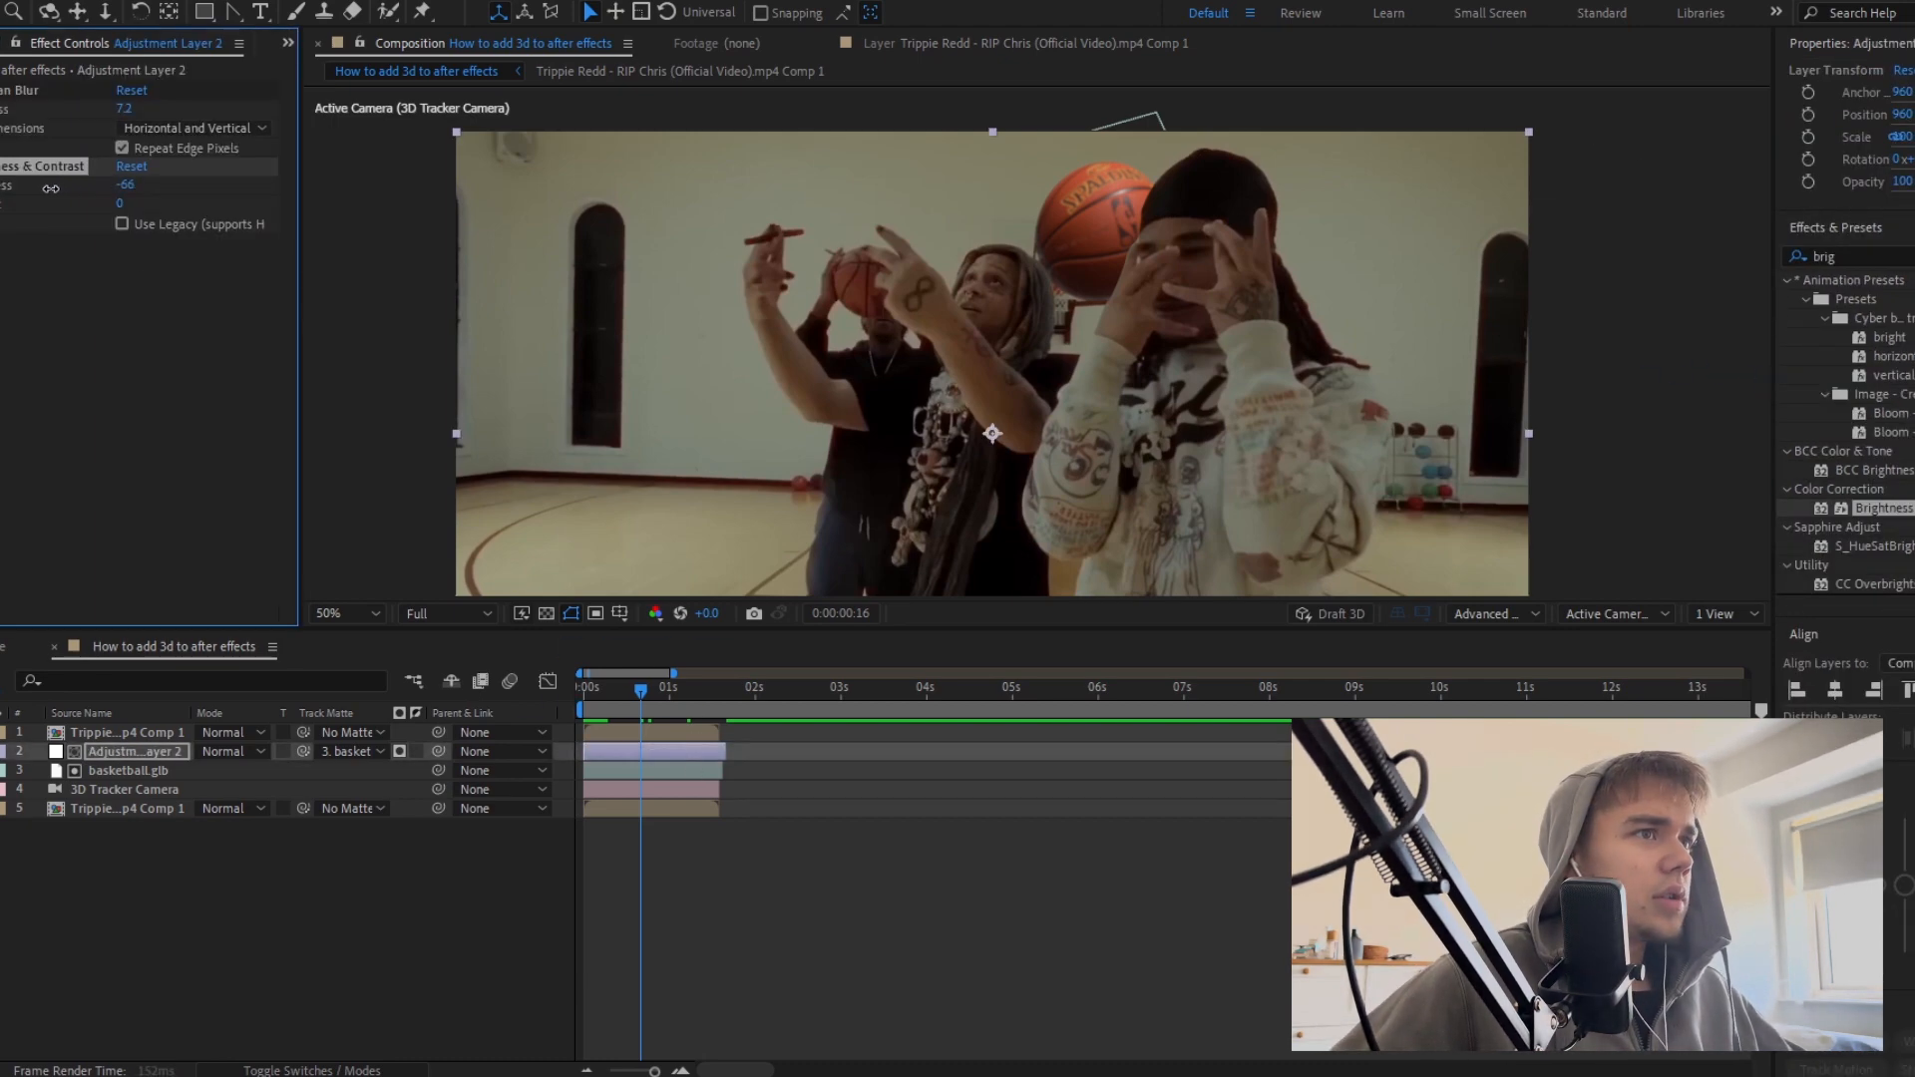
{"action": "left_click_drag", "start_coordinate": [50, 188], "coordinate": [30, 188]}
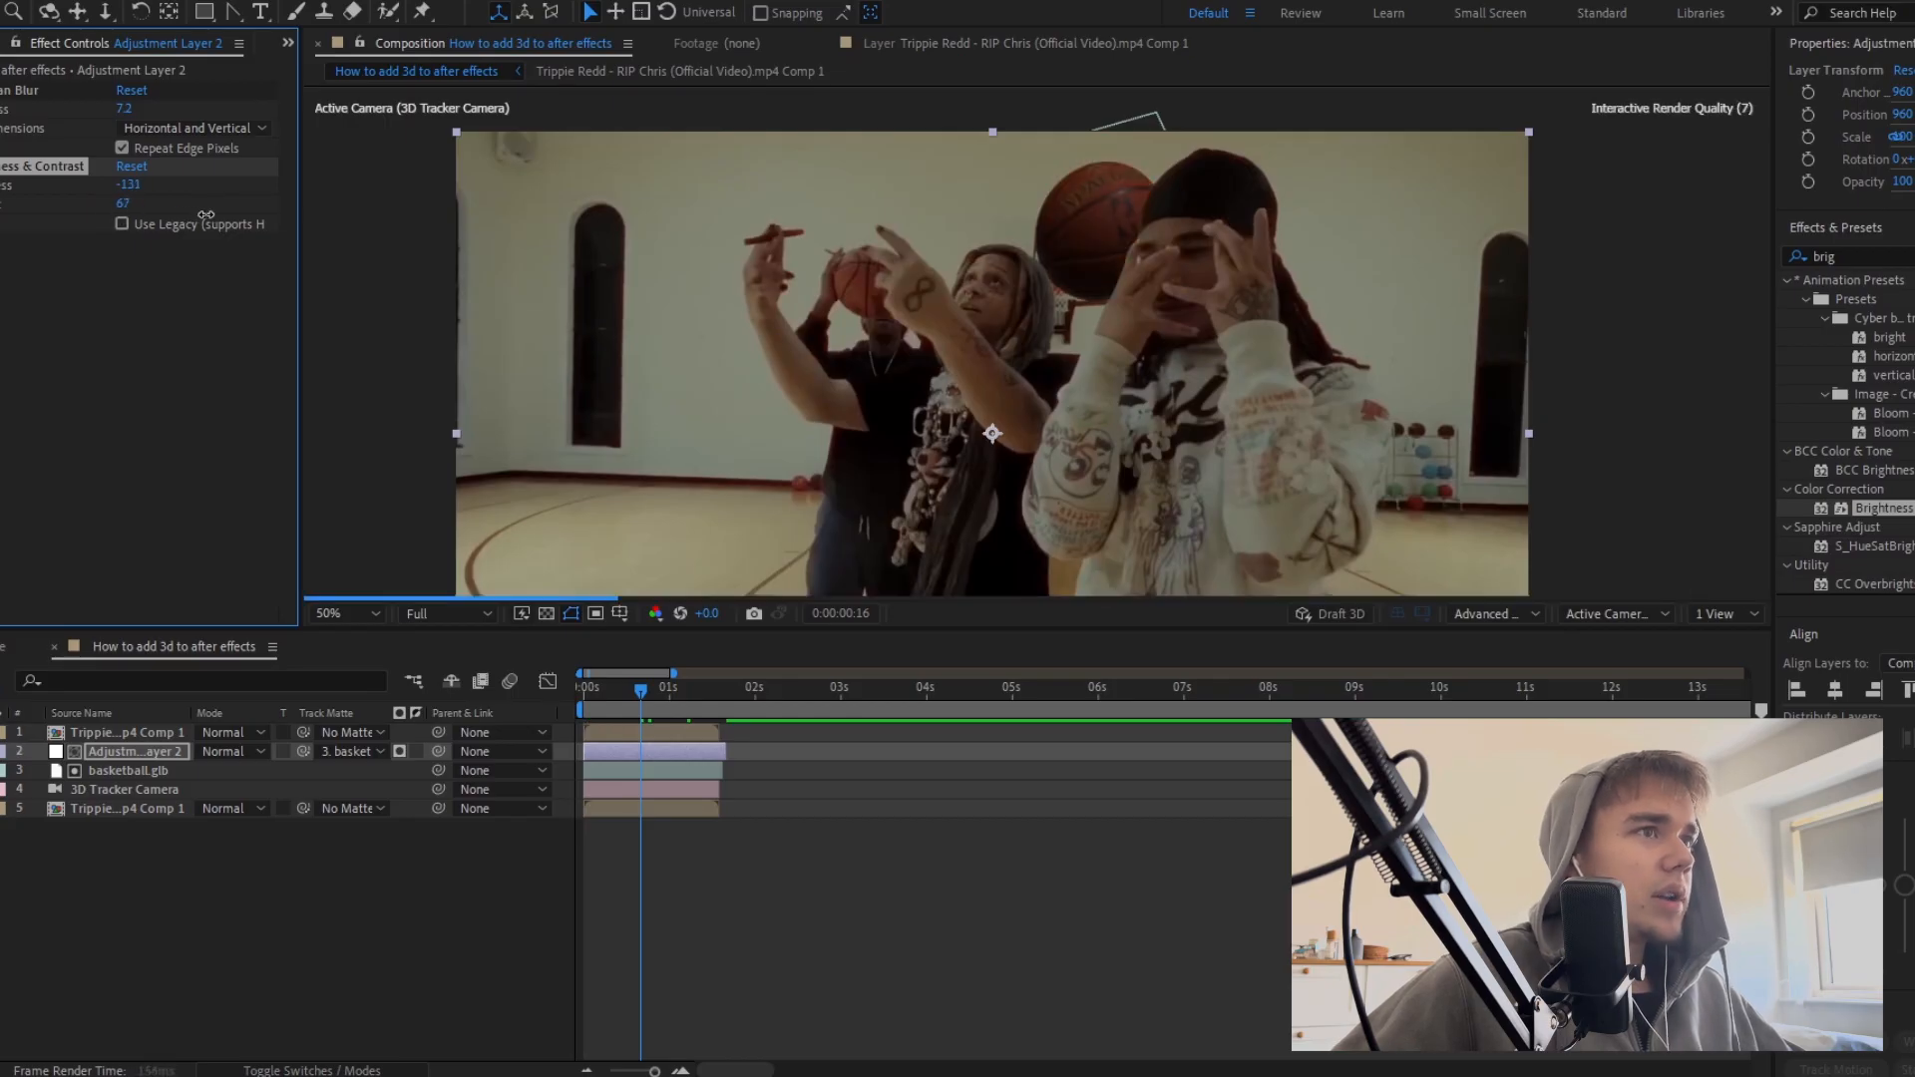
{"action": "left_click_drag", "start_coordinate": [206, 214], "coordinate": [284, 204]}
{"action": "left_click", "coordinate": [208, 397]}
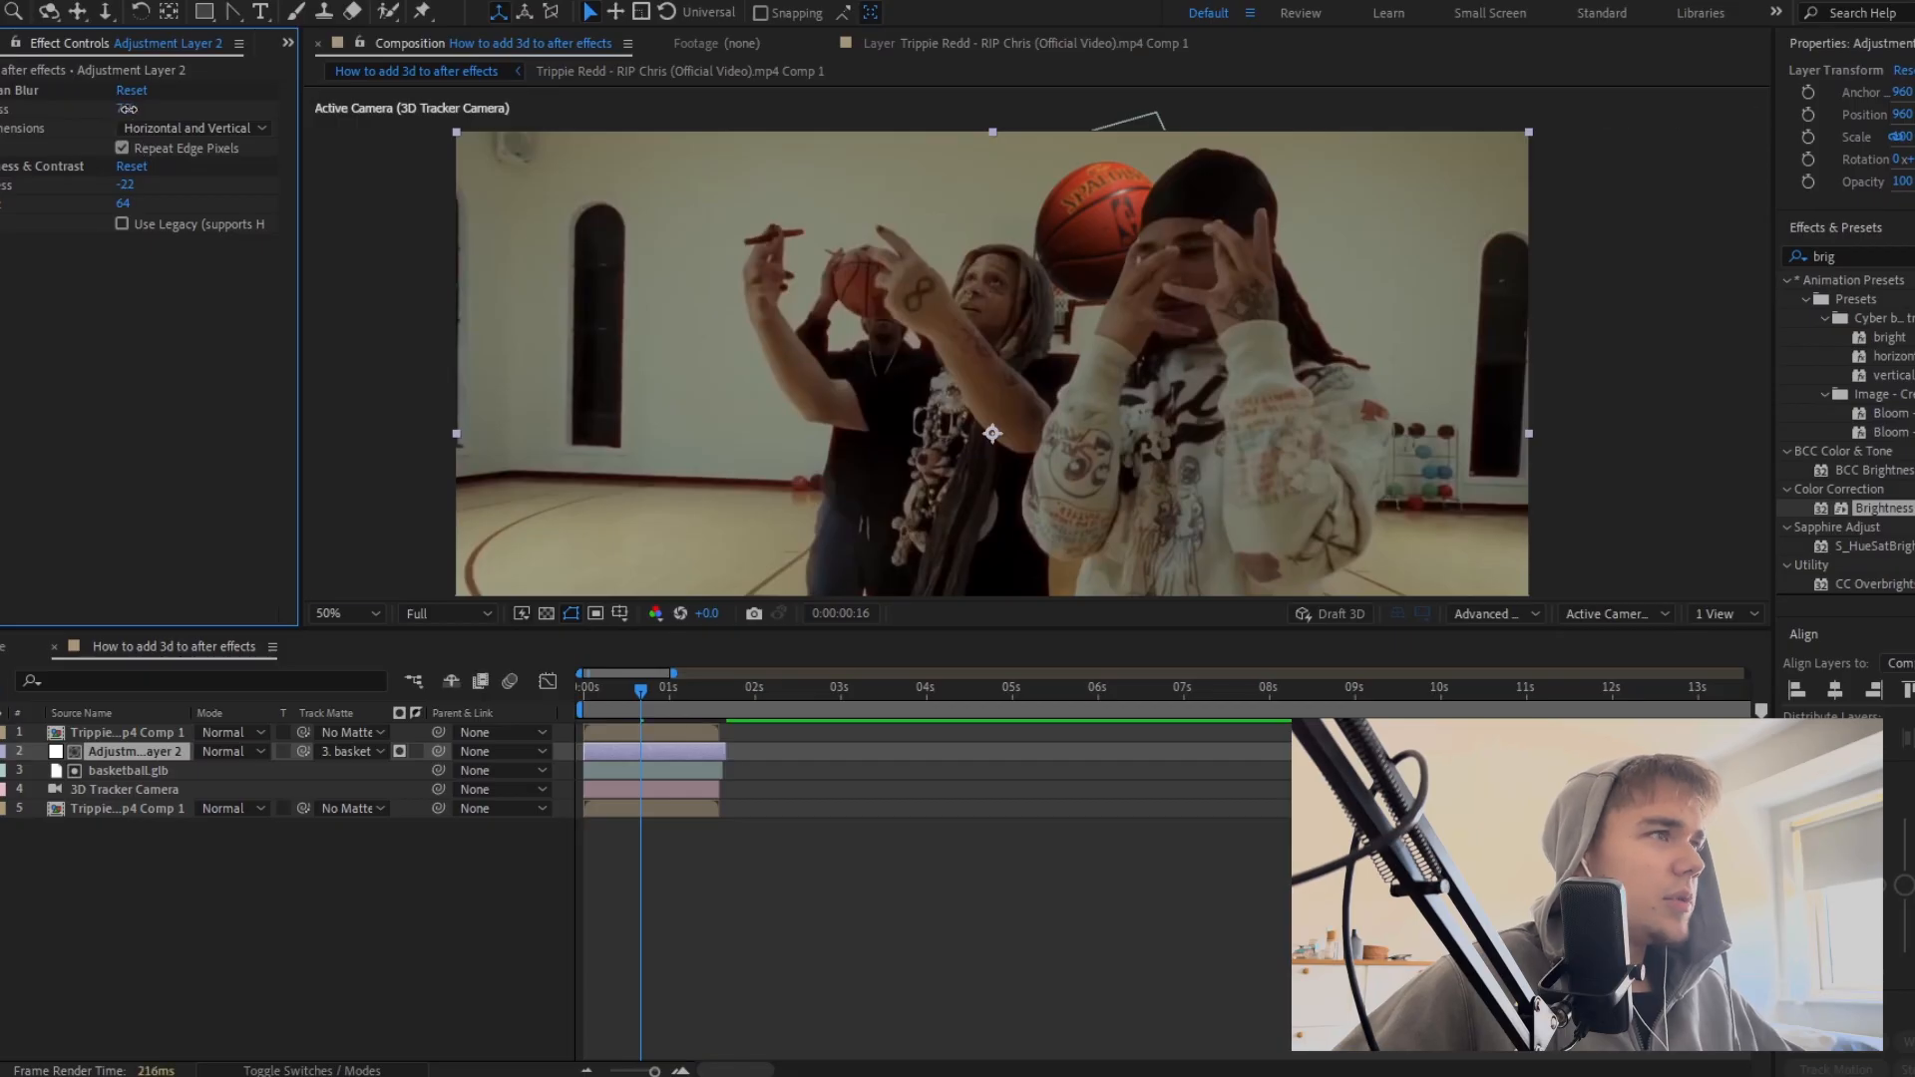
Step: Set the adjustment layer's Gaussian Blur Blurriness to 9.9 and preview the composite from the first frame
{"action": "left_click_drag", "start_coordinate": [127, 108], "coordinate": [158, 110]}
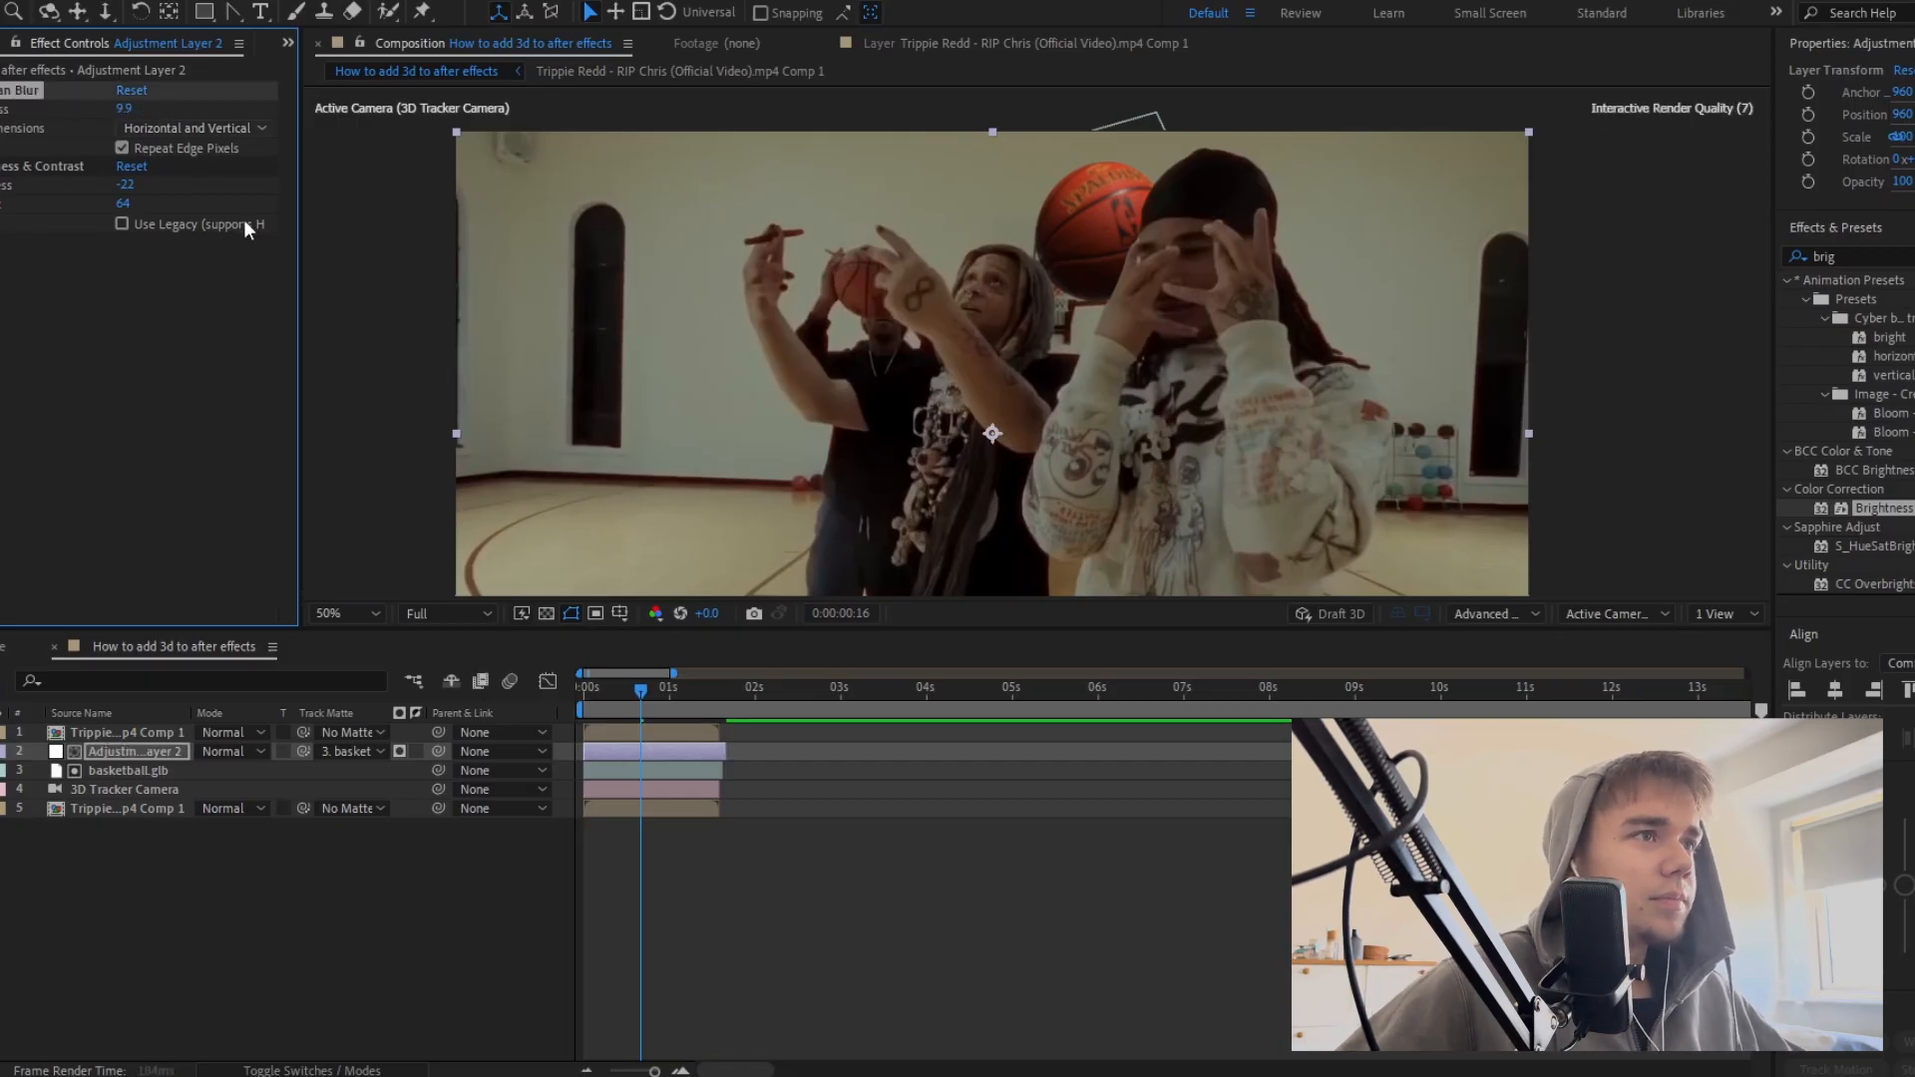
{"action": "left_click_drag", "start_coordinate": [1013, 422], "coordinate": [1060, 211]}
{"action": "key", "text": "Home"}
{"action": "scroll", "coordinate": [1177, 239], "scroll_direction": "down", "scroll_amount": 2}
{"action": "left_click_drag", "start_coordinate": [1299, 244], "coordinate": [1320, 278]}
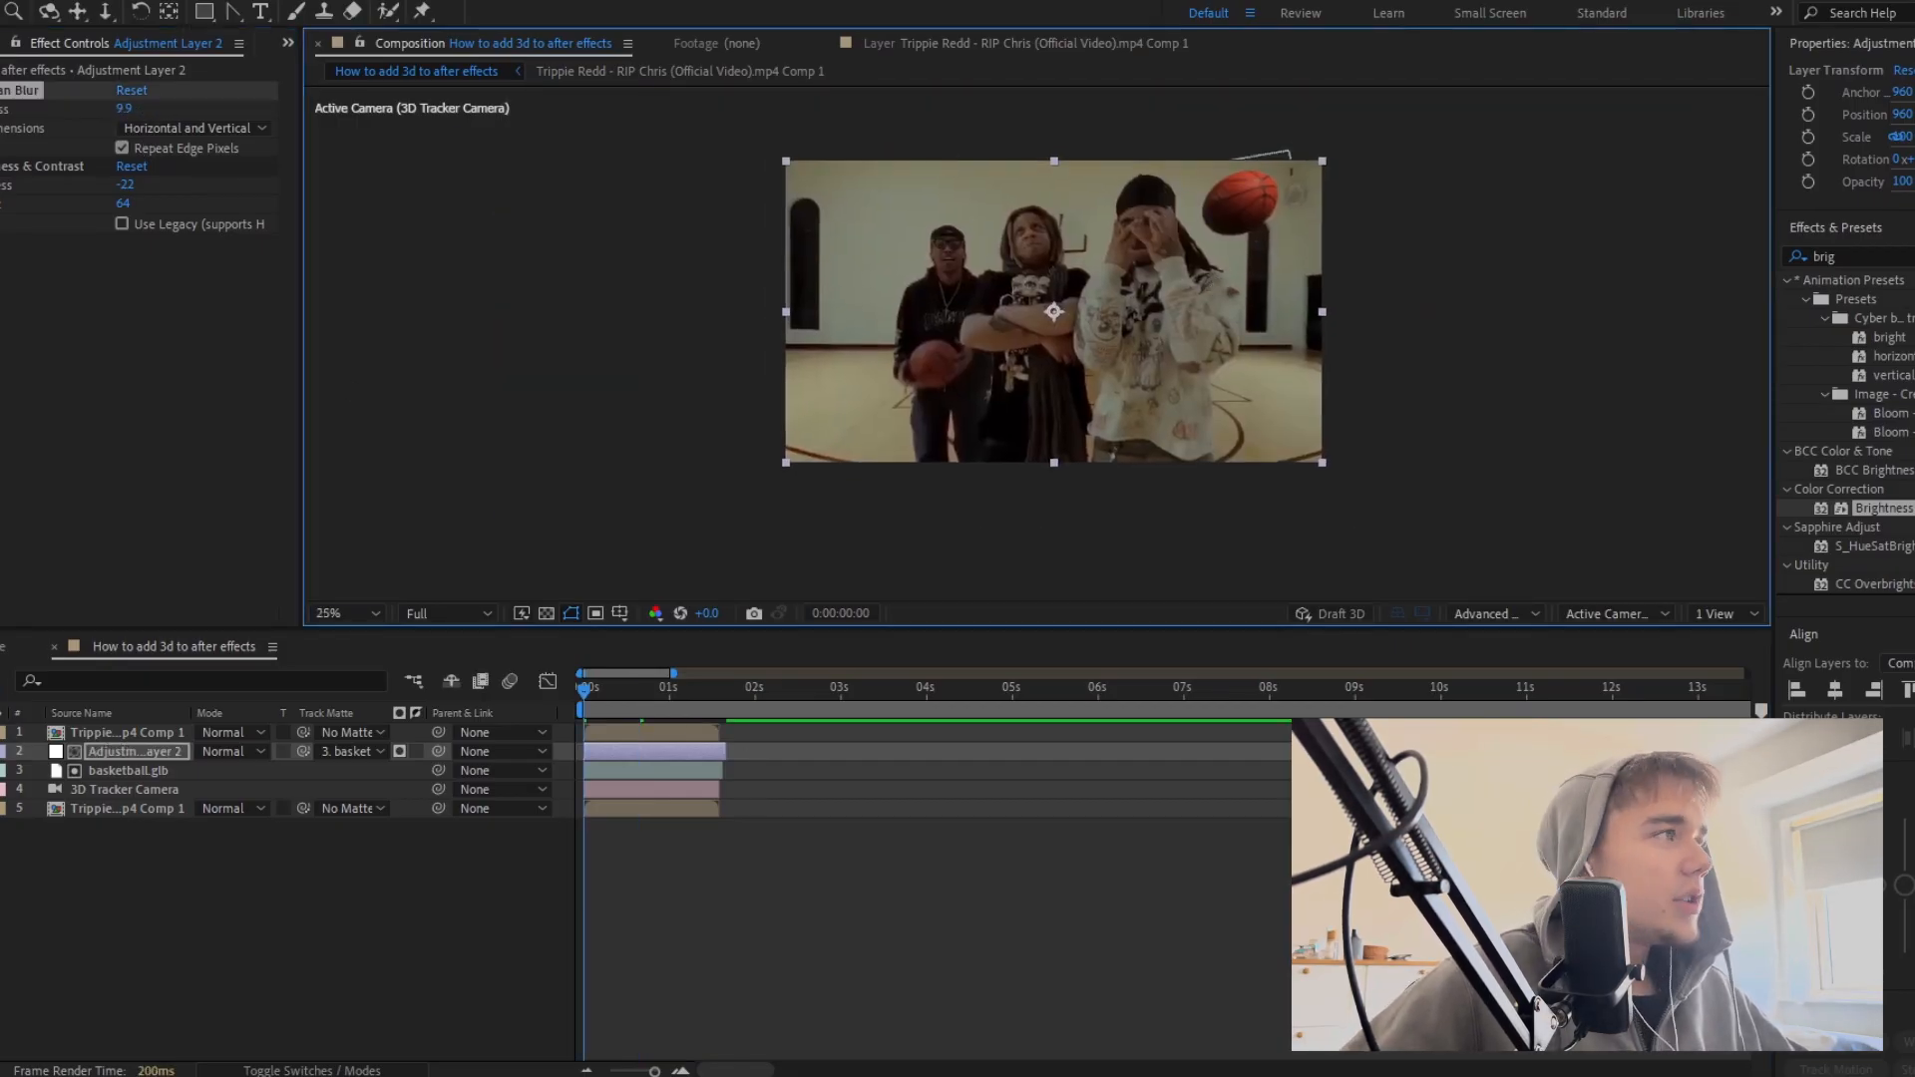
{"action": "key", "text": "space"}
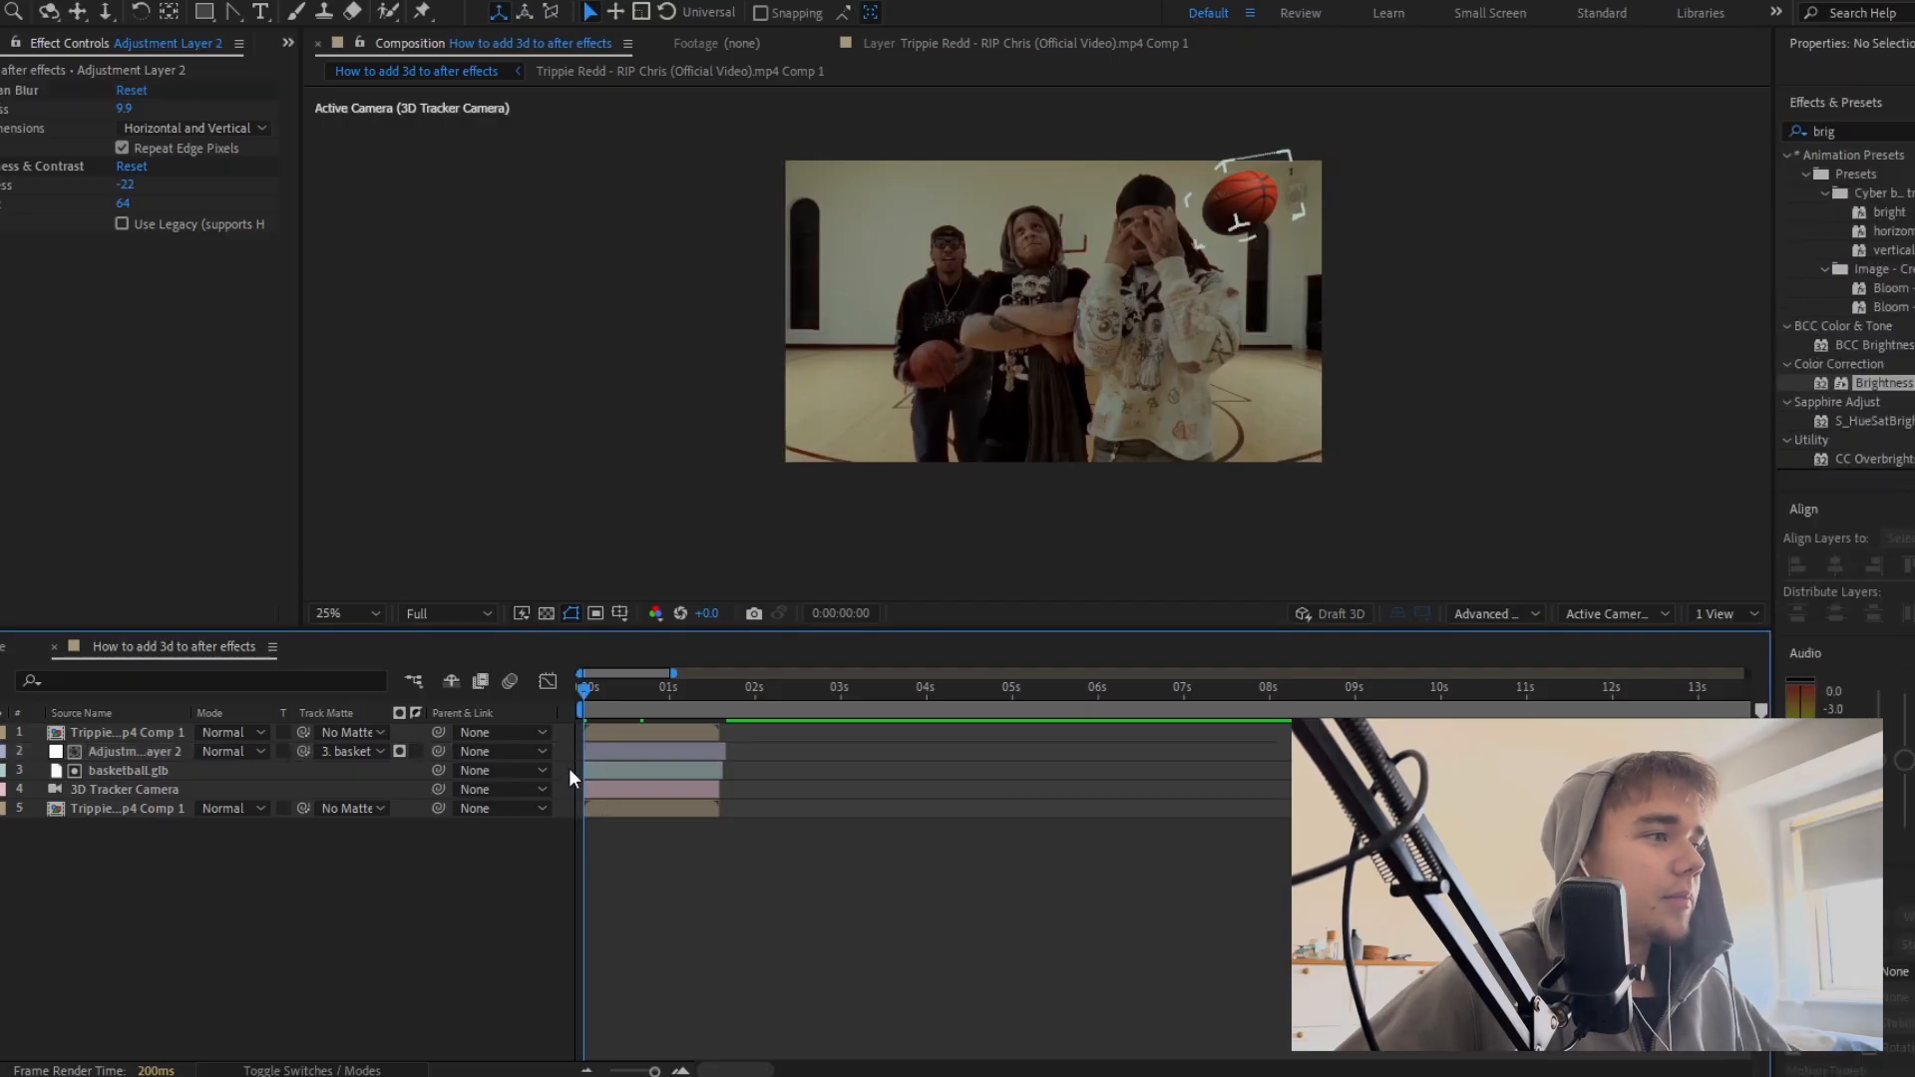
Step: Duplicate the basketball.glb layer and move the copy to the upper-left area of the footage at the first frame
{"action": "left_click", "coordinate": [568, 770]}
{"action": "key", "text": "ctrl+d"}
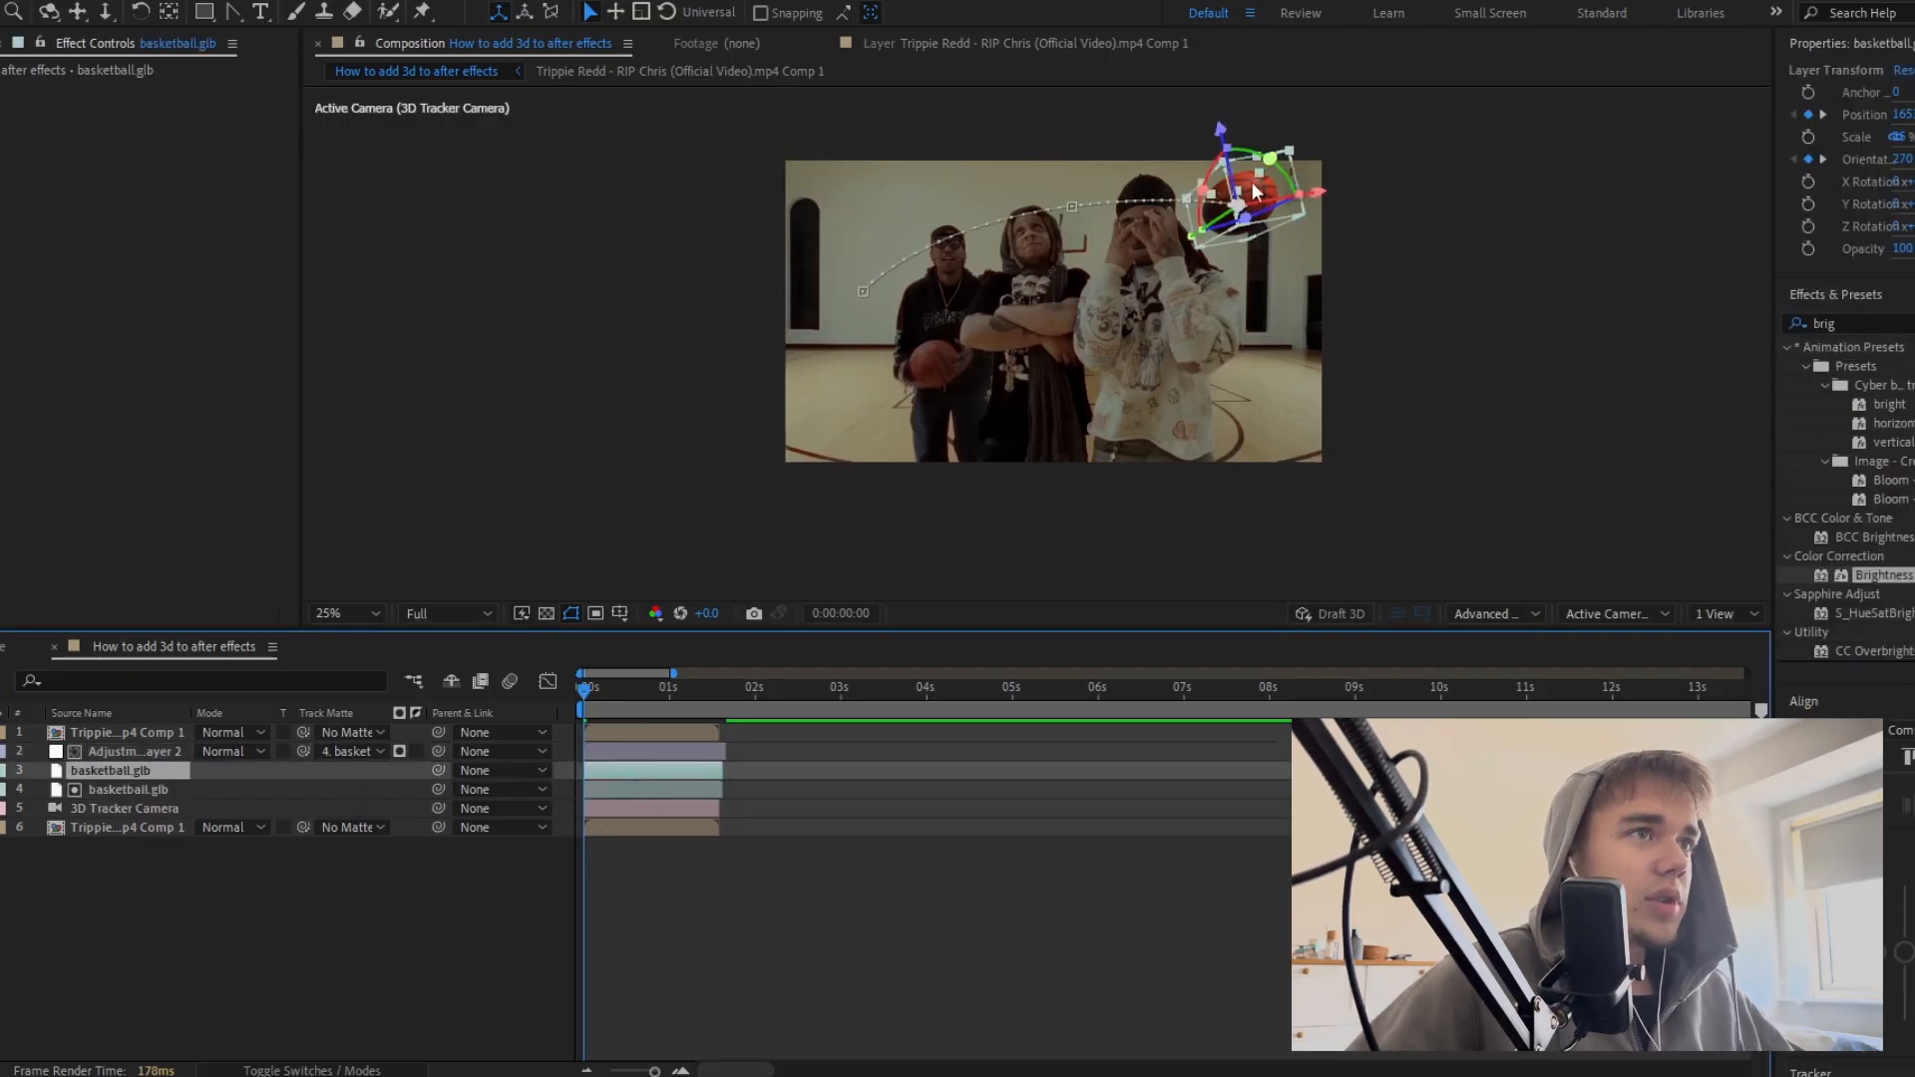
{"action": "left_click_drag", "start_coordinate": [1254, 190], "coordinate": [846, 201]}
Step: Delete the copy's later Position and Orientation keyframes and shift its starting Position to about 257.9, 98.2, -64.5
{"action": "key", "text": "u"}
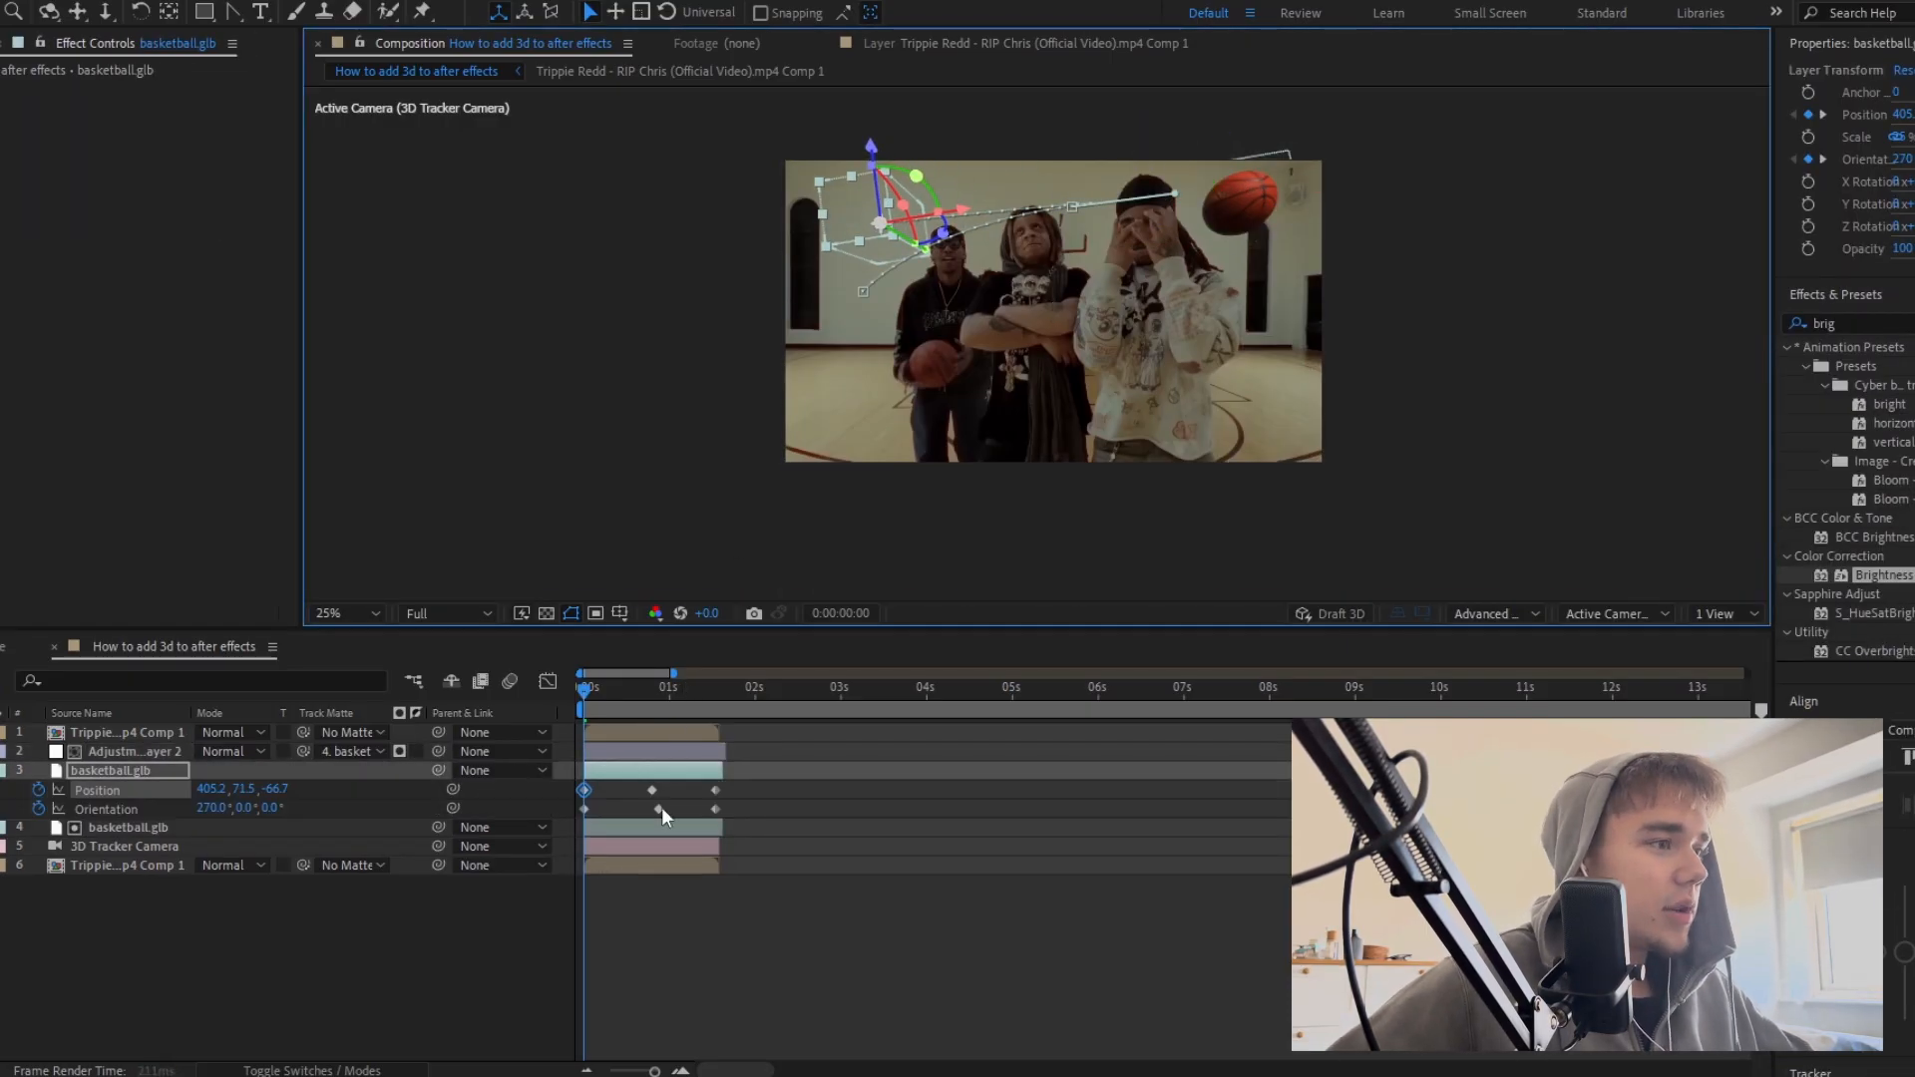
{"action": "left_click_drag", "start_coordinate": [642, 810], "coordinate": [728, 734]}
{"action": "key", "text": "Delete"}
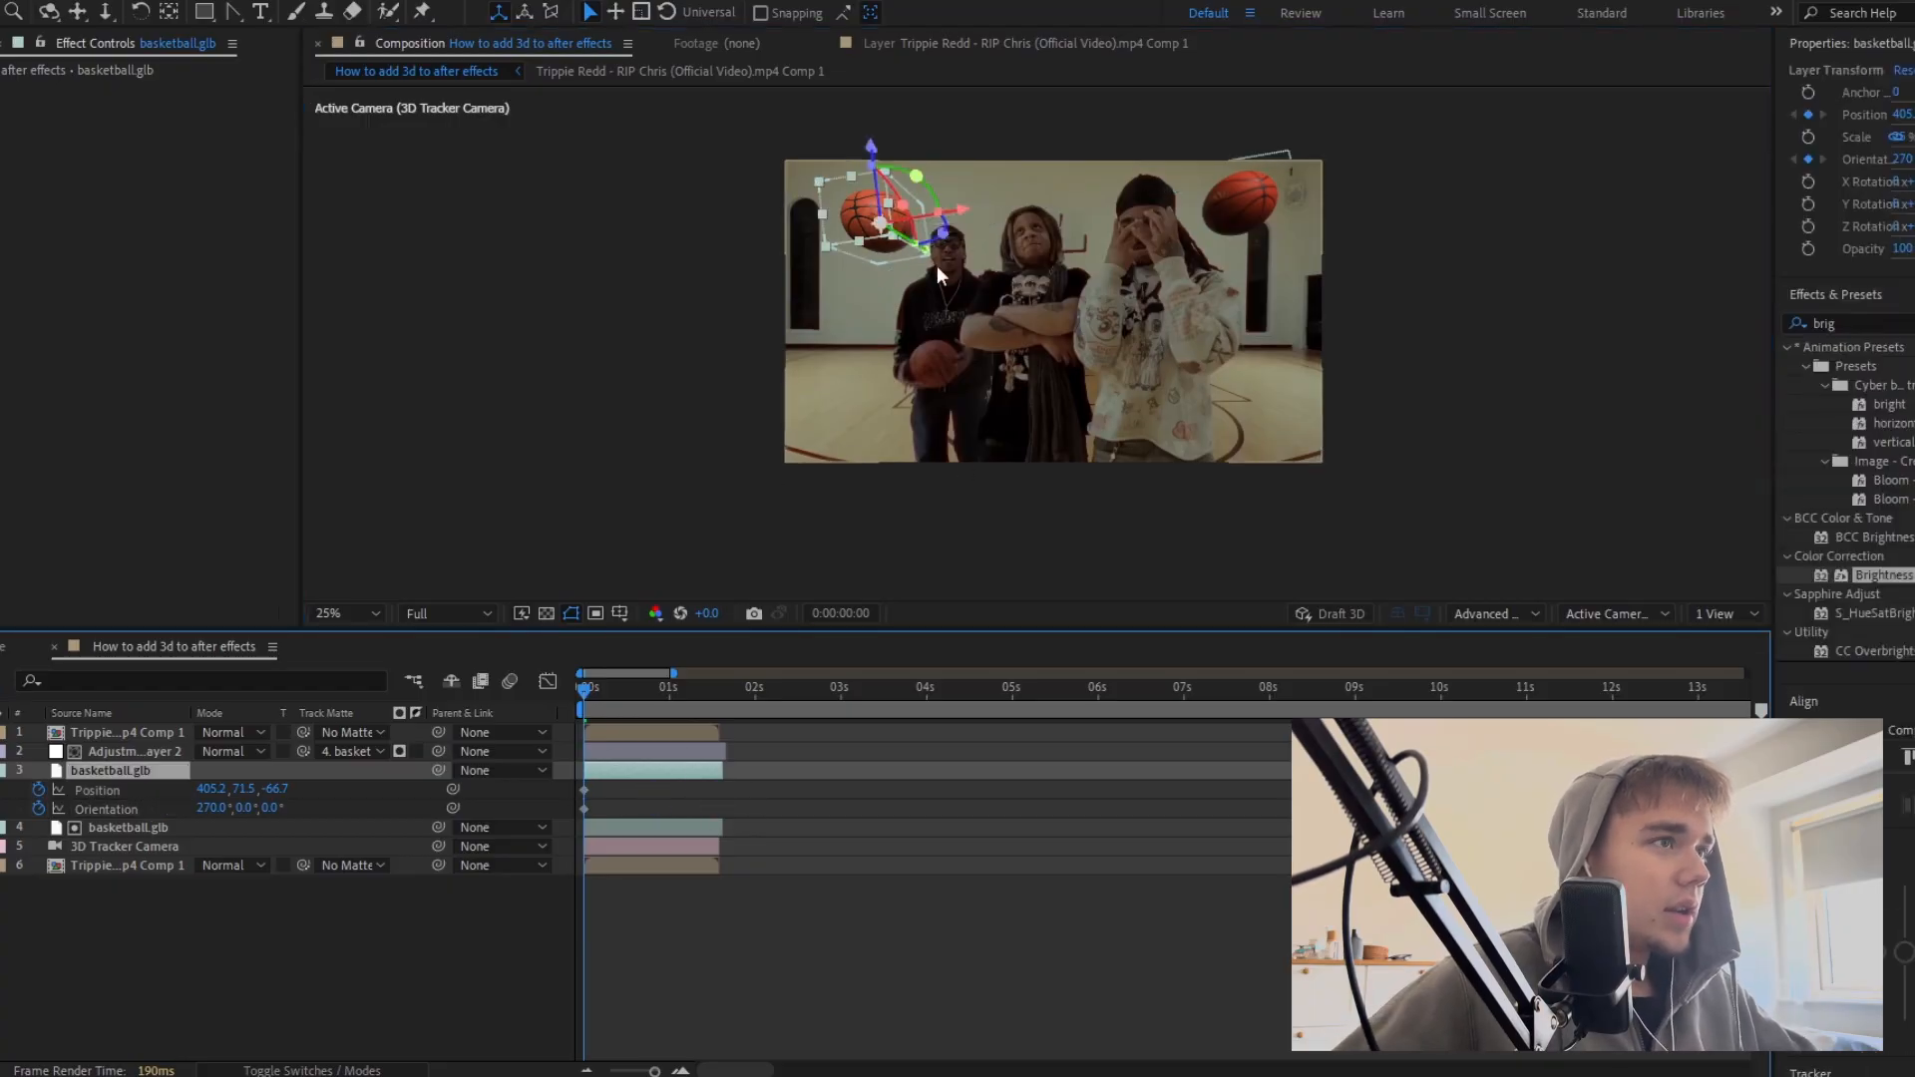
{"action": "left_click_drag", "start_coordinate": [854, 223], "coordinate": [808, 238]}
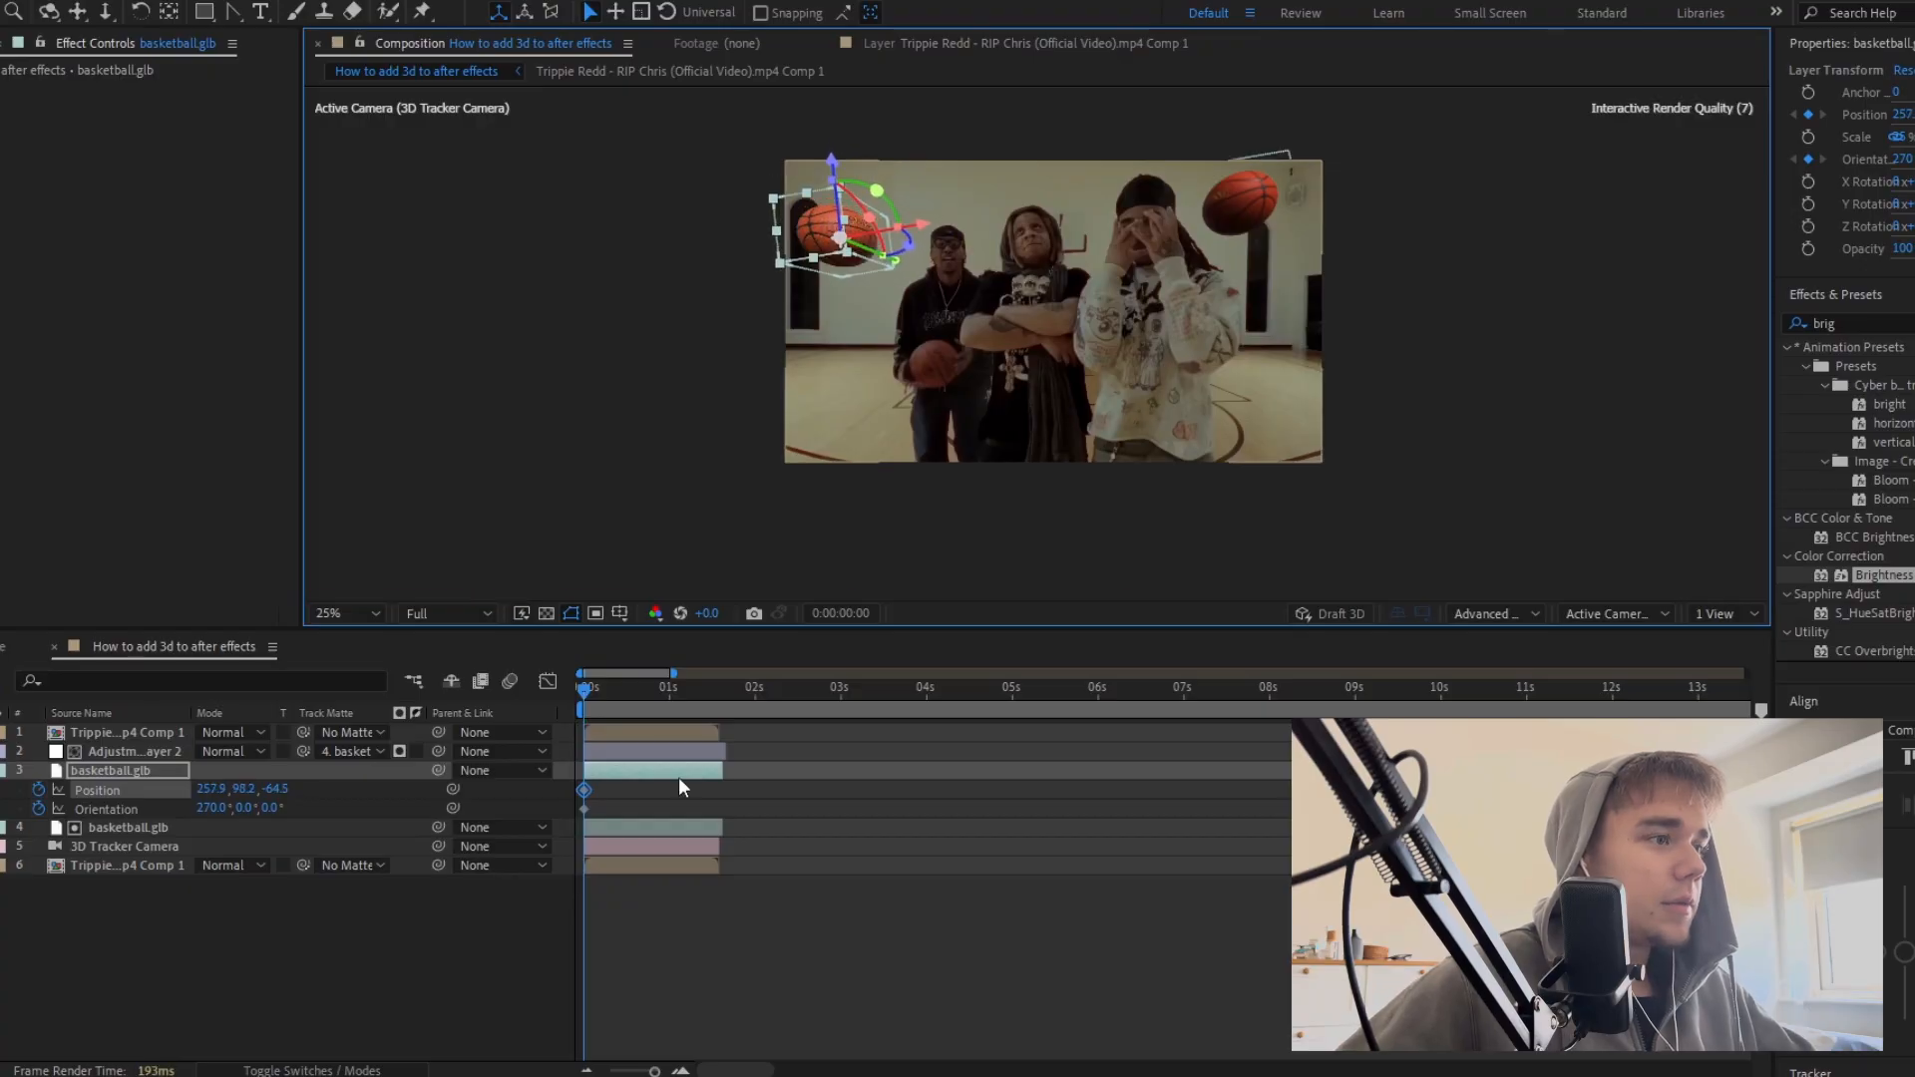
Step: Keyframe the copied basketball at 0:00:01:12 with Position about 1712.1, 499.1, 106.9 and Orientation 270°, 331°, 297°
{"action": "left_click", "coordinate": [712, 689]}
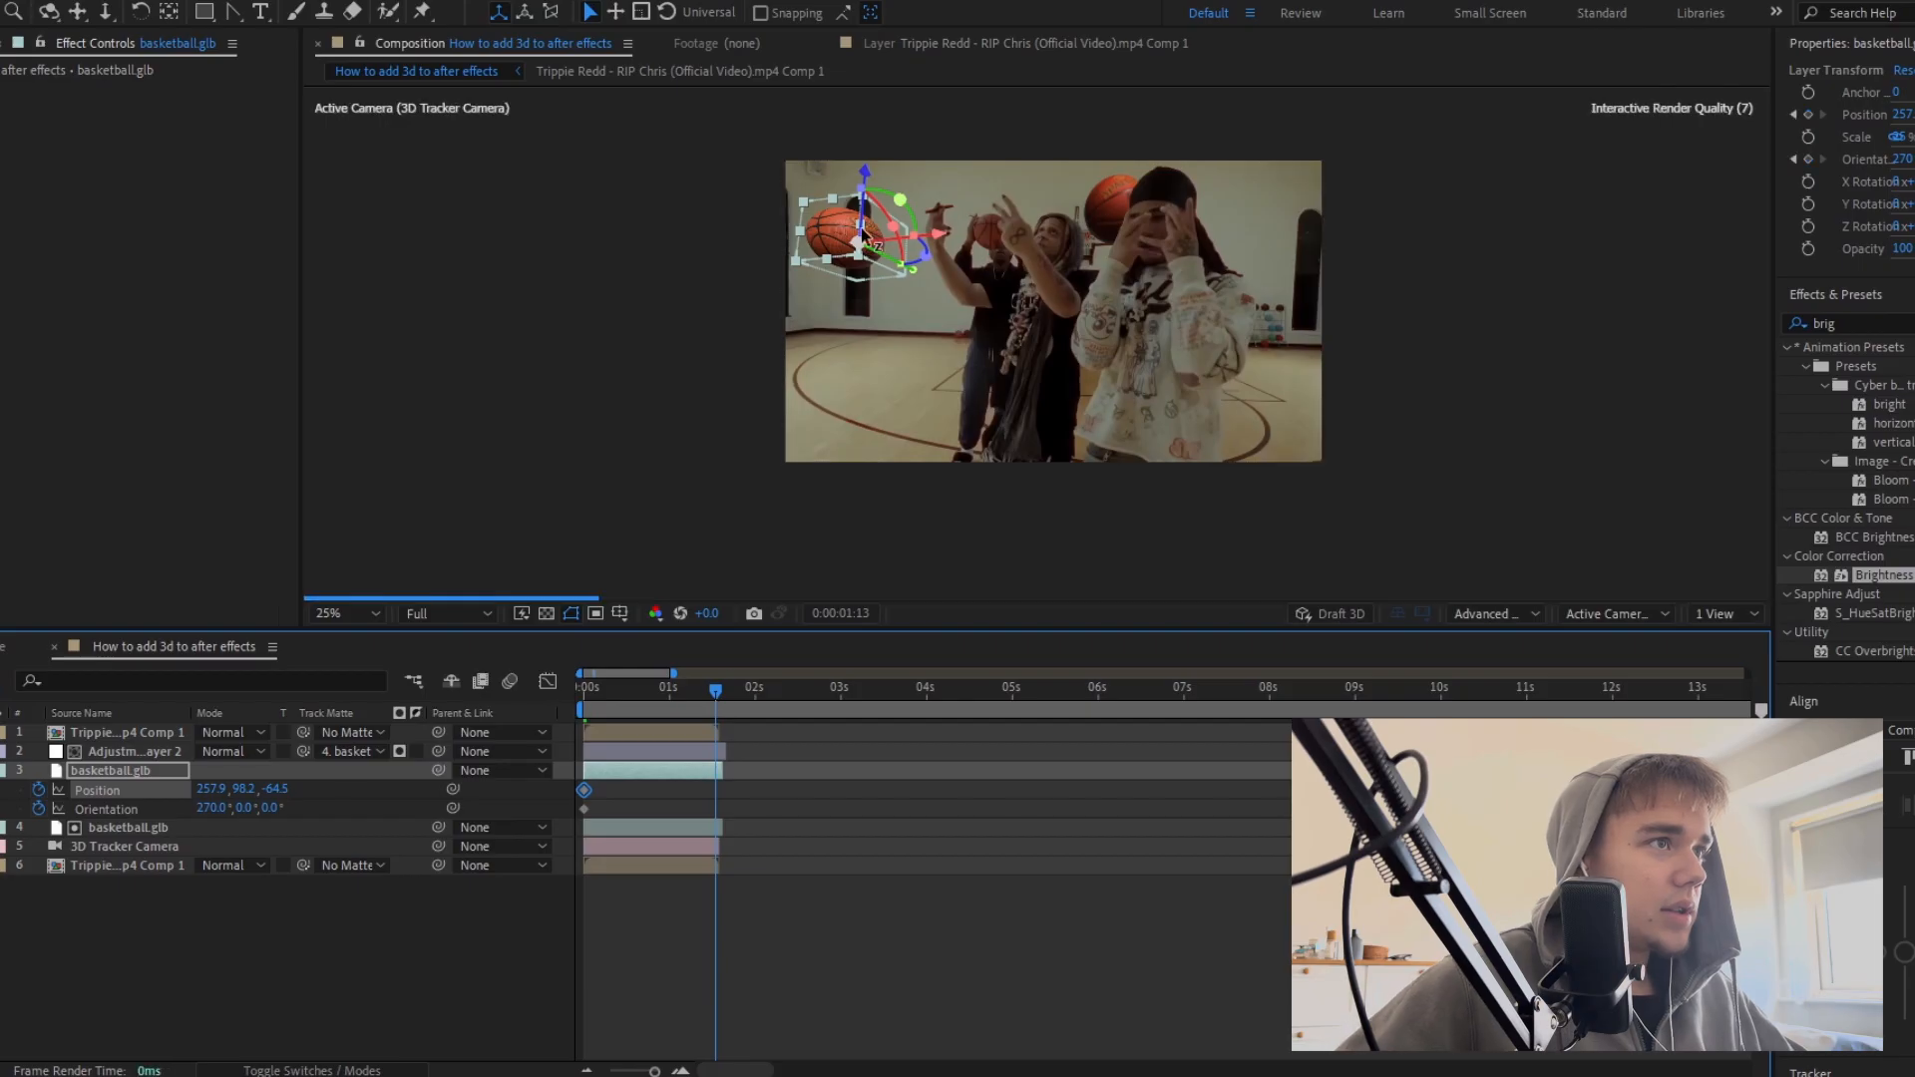
{"action": "left_click_drag", "start_coordinate": [861, 231], "coordinate": [1255, 317]}
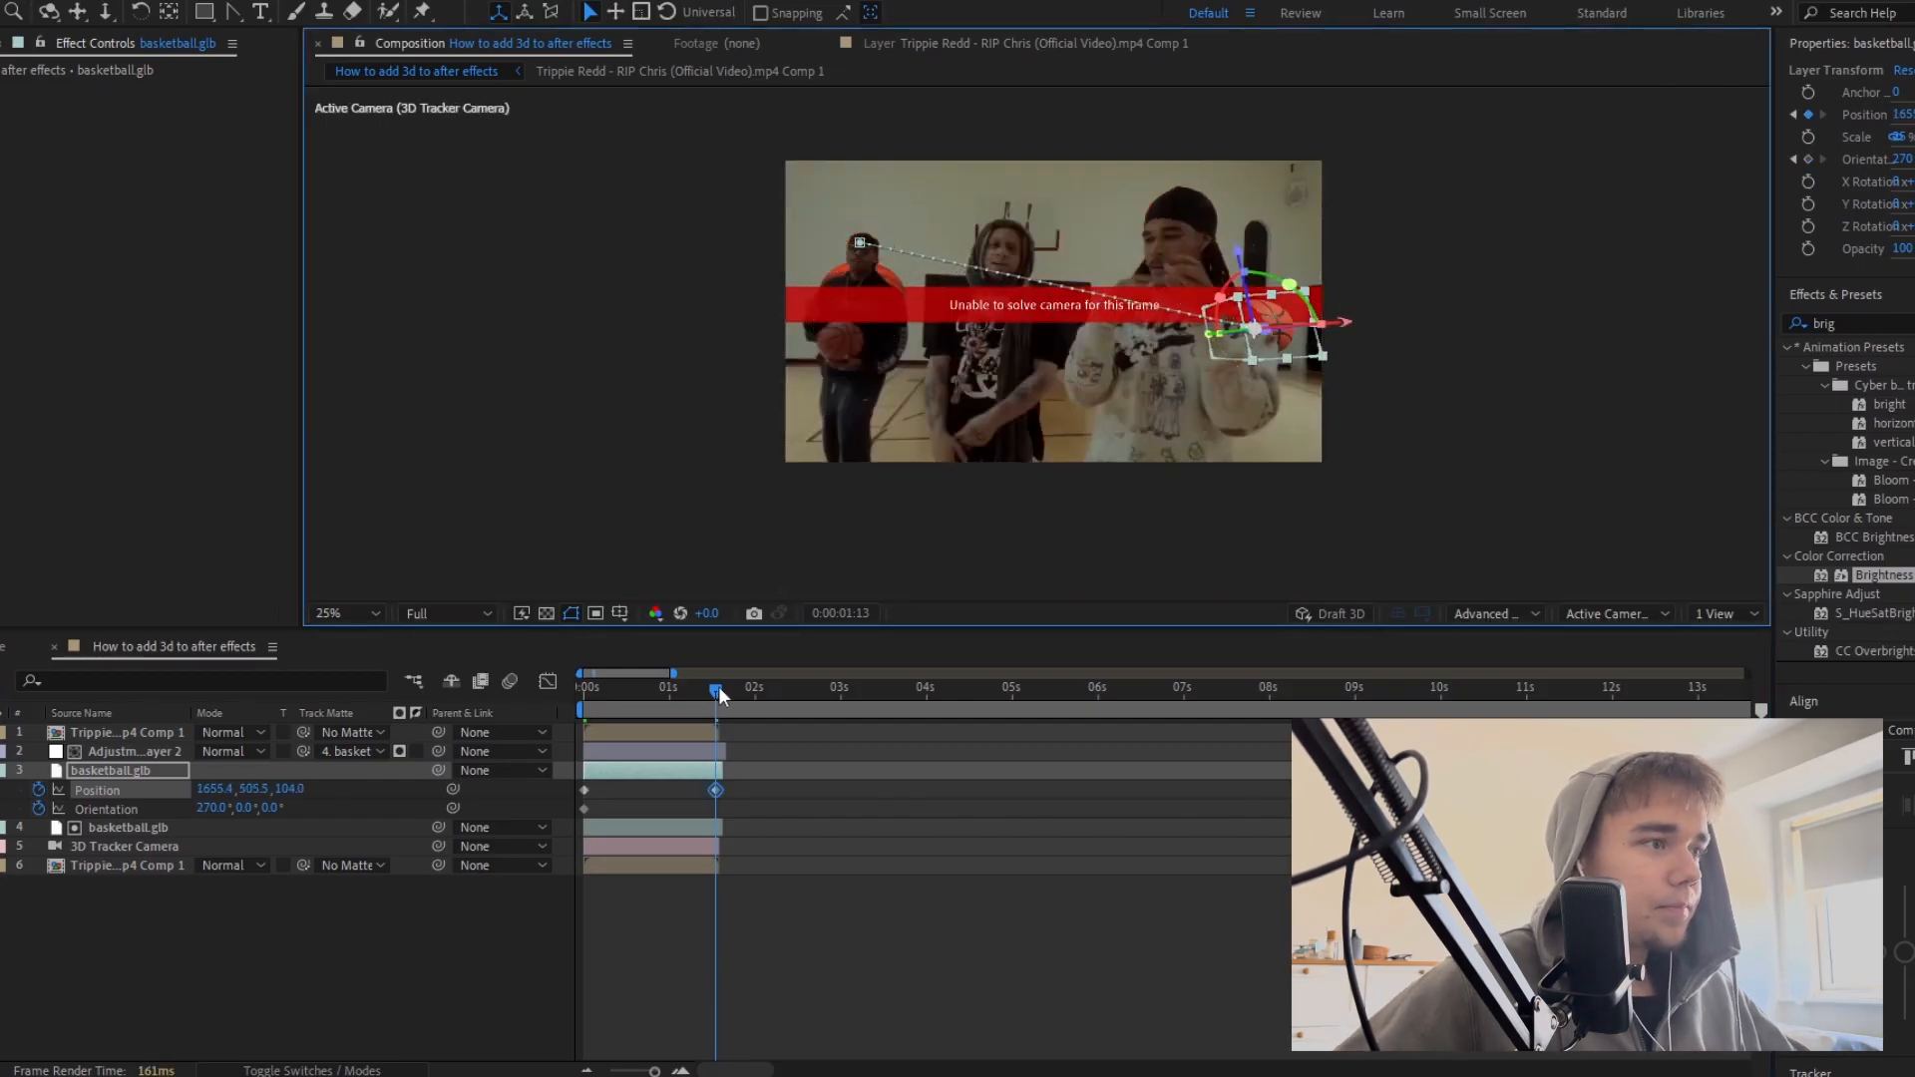
{"action": "left_click_drag", "start_coordinate": [719, 687], "coordinate": [716, 689]}
{"action": "left_click", "coordinate": [682, 1070]}
{"action": "left_click", "coordinate": [682, 1070]}
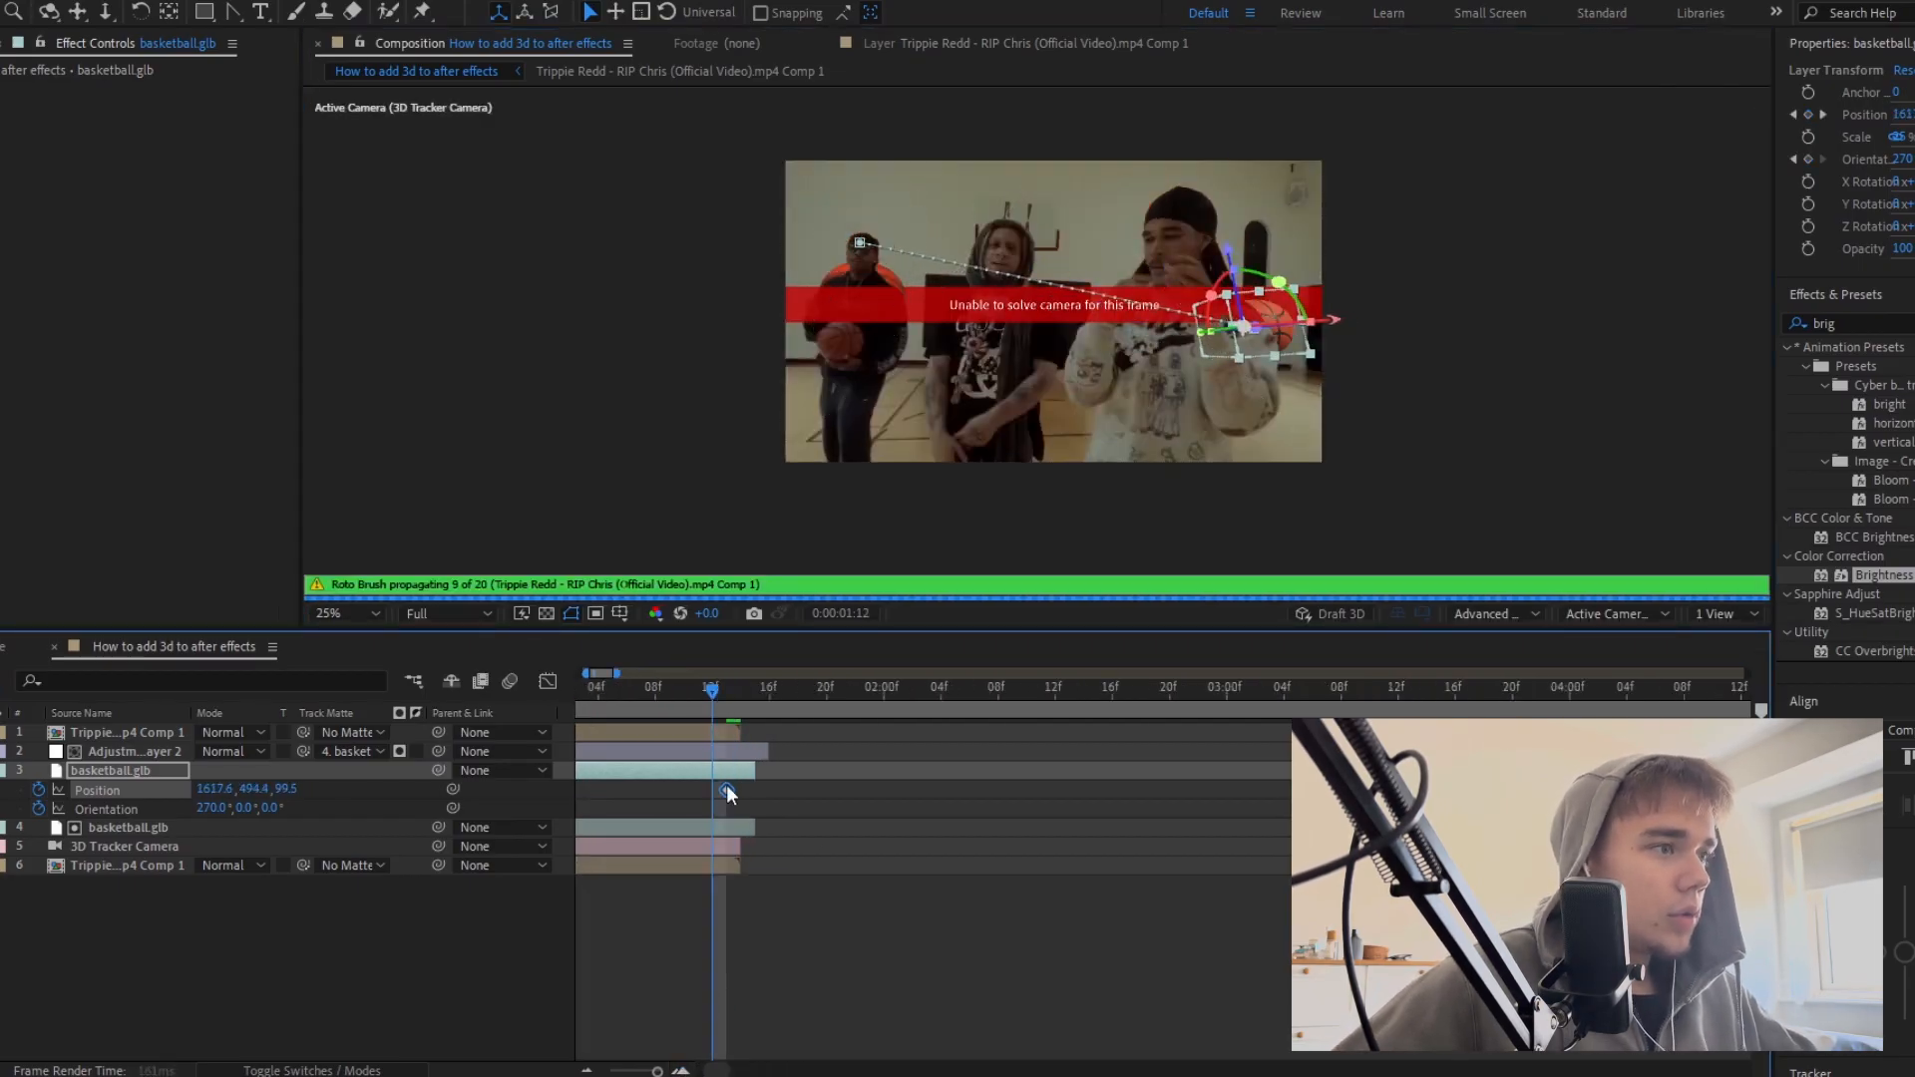
{"action": "left_click_drag", "start_coordinate": [726, 790], "coordinate": [714, 792]}
{"action": "mouse_move", "coordinate": [248, 808]}
{"action": "left_mouse_down"}
{"action": "mouse_move", "coordinate": [214, 805]}
{"action": "mouse_move", "coordinate": [248, 803]}
{"action": "left_mouse_up"}
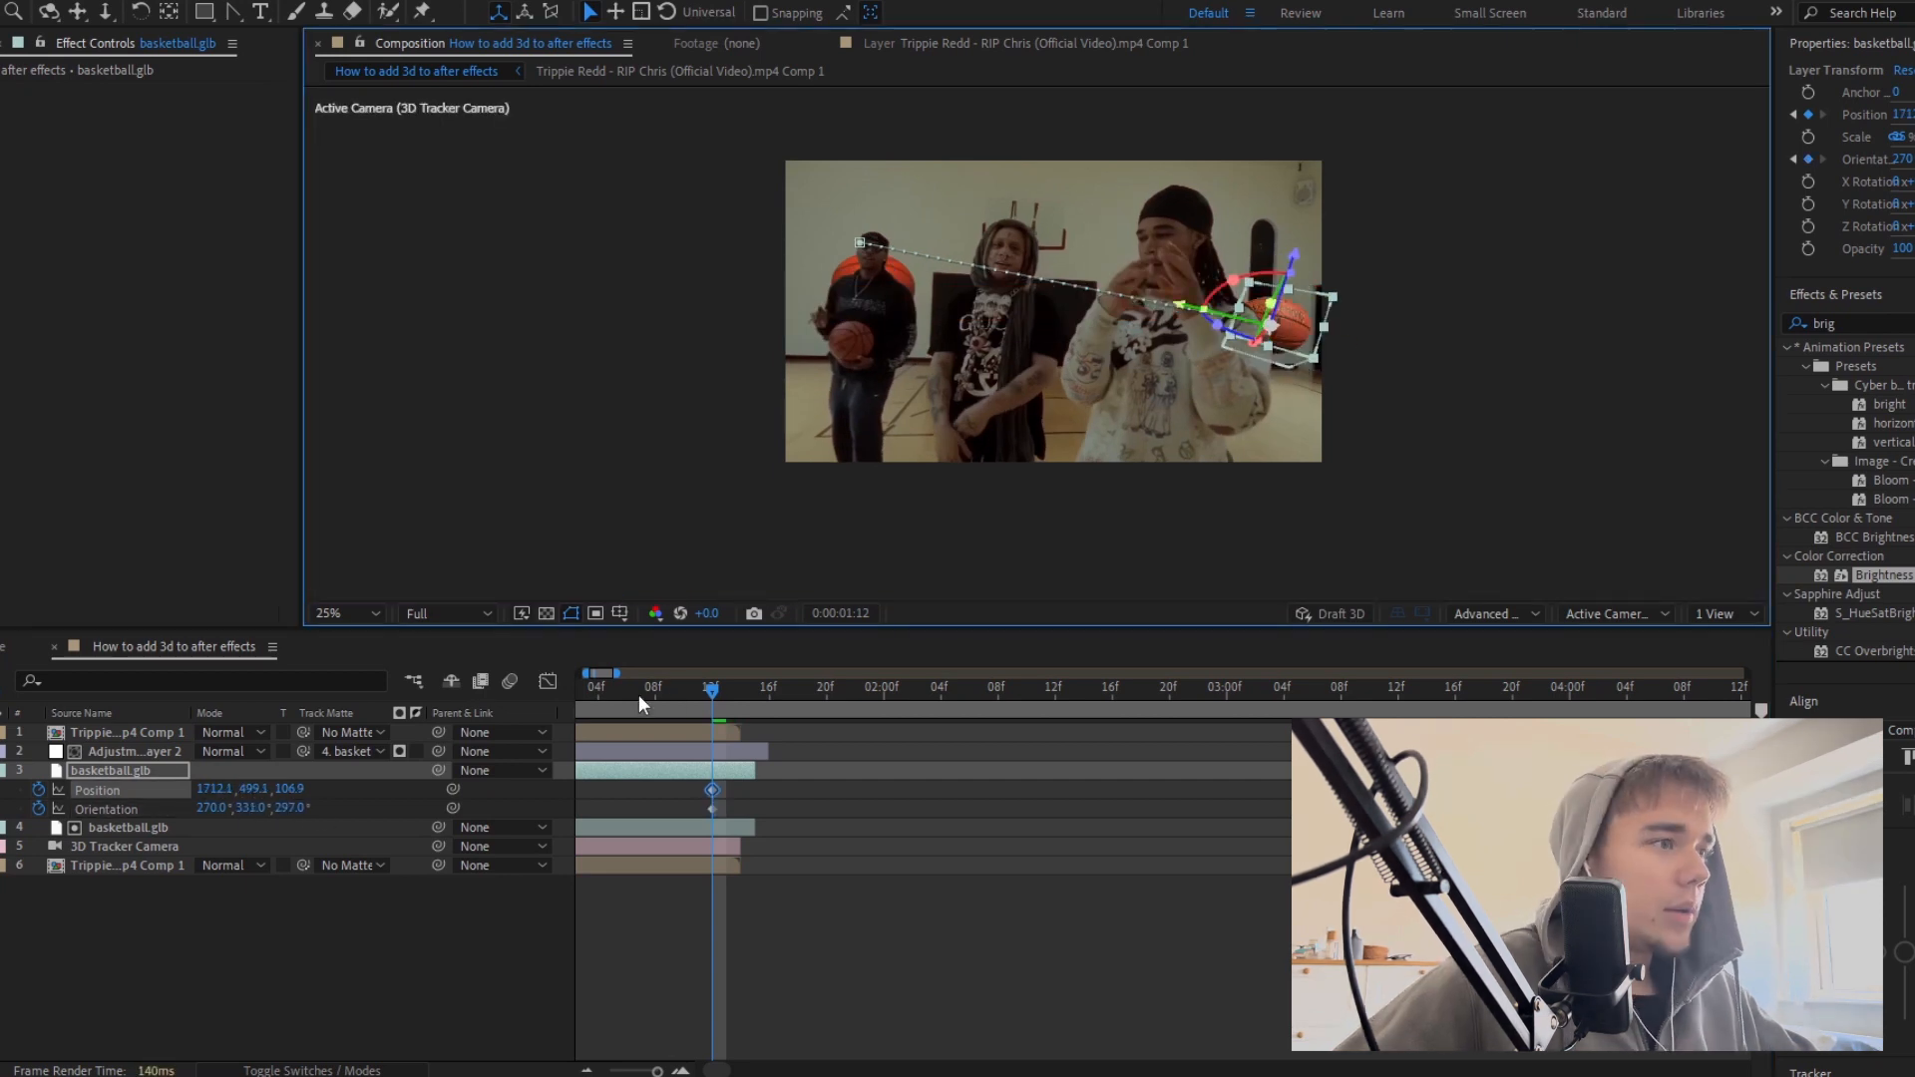
Step: Add a middle Position keyframe at 0:00:00:16, bend the copied basketball's motion path into a downward curve, and preview it
{"action": "left_click_drag", "start_coordinate": [639, 694], "coordinate": [770, 734]}
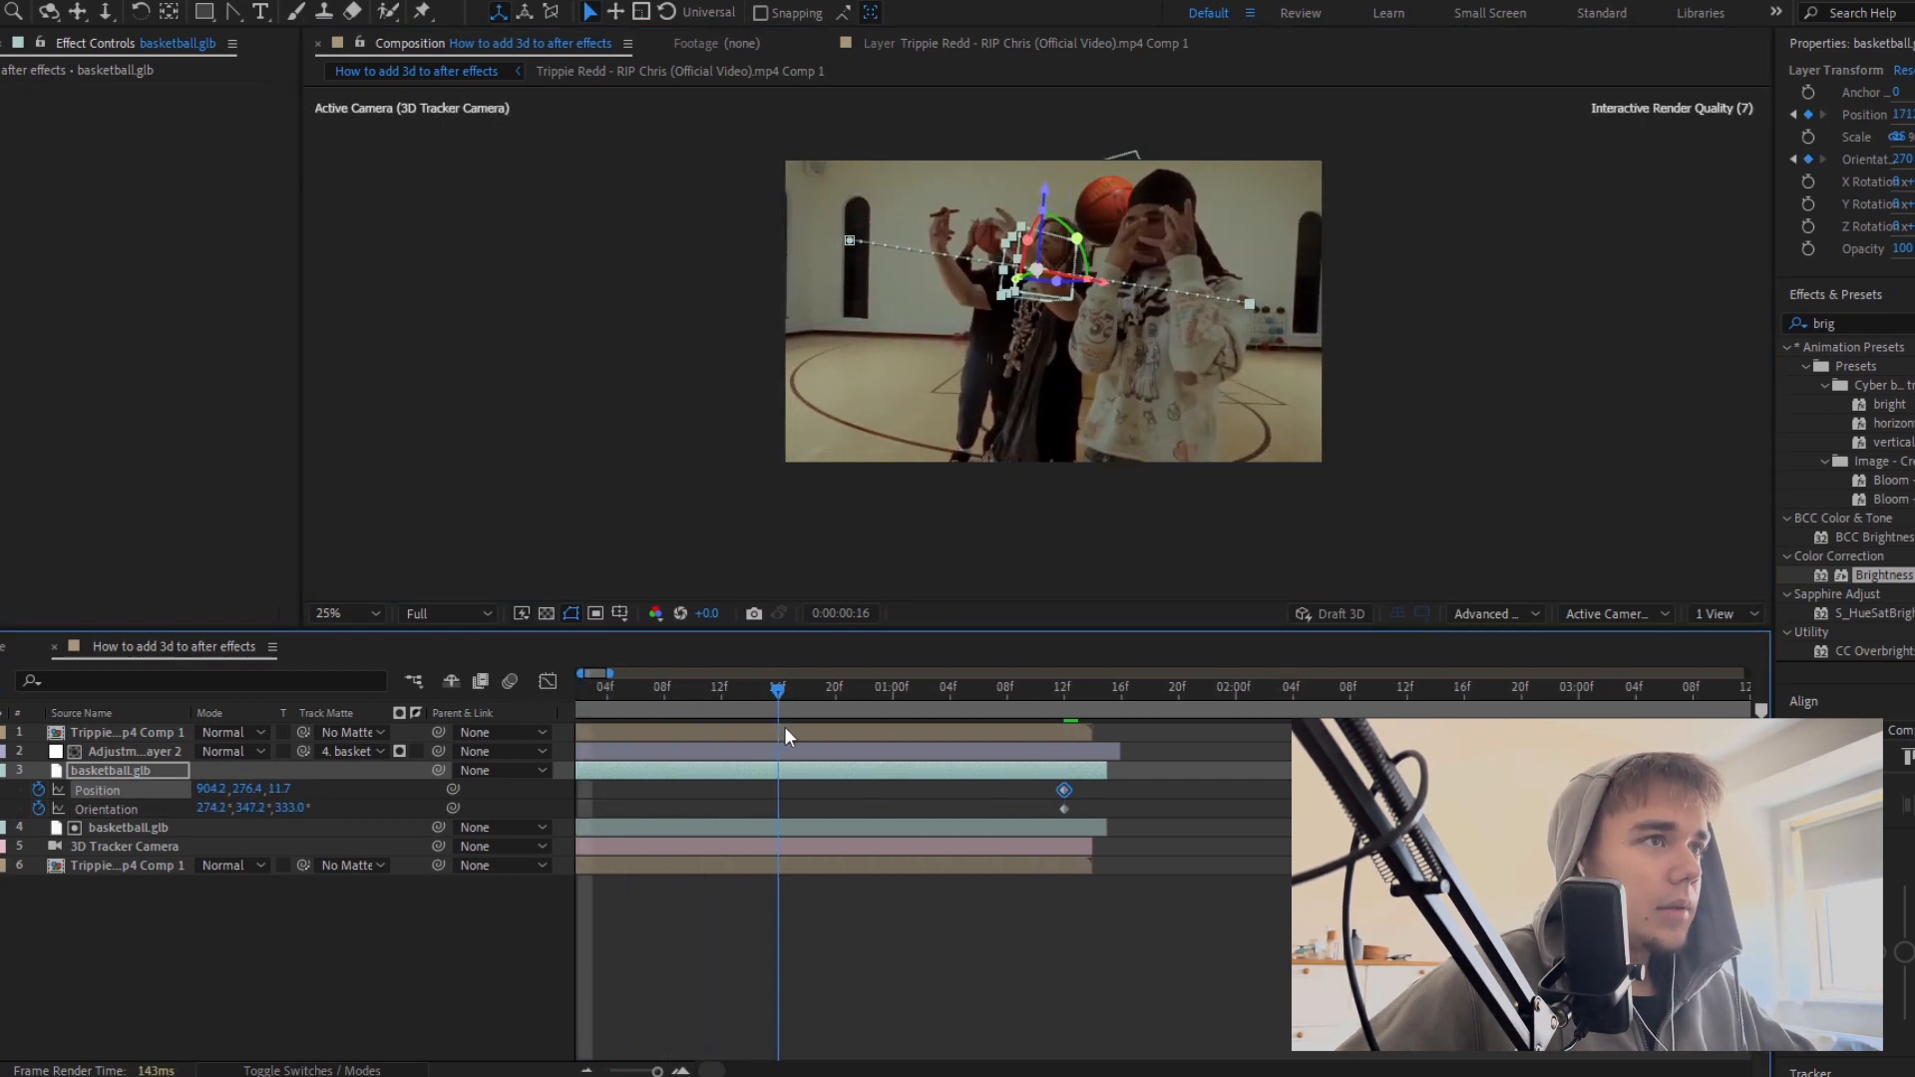
{"action": "left_click_drag", "start_coordinate": [1038, 269], "coordinate": [1061, 238]}
{"action": "left_click", "coordinate": [232, 12]}
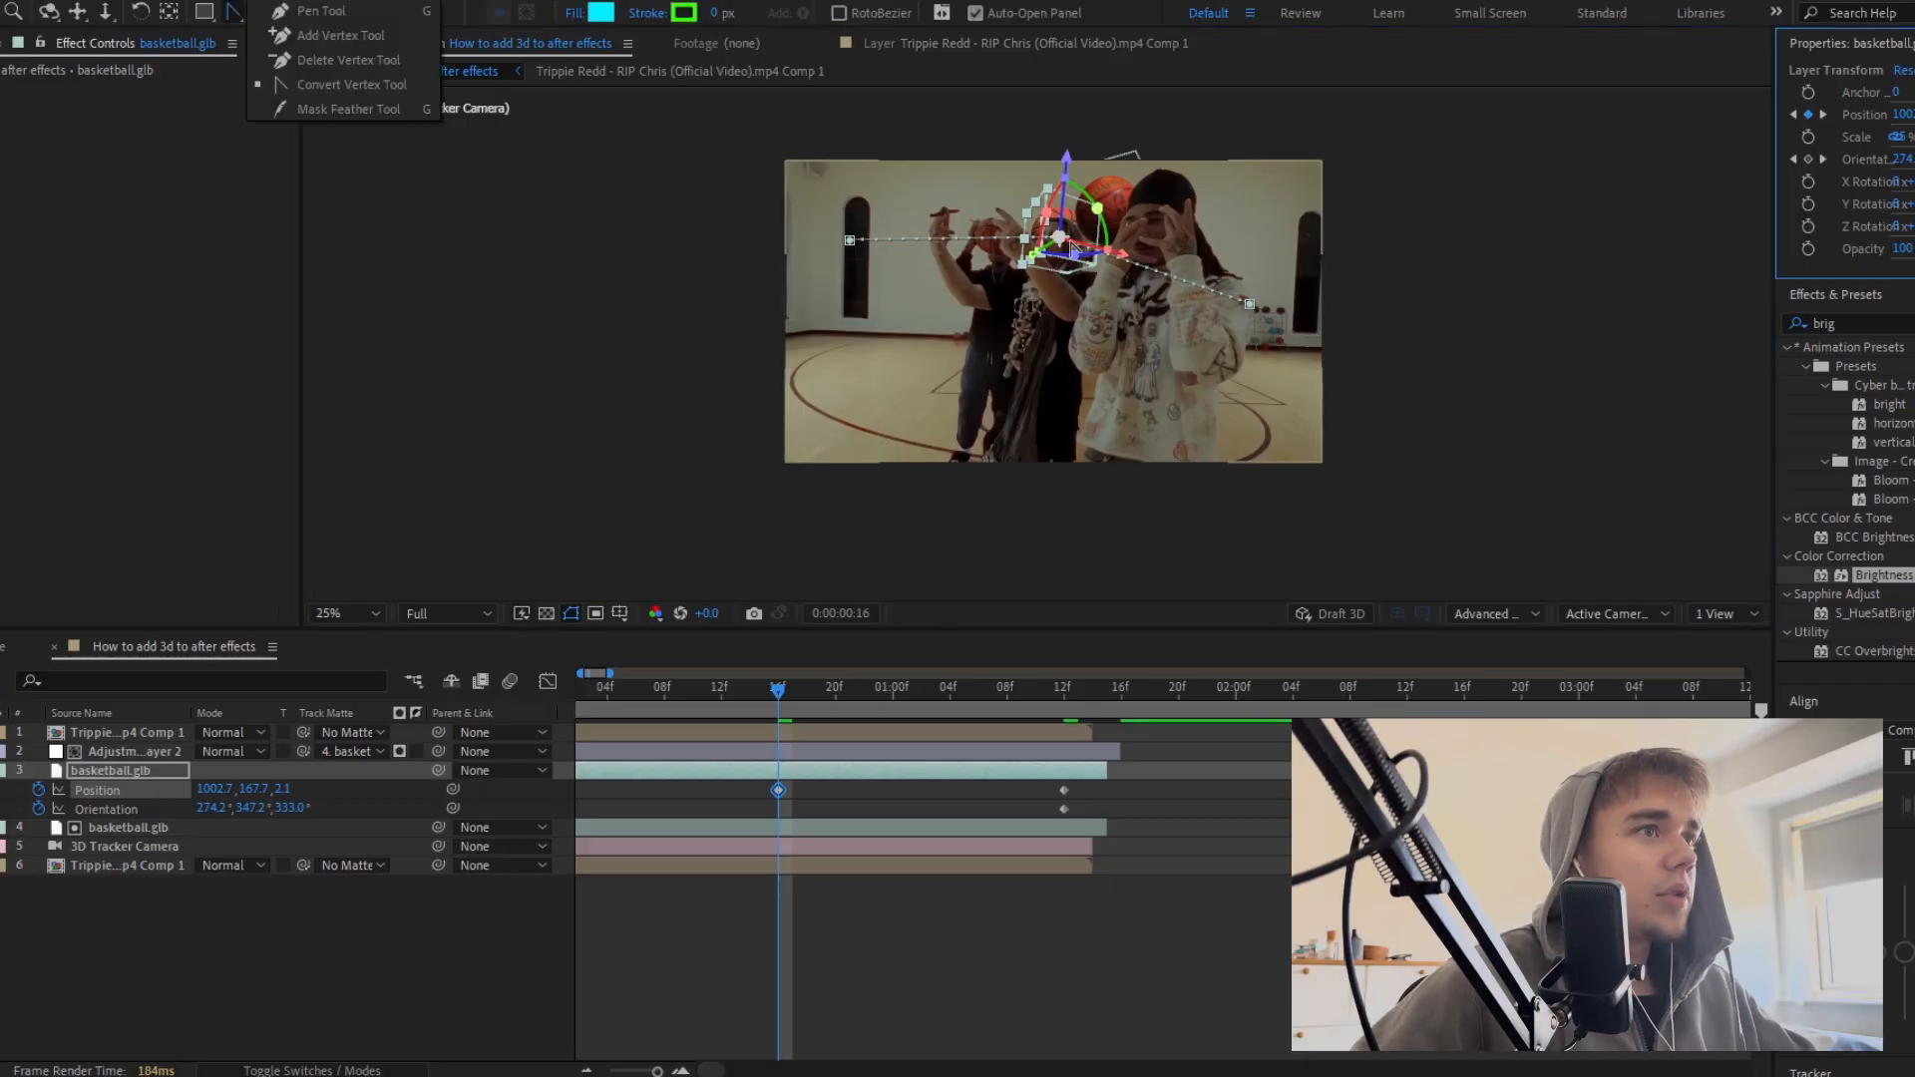
{"action": "key", "text": "v"}
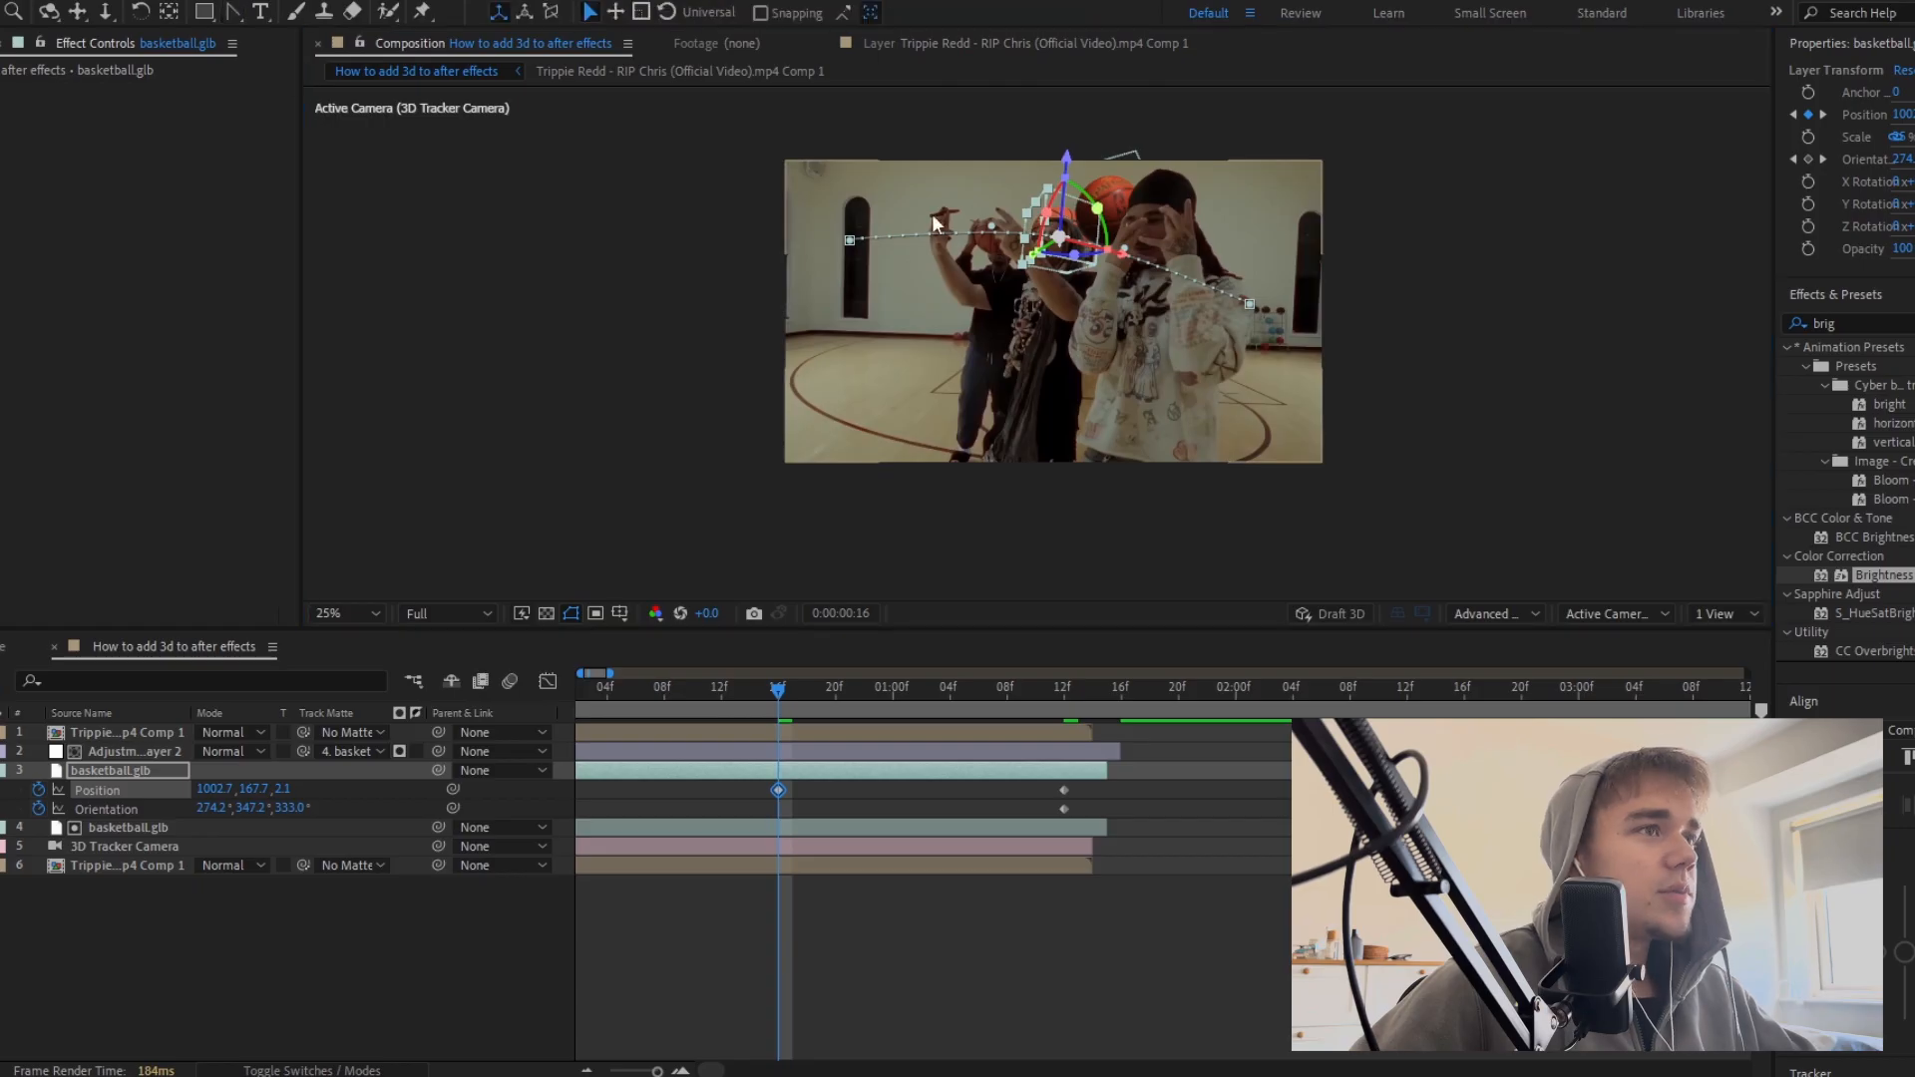
{"action": "left_click_drag", "start_coordinate": [993, 229], "coordinate": [1114, 374]}
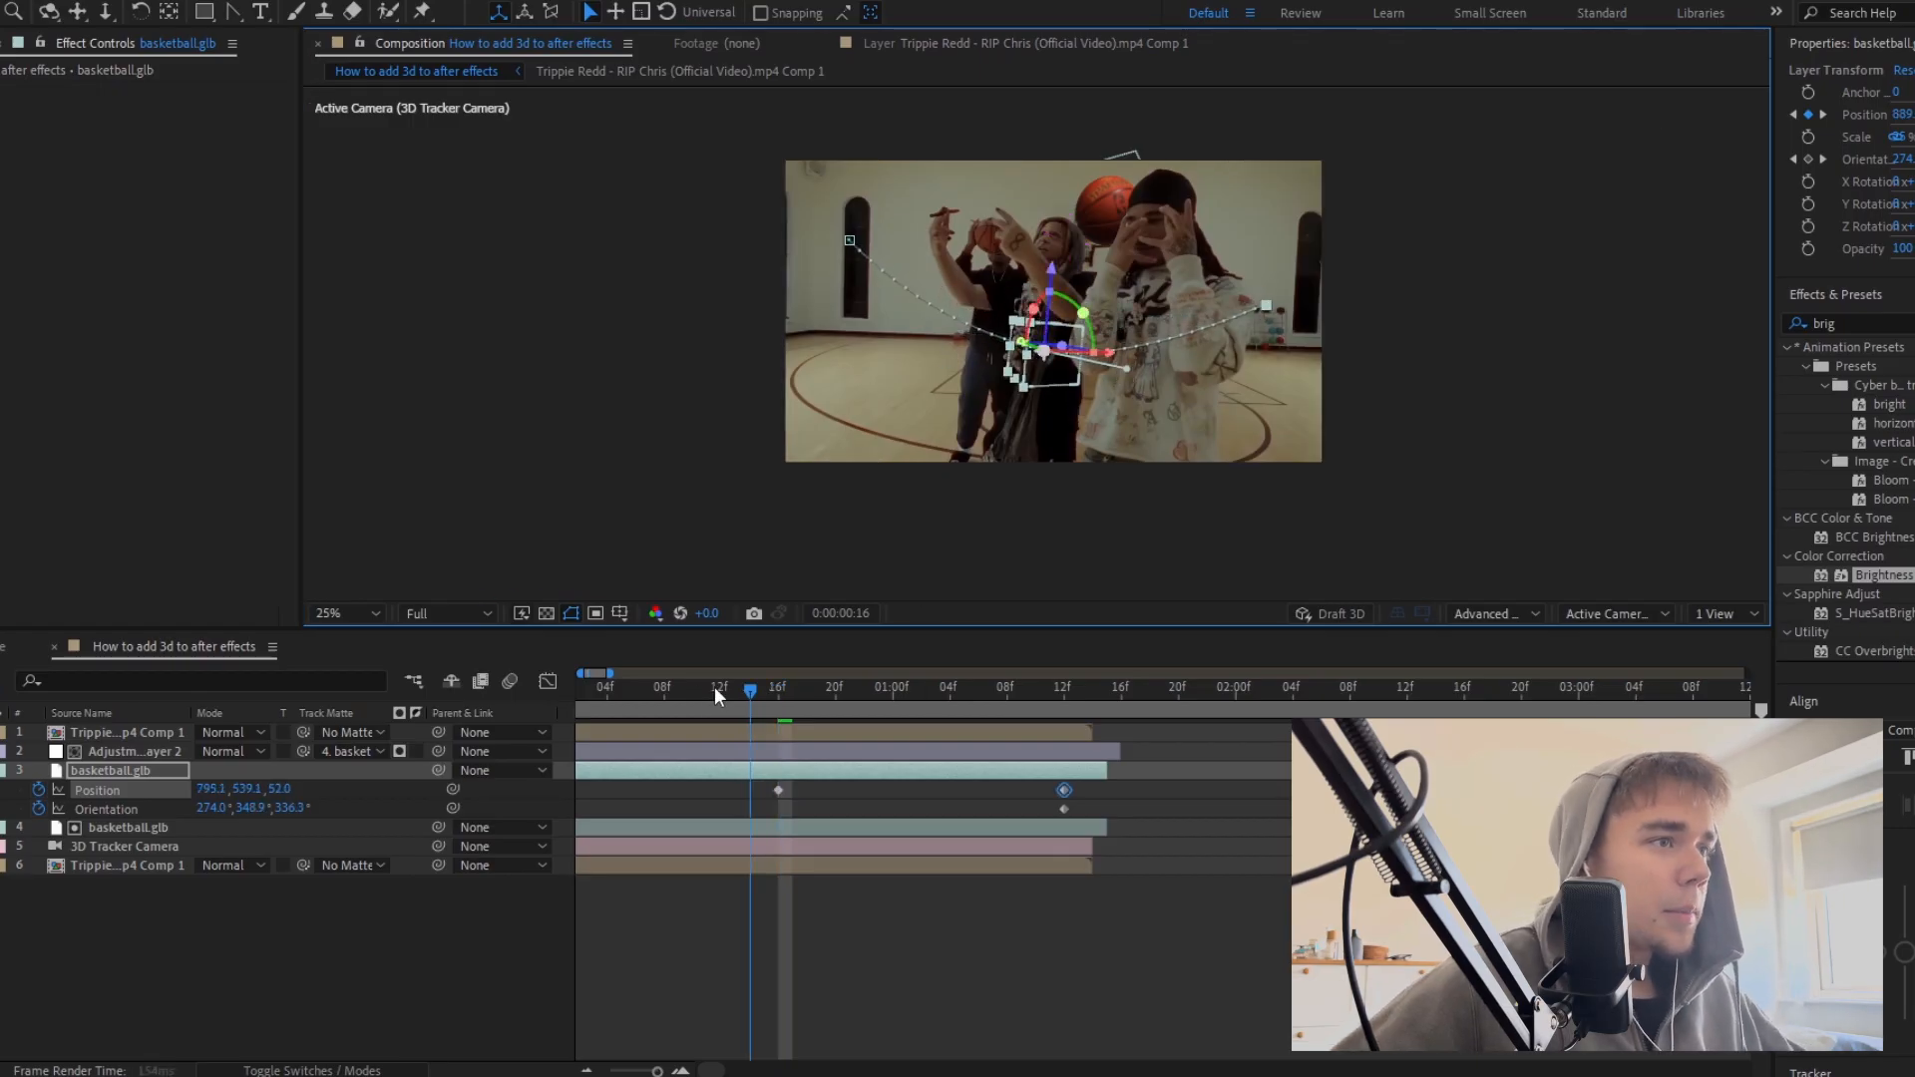
{"action": "key", "text": "space"}
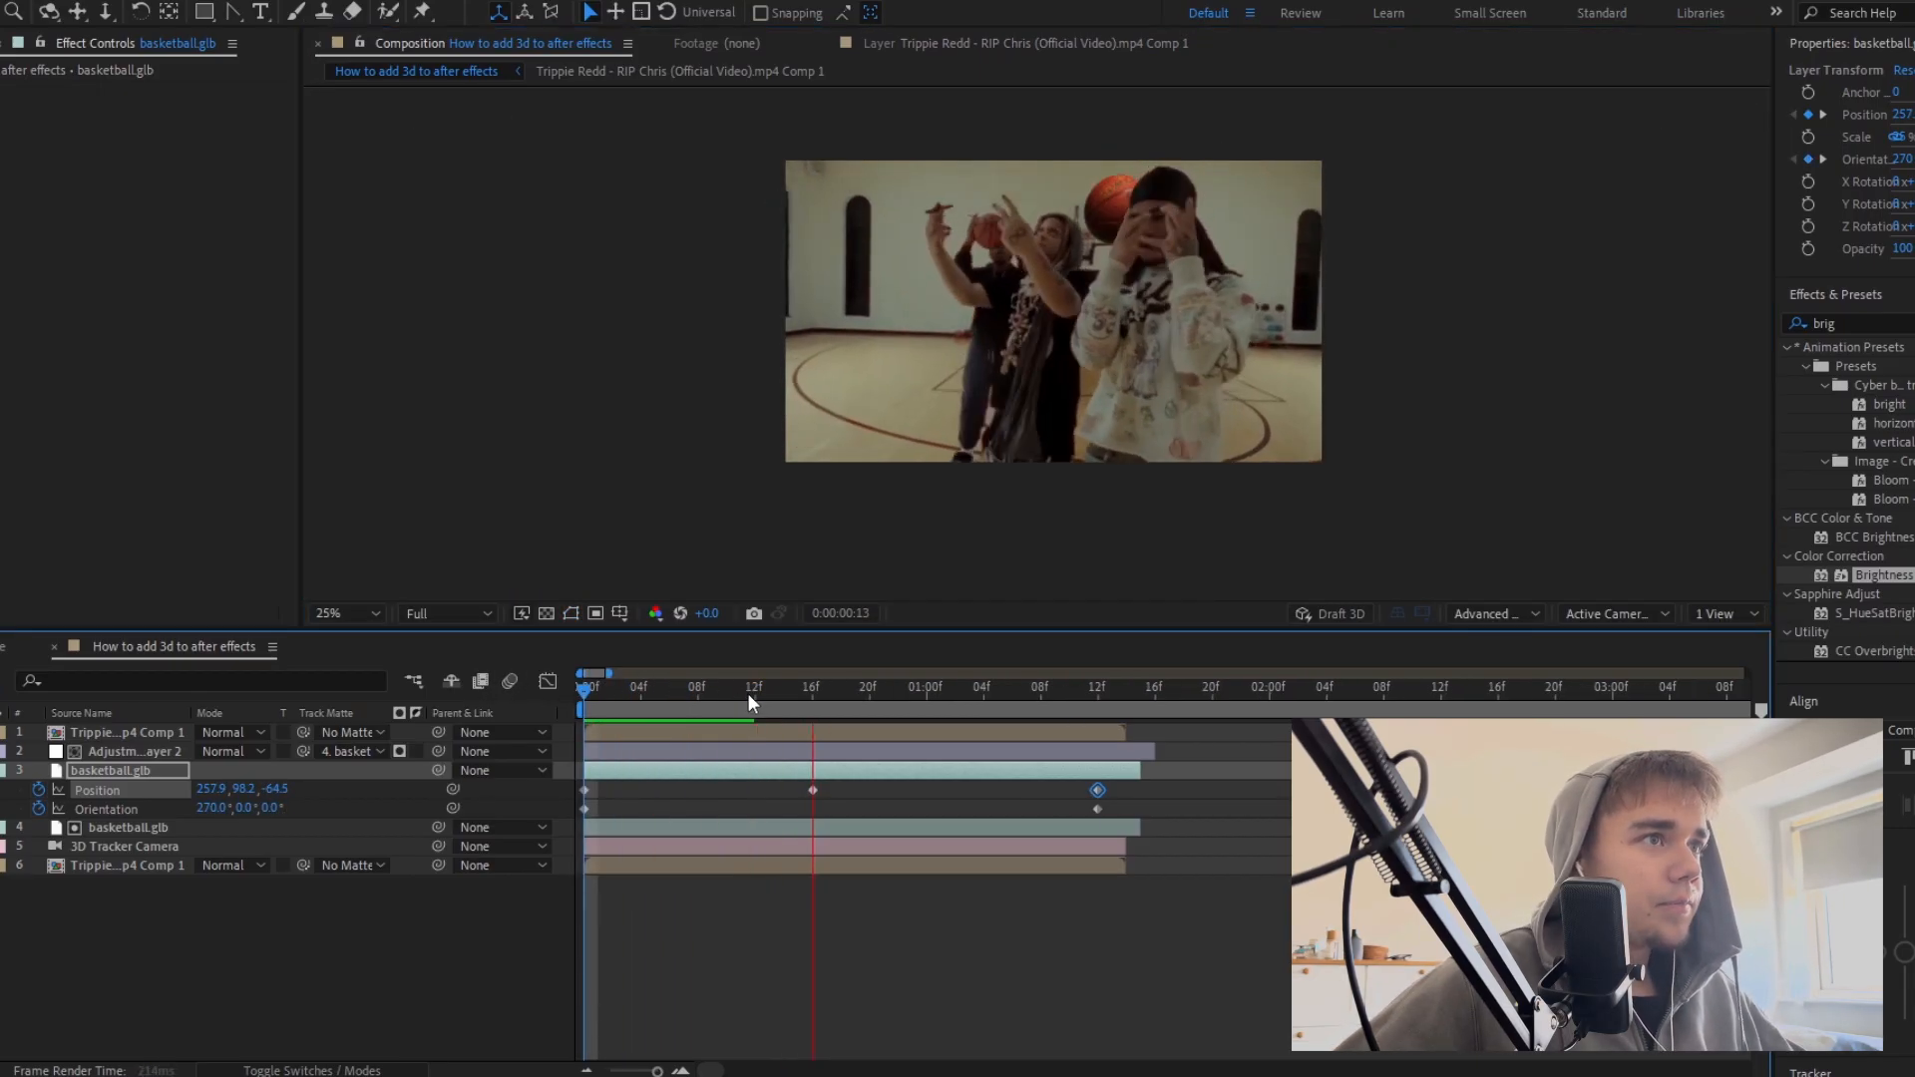
{"action": "key", "text": "space"}
Step: Duplicate the adjustment layer and set the copy's track matte to the second basketball, 4. basketball.glb
{"action": "key", "text": "u"}
{"action": "left_click", "coordinate": [399, 897]}
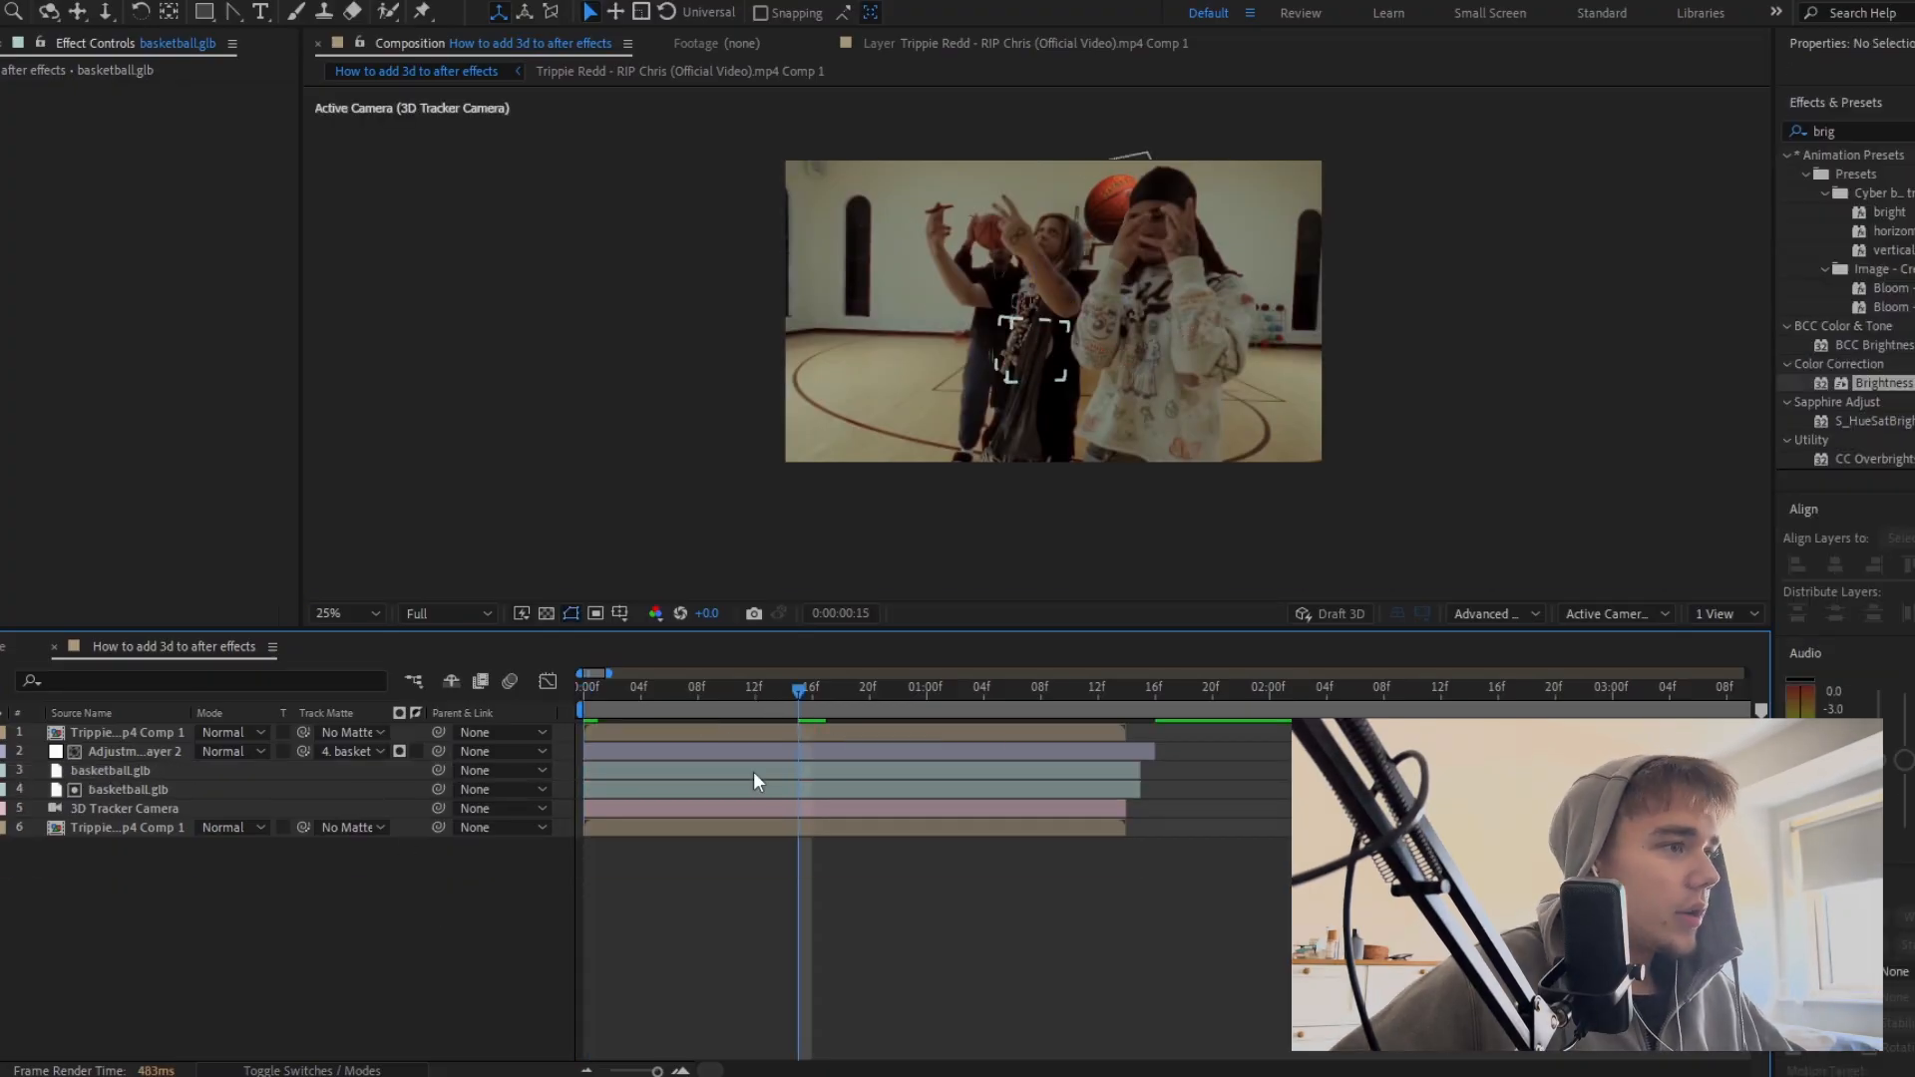
{"action": "left_click", "coordinate": [751, 762]}
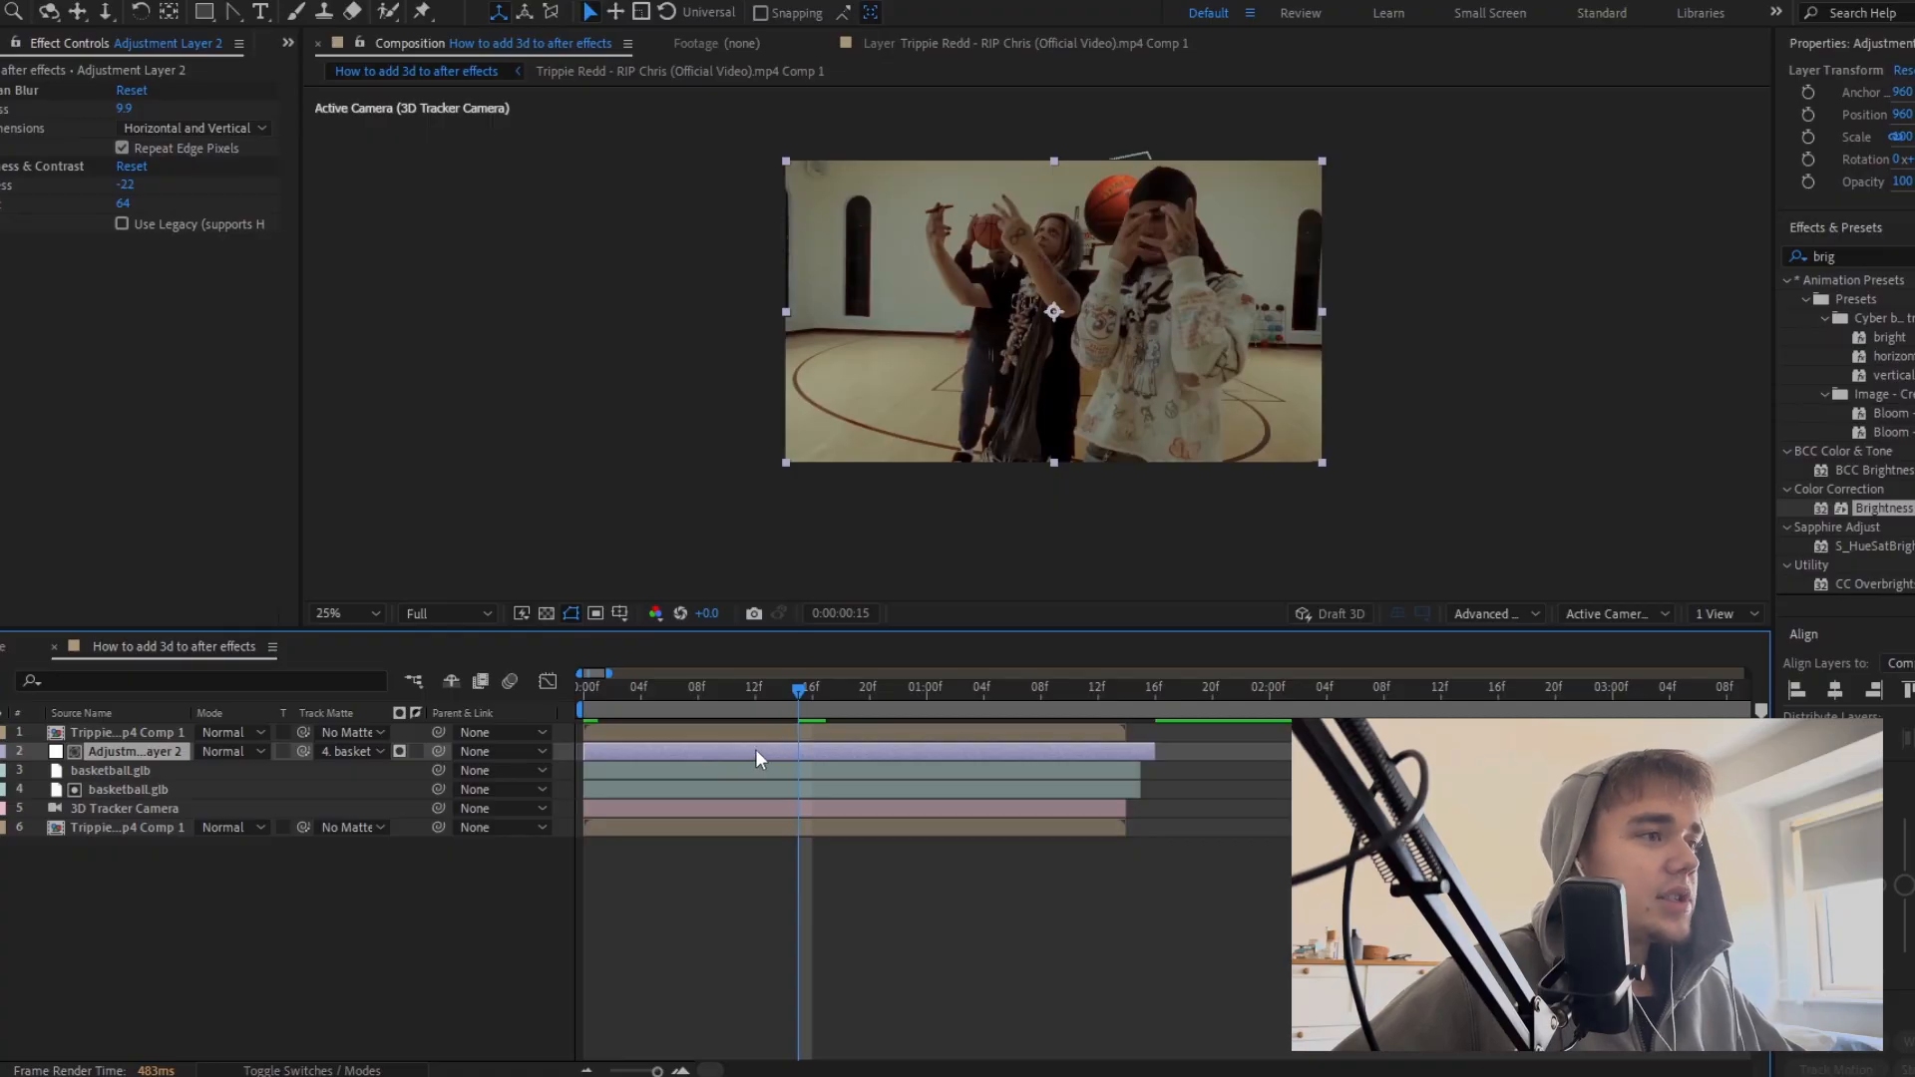
{"action": "key", "text": "ctrl+d"}
{"action": "left_click", "coordinate": [350, 751]}
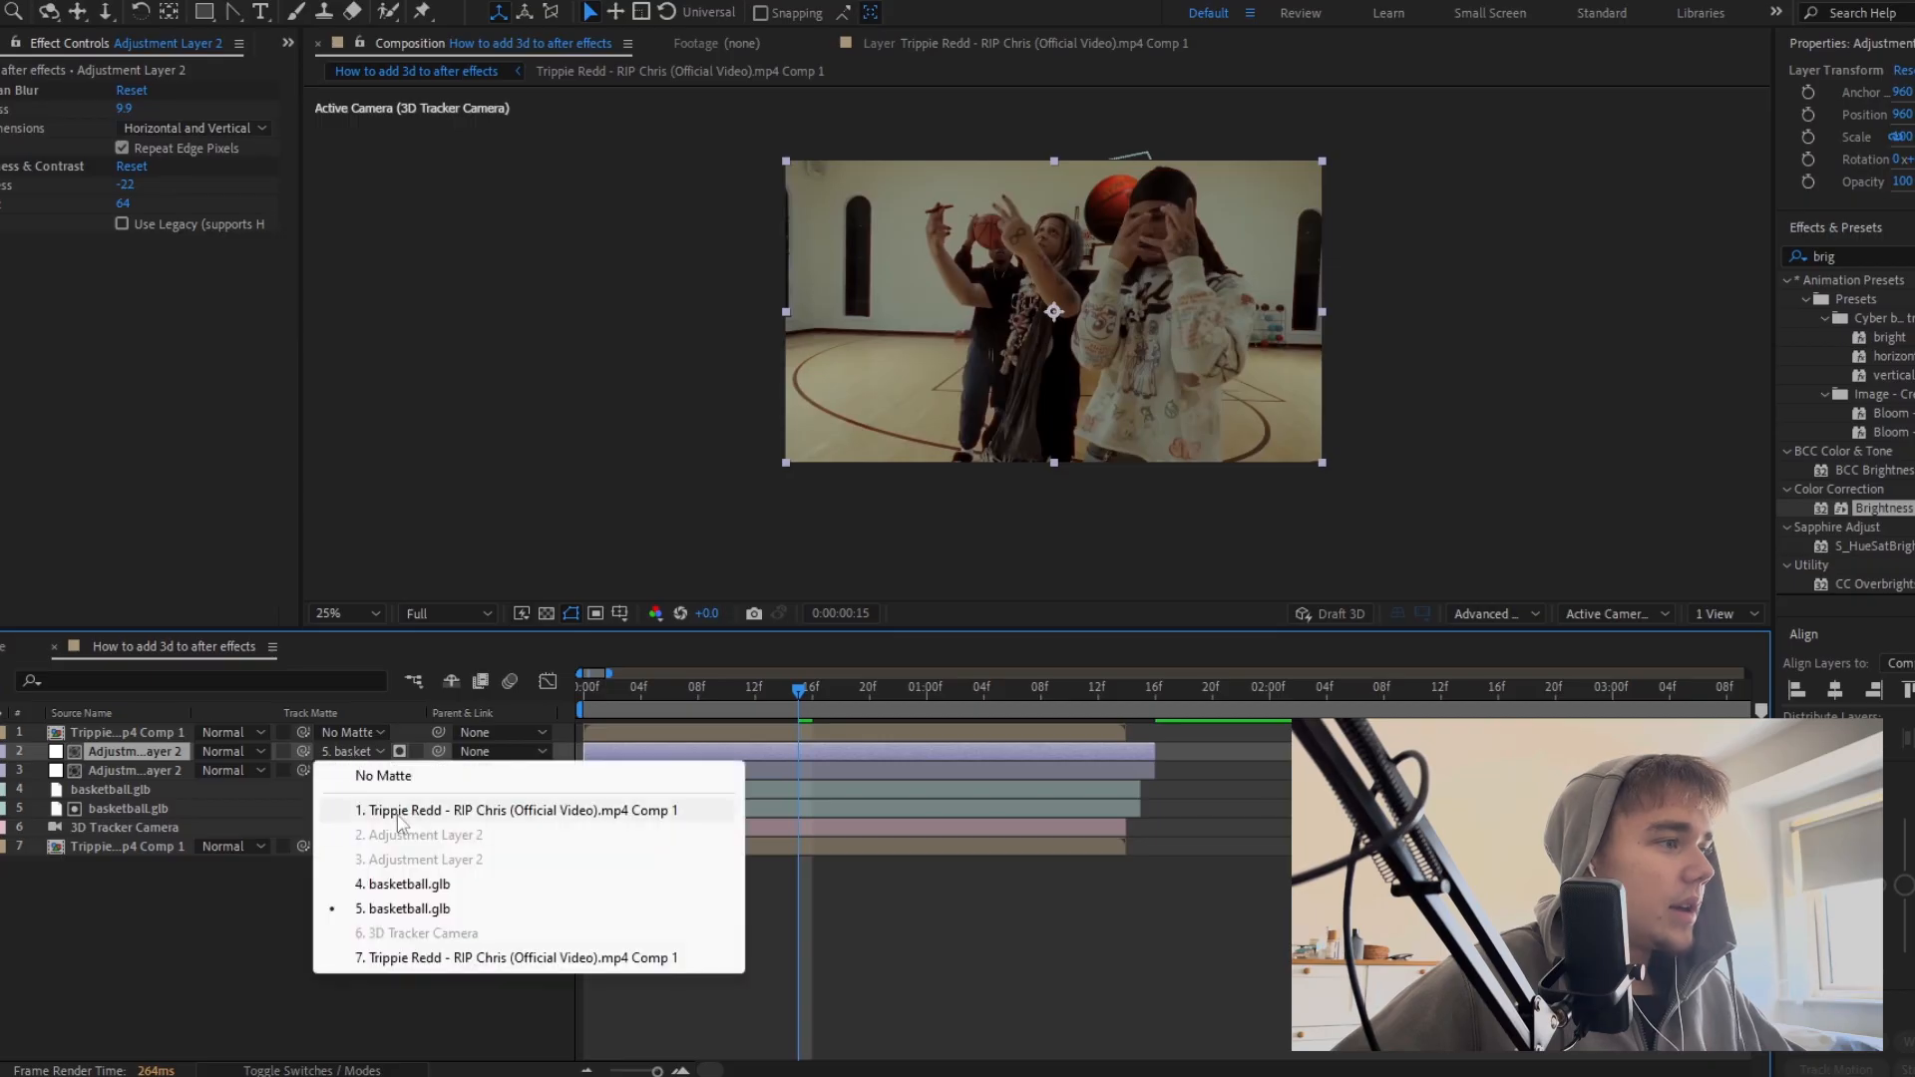
{"action": "left_click", "coordinate": [429, 884]}
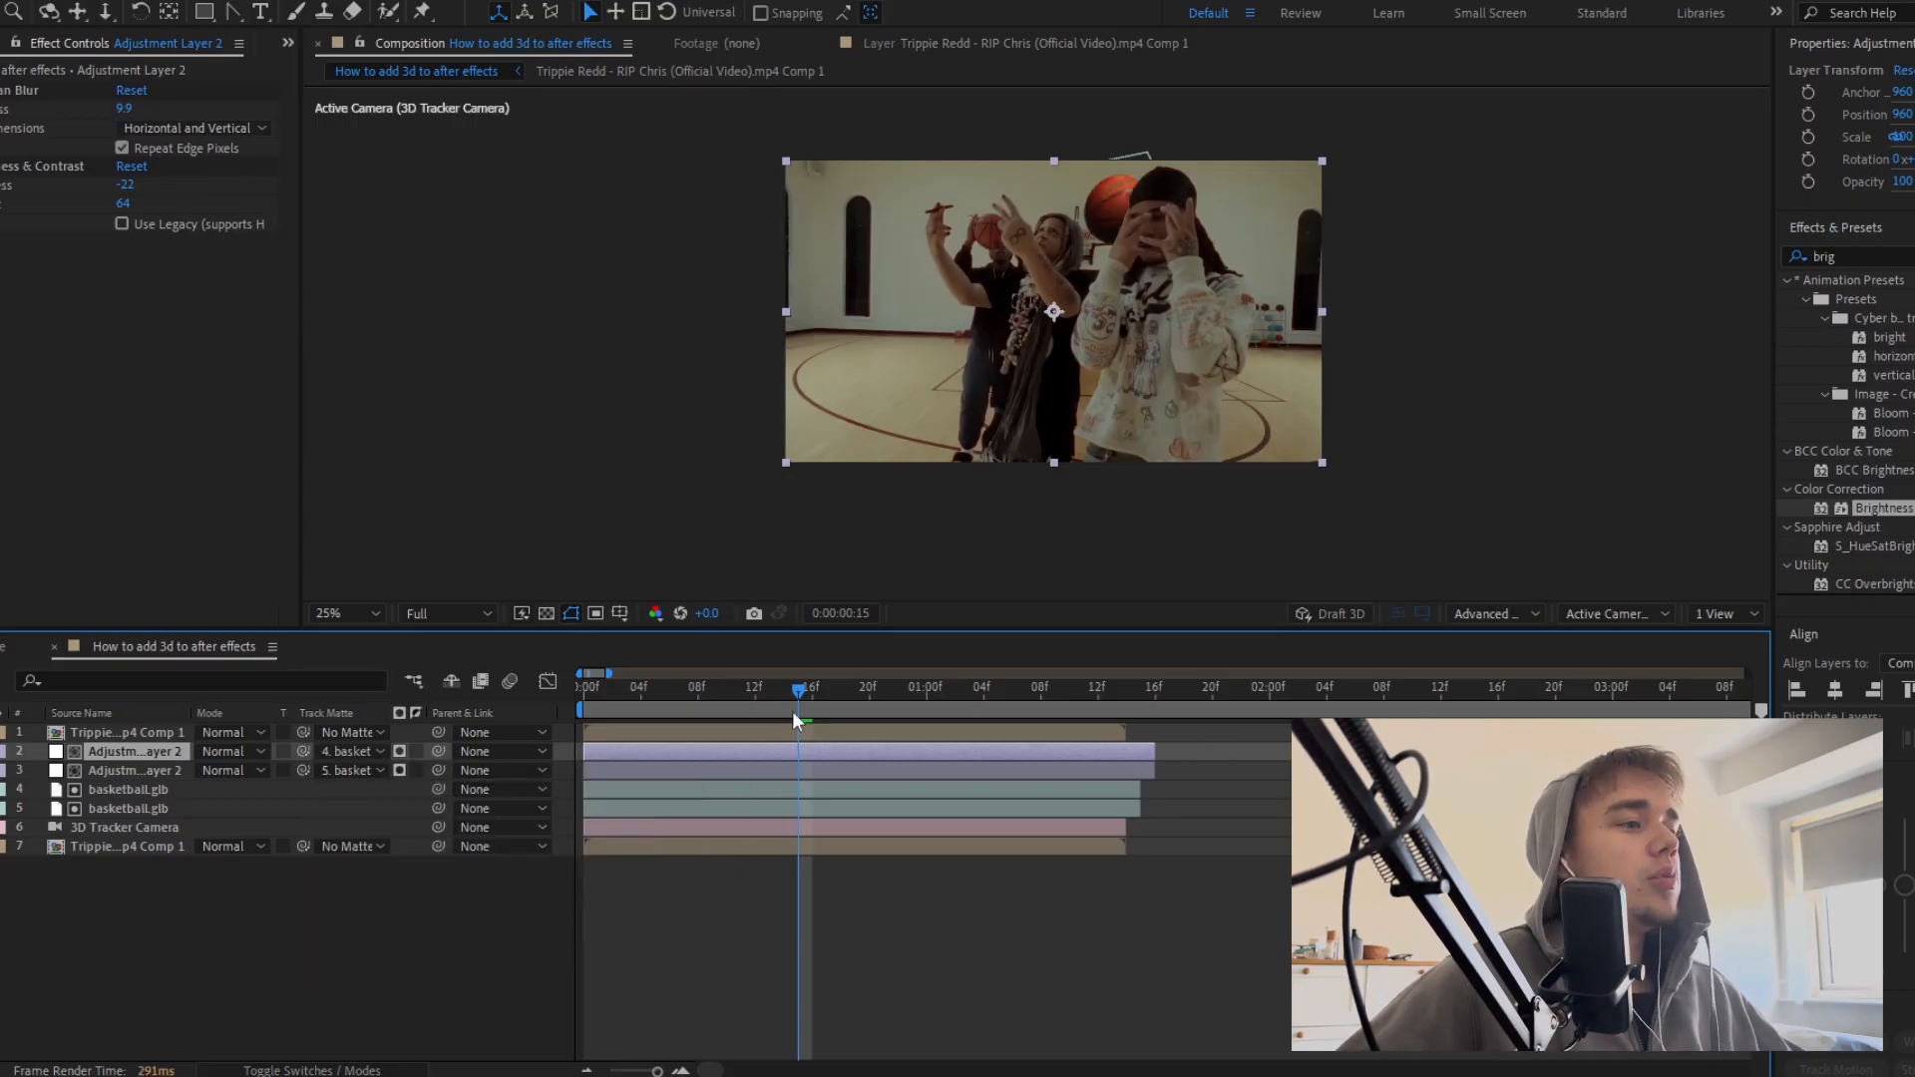
Step: Scrub through the clip from the first frame to check both basketballs with their matted effects
{"action": "left_click_drag", "start_coordinate": [792, 710], "coordinate": [536, 710]}
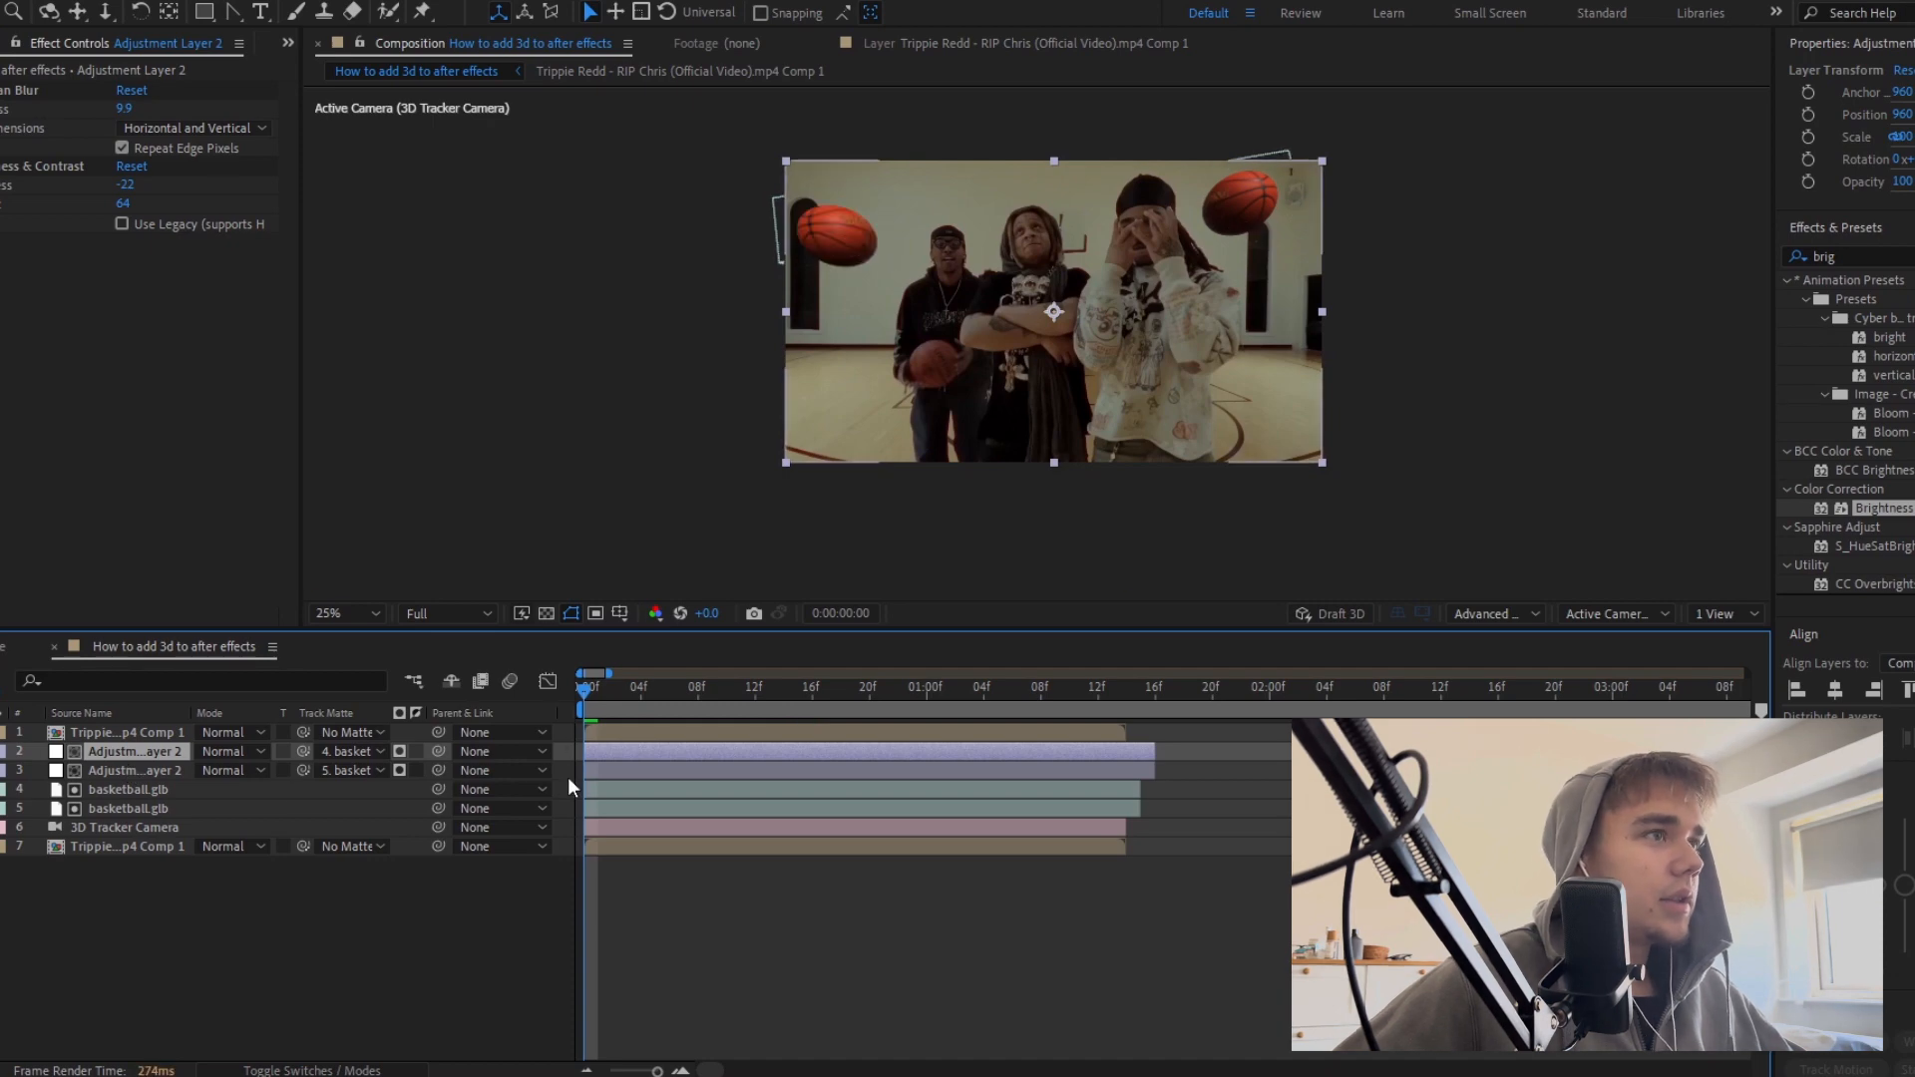
{"action": "left_click_drag", "start_coordinate": [589, 691], "coordinate": [644, 700]}
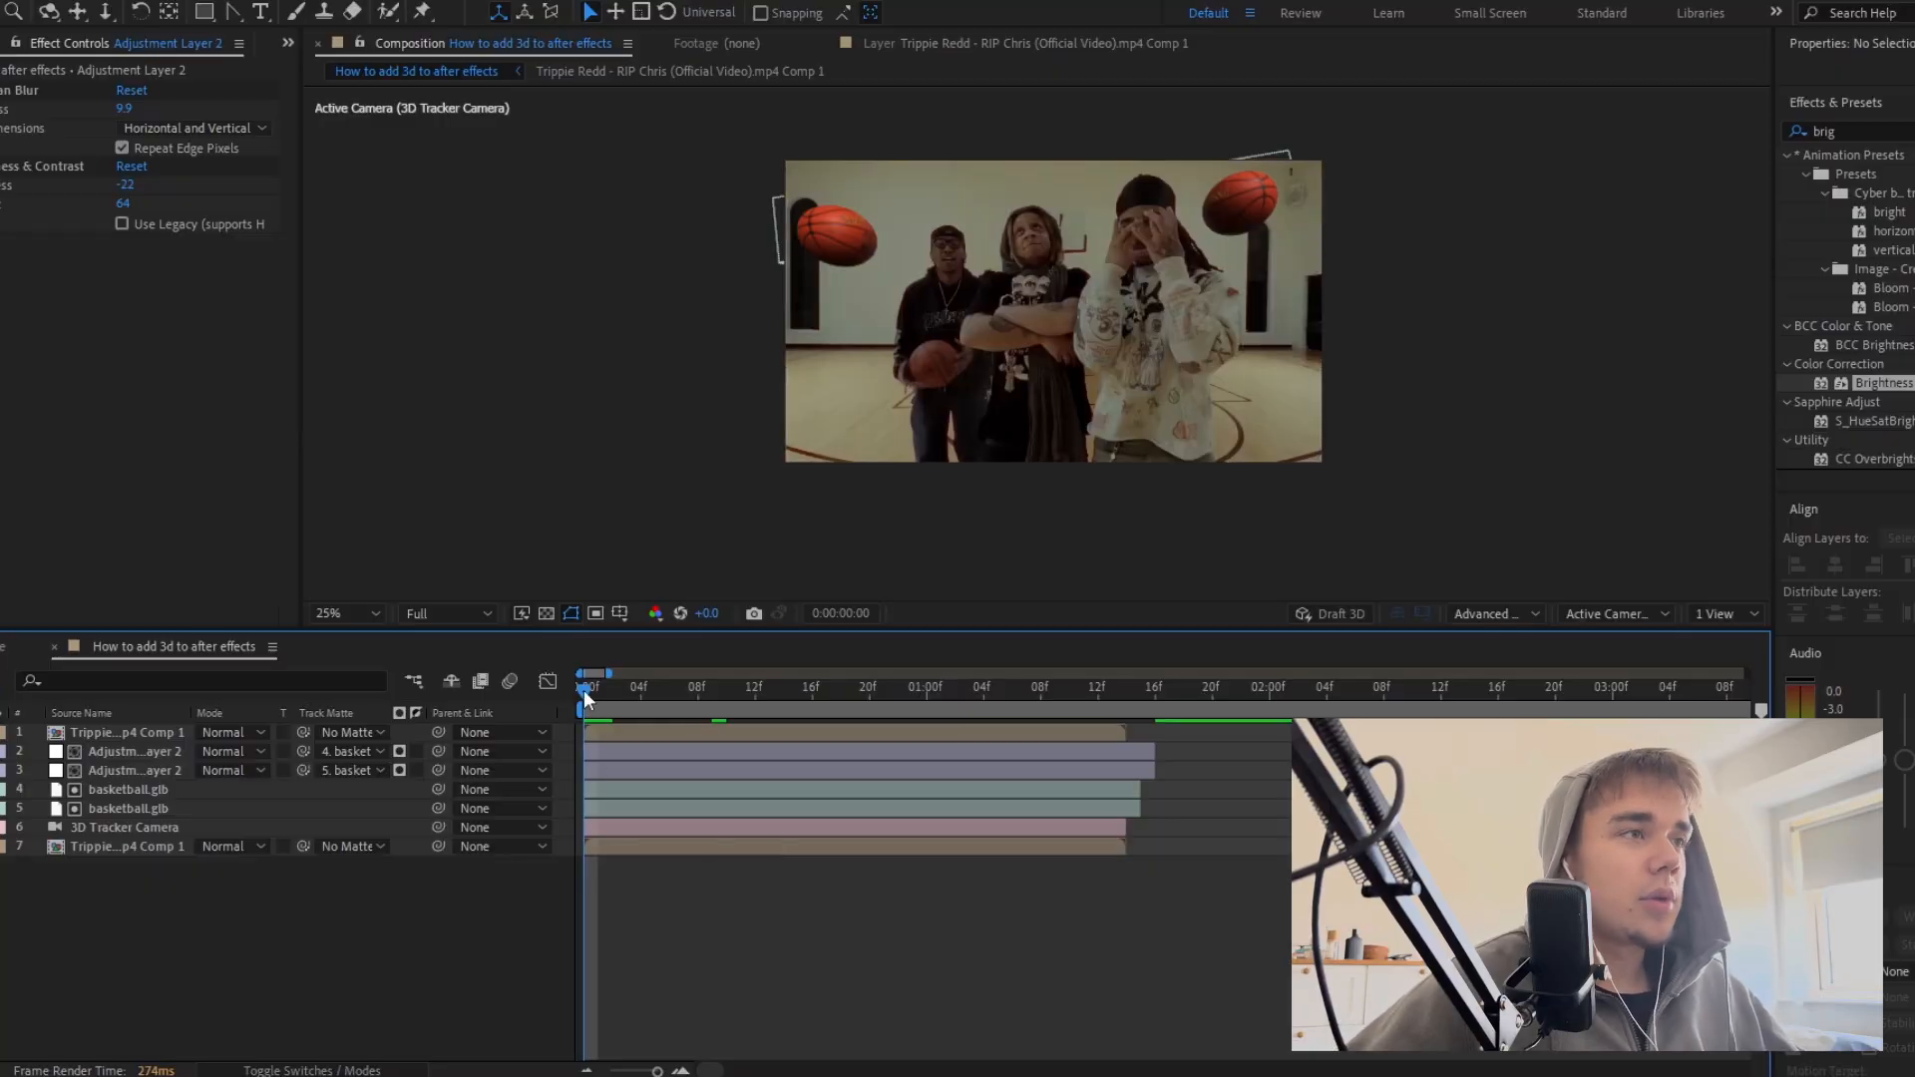
{"action": "left_click_drag", "start_coordinate": [583, 690], "coordinate": [622, 692]}
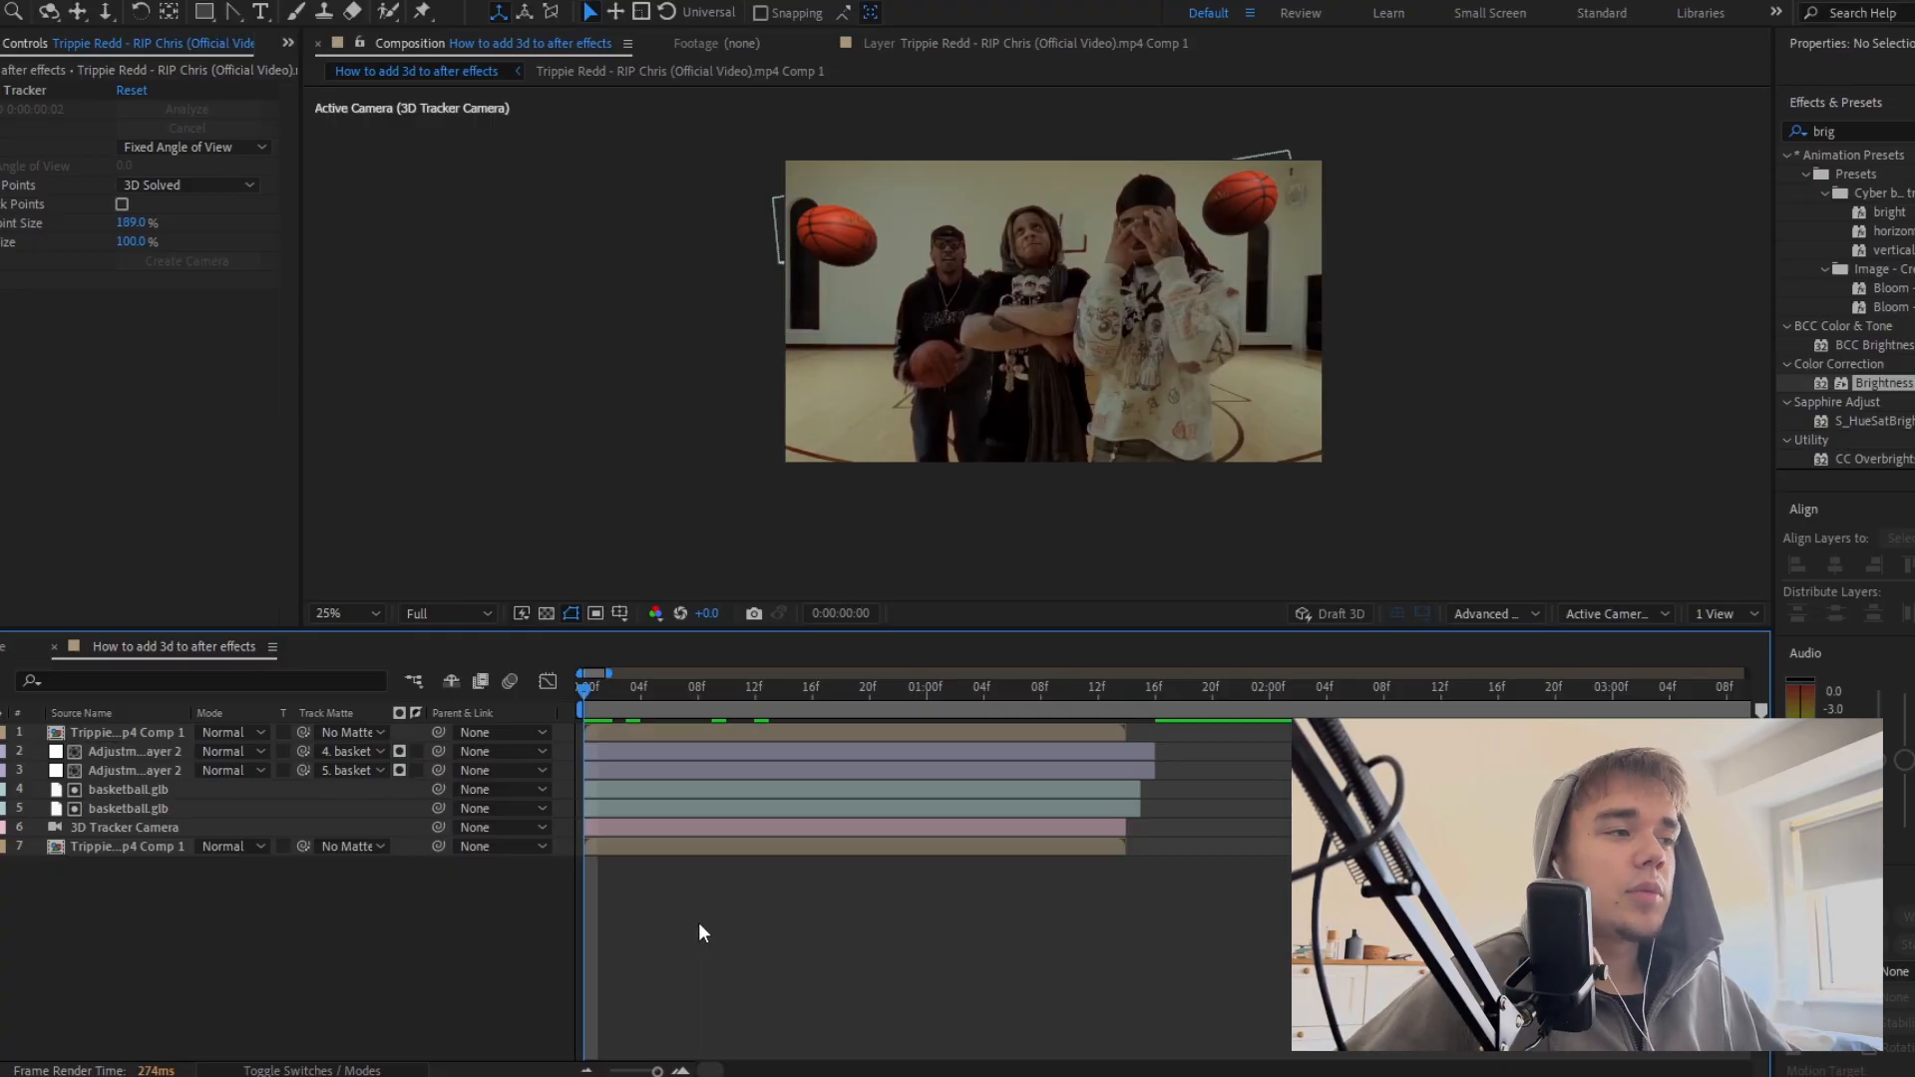
{"action": "left_click_drag", "start_coordinate": [583, 690], "coordinate": [744, 704]}
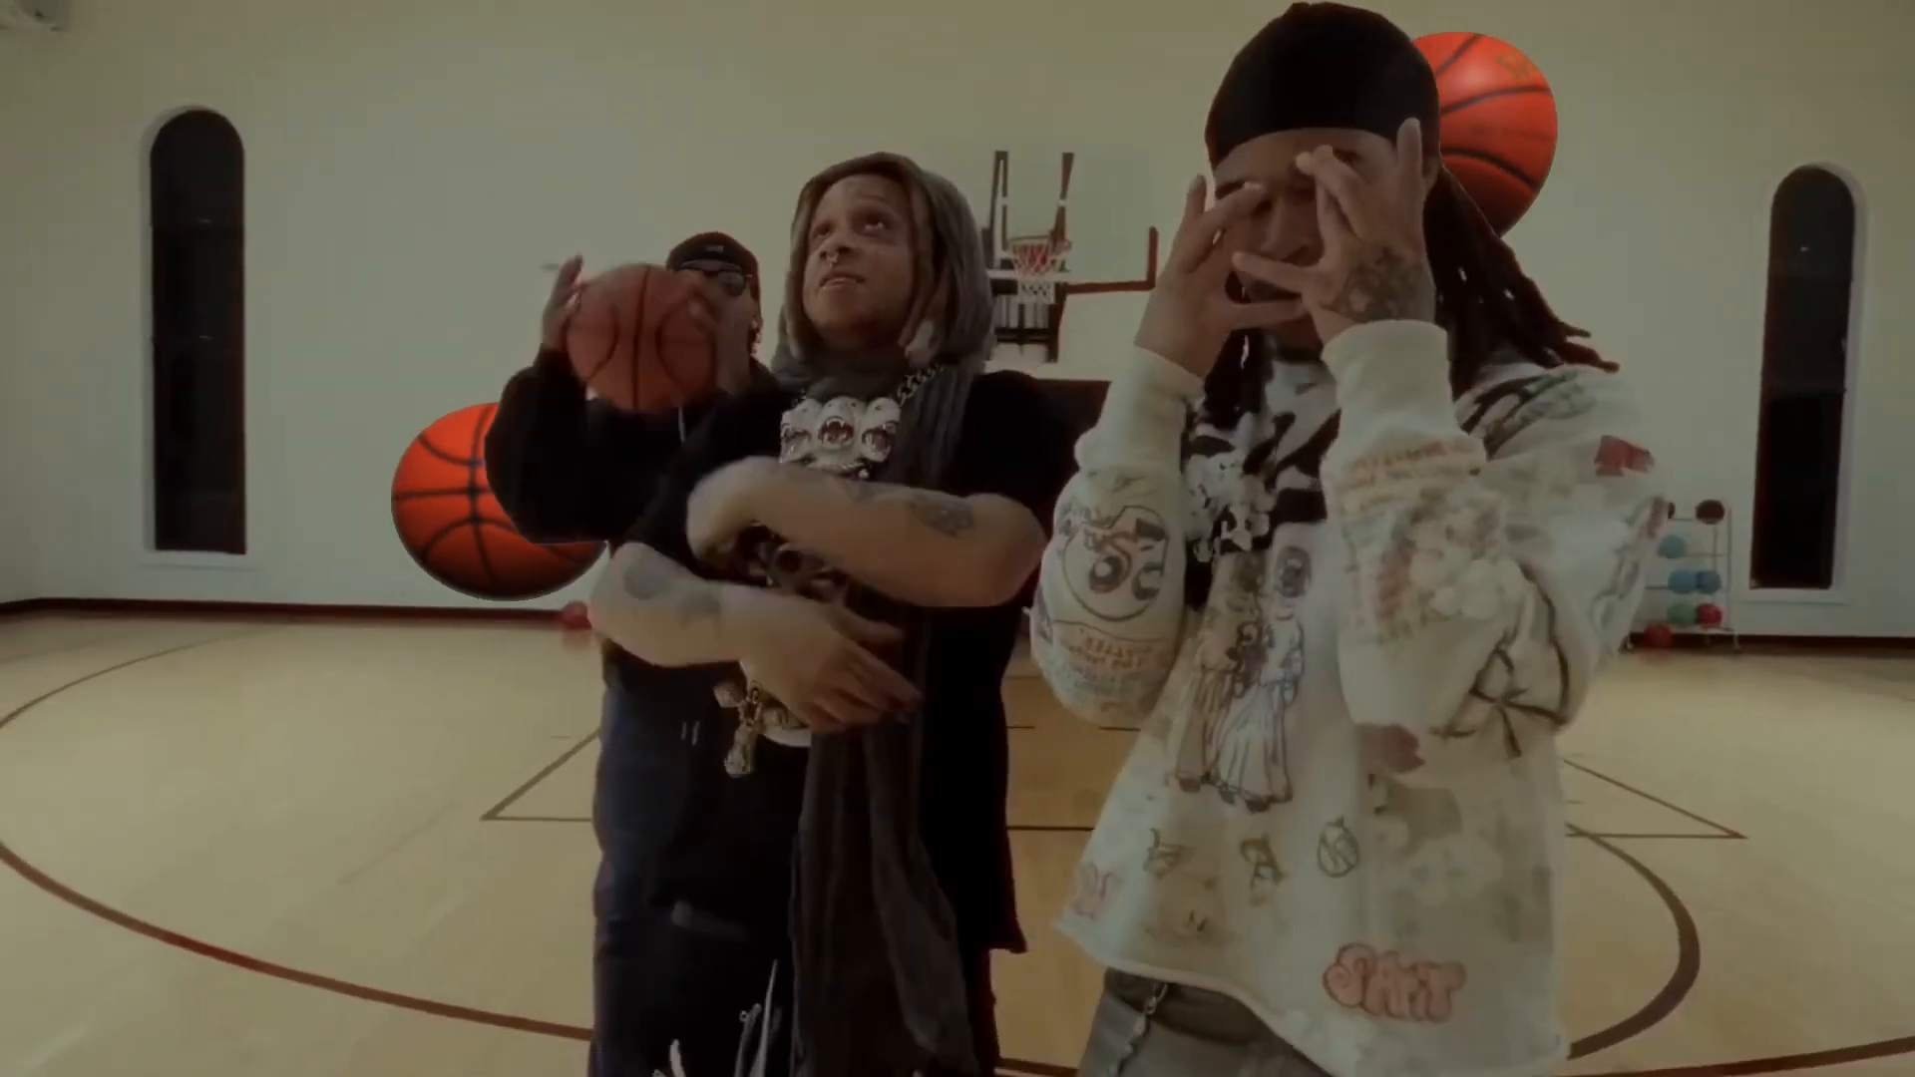